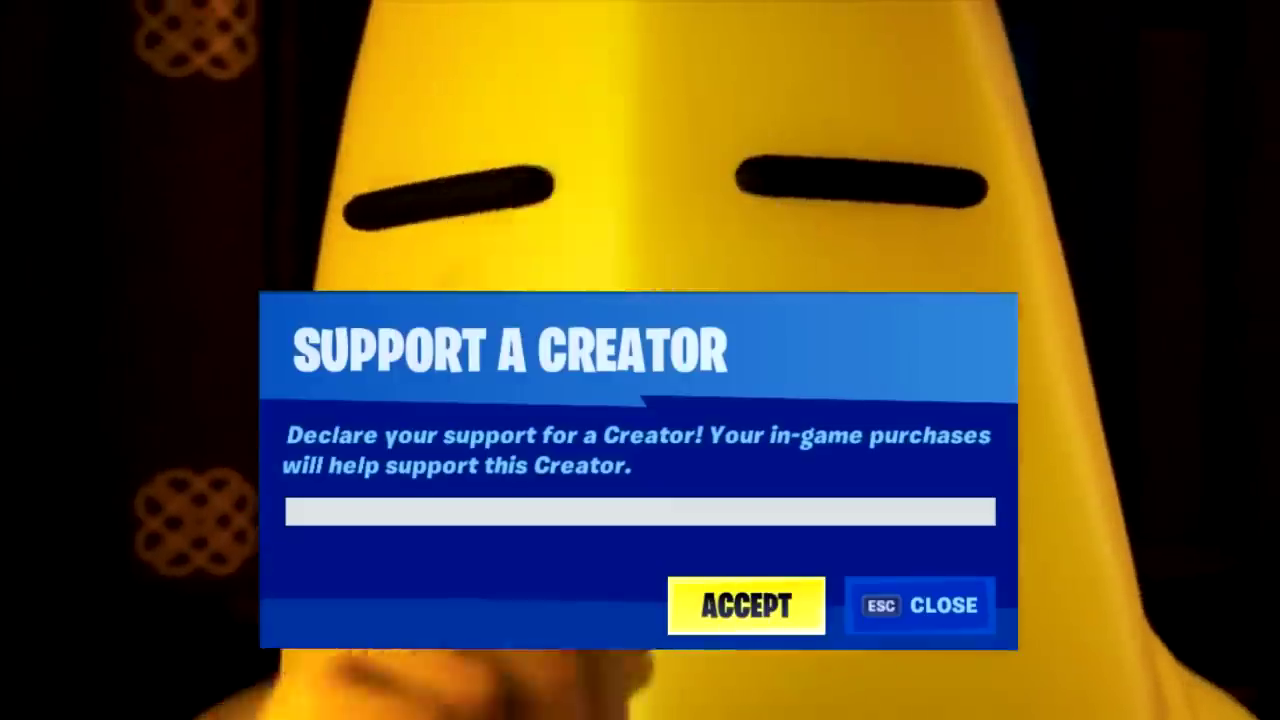
Search 'restore' to open System Properties on the System Protection page
type("R")
type("ekno")
type("tic")
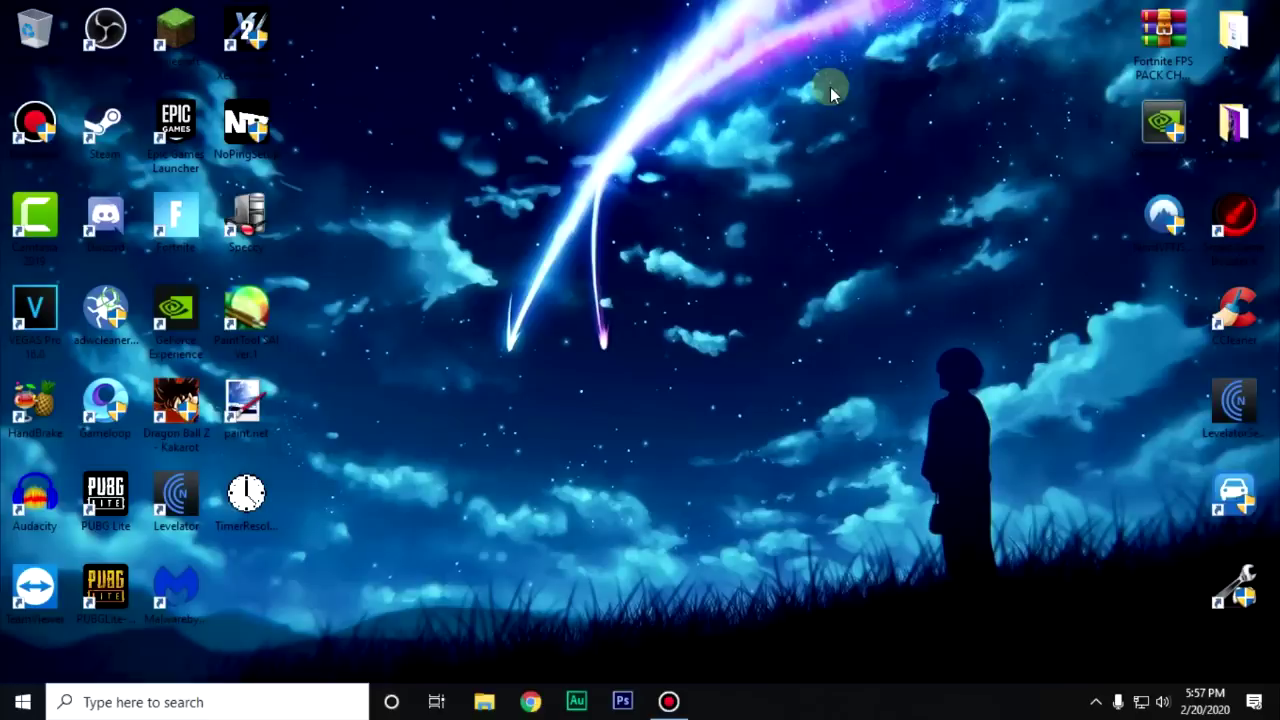
left_click(301, 700)
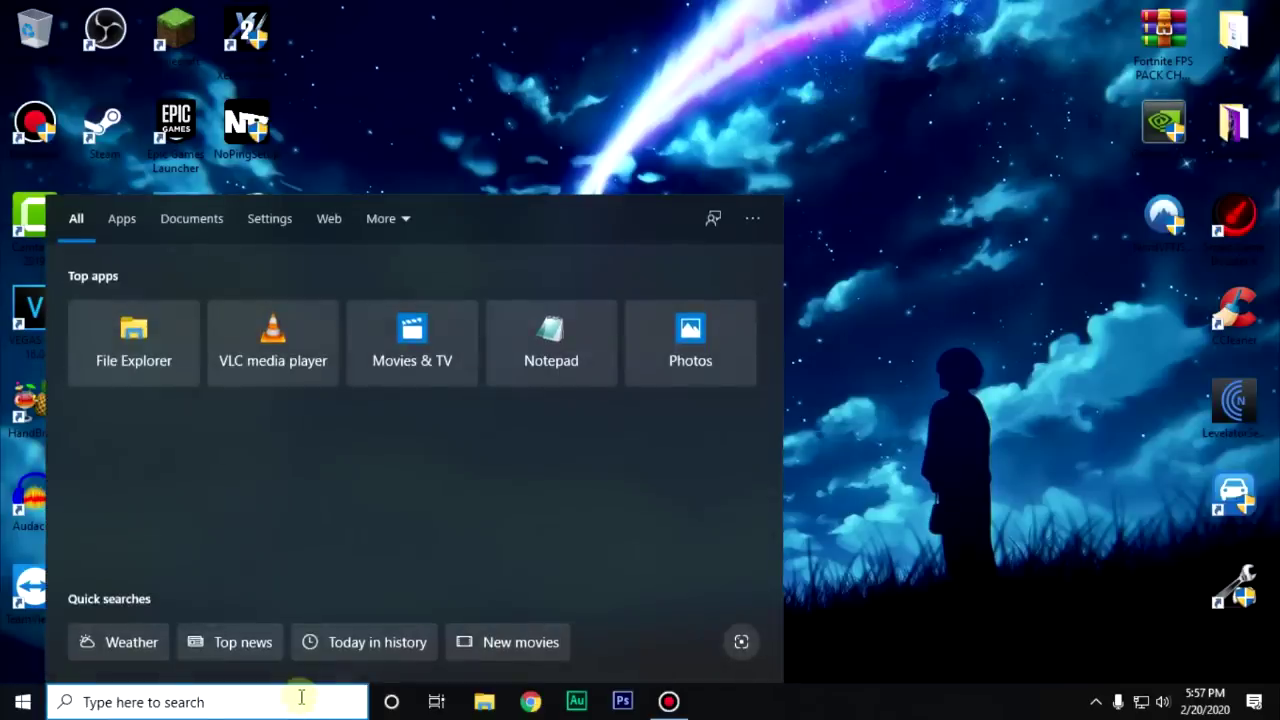
type("restore")
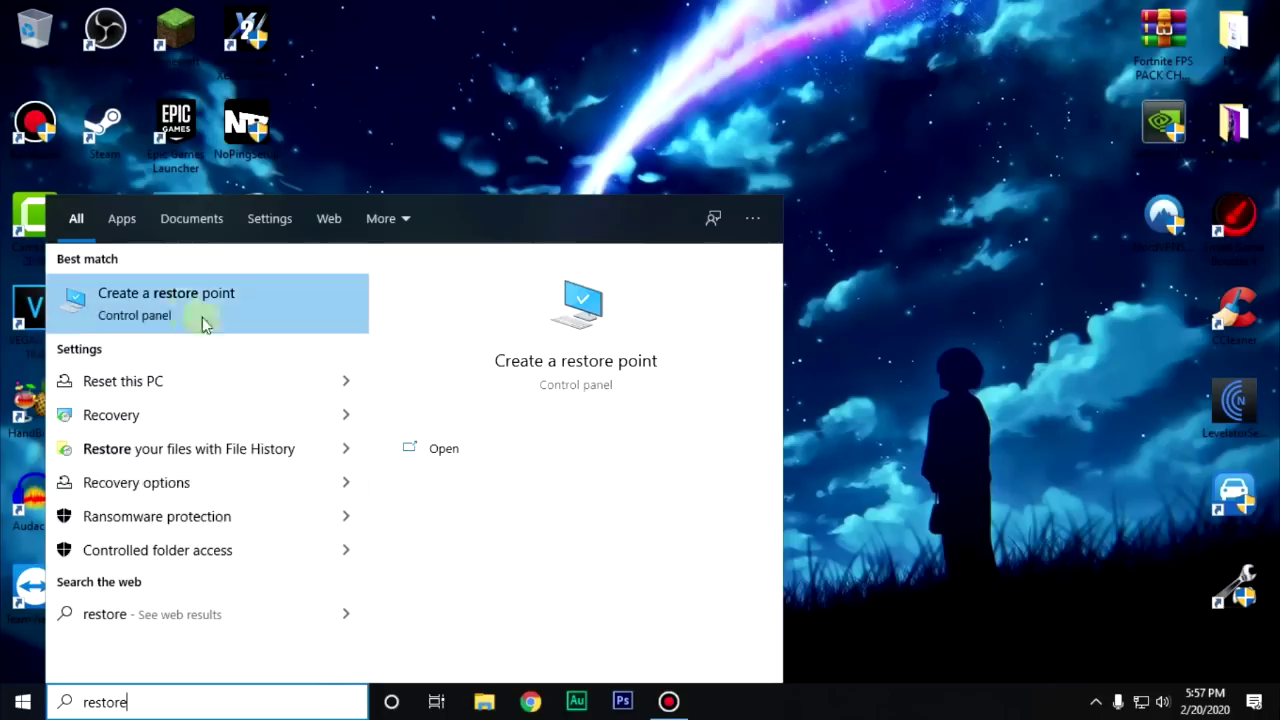
left_click(255, 322)
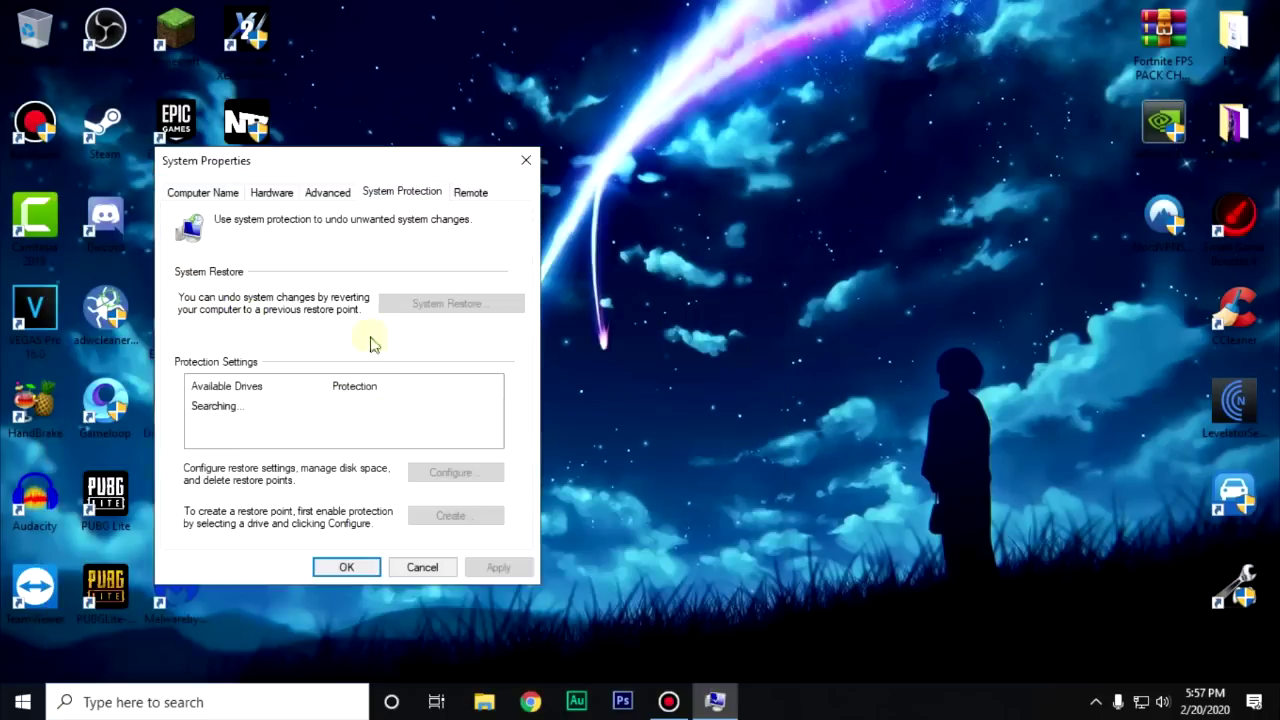
left_click_drag(337, 163, 612, 87)
Create a restore point described as 'fortnite', then close System Properties
left_click(740, 447)
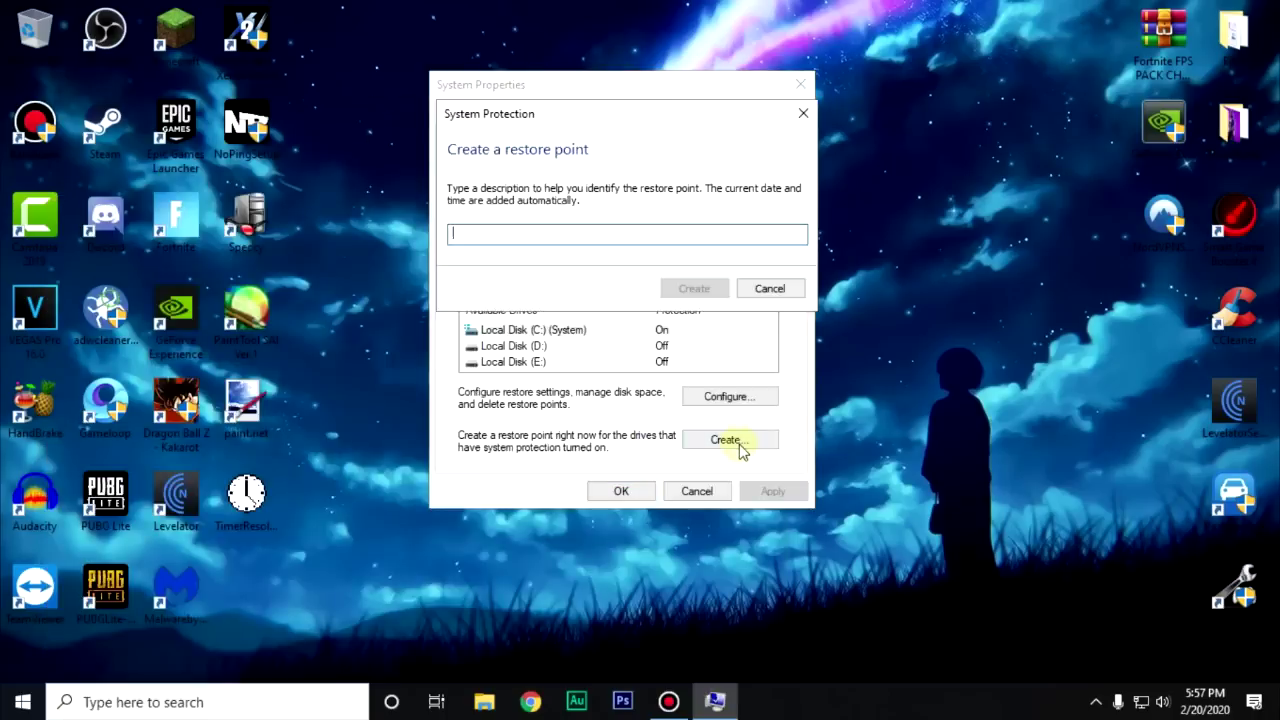
type("fortnite")
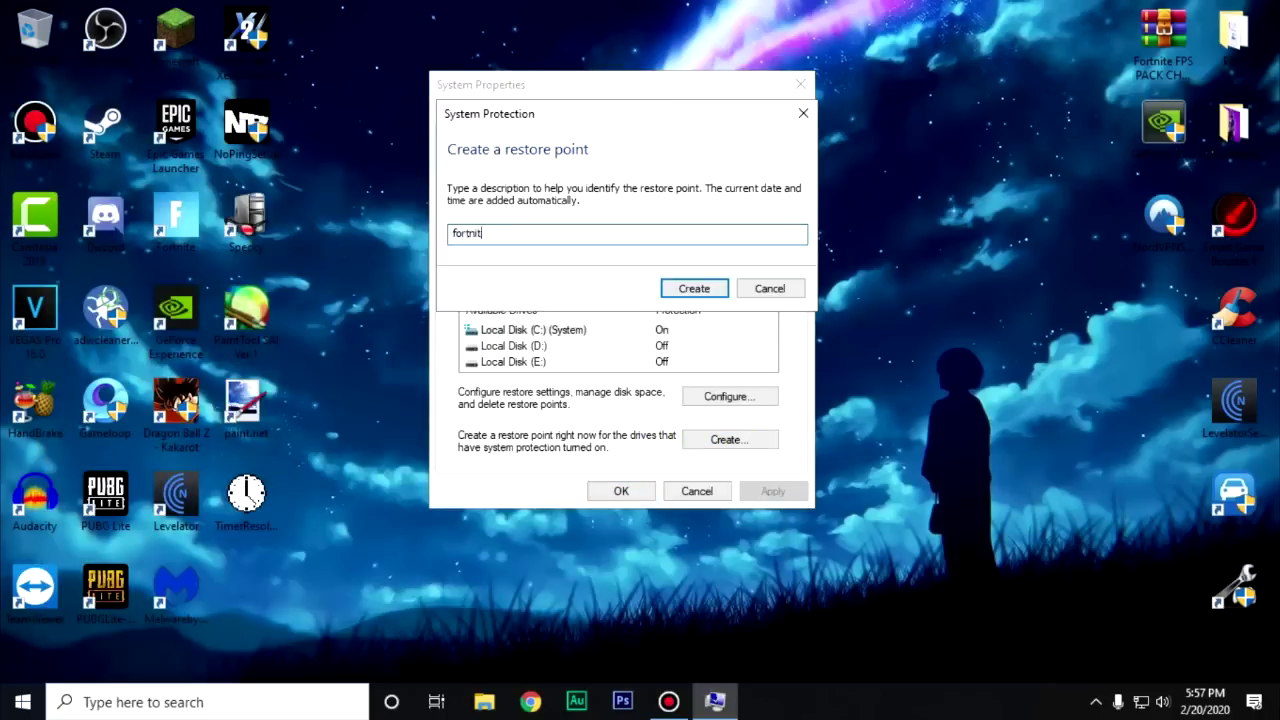
left_click(694, 290)
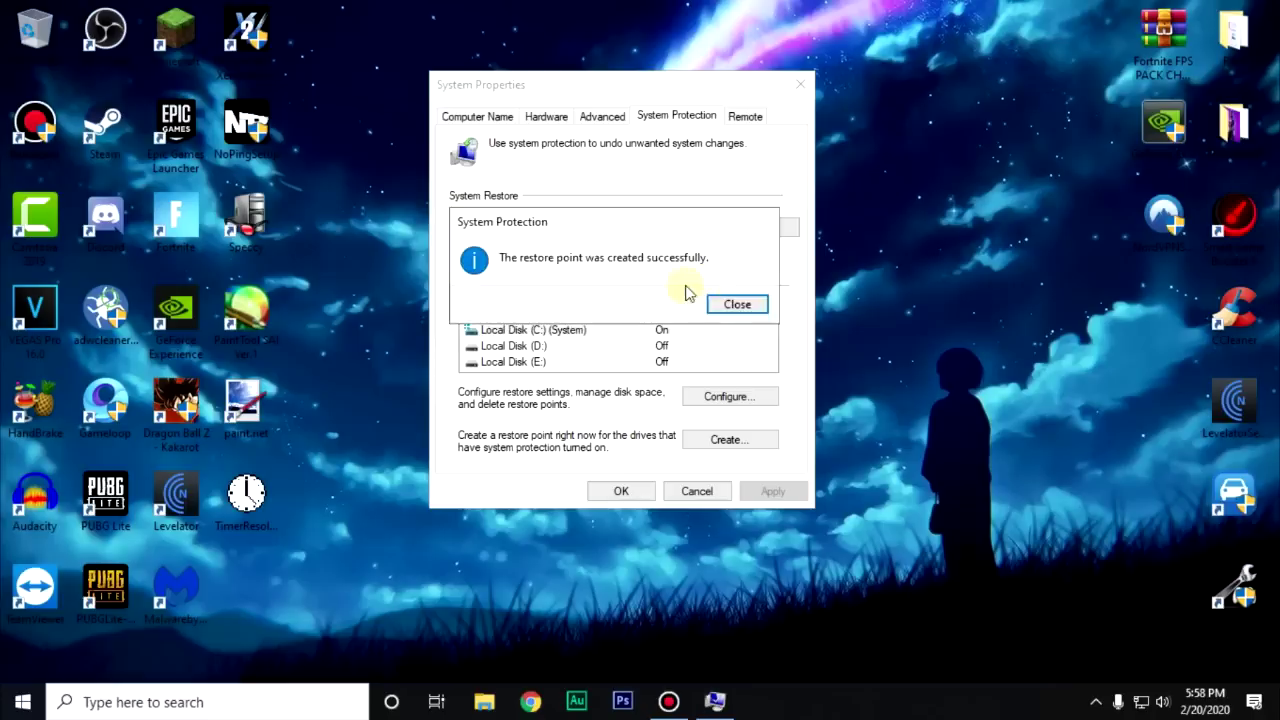
left_click(738, 305)
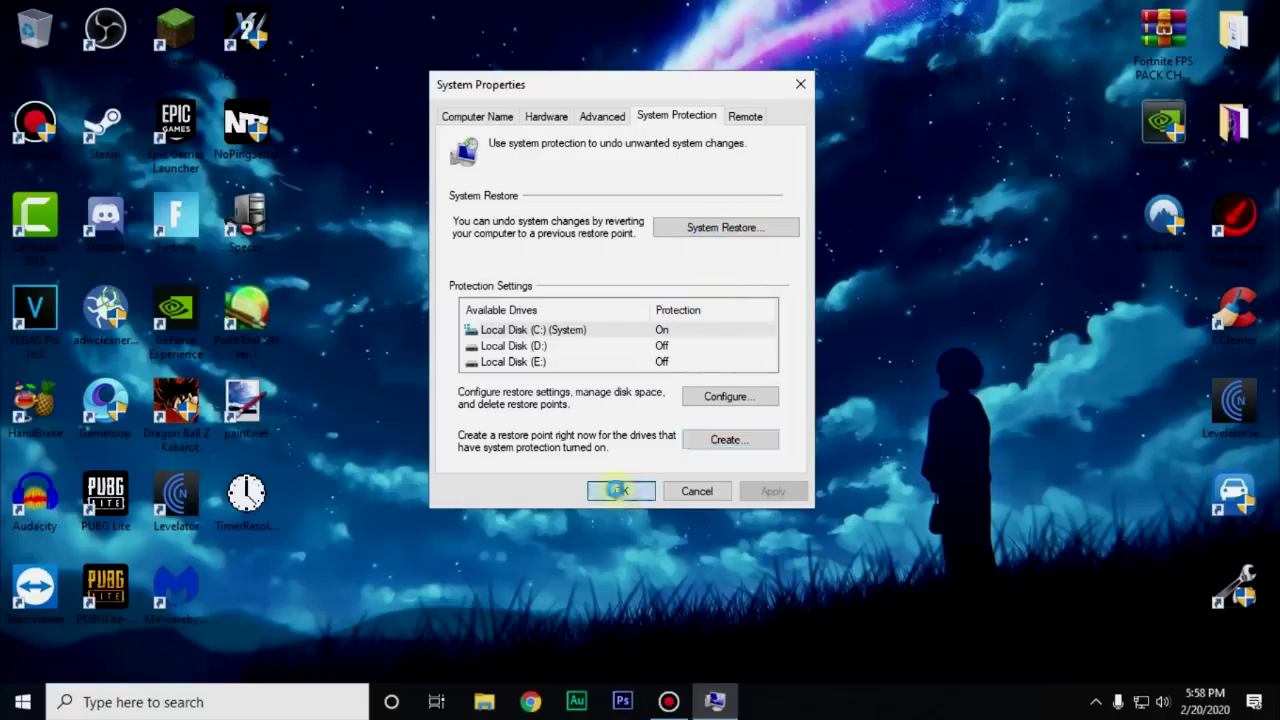
left_click(619, 492)
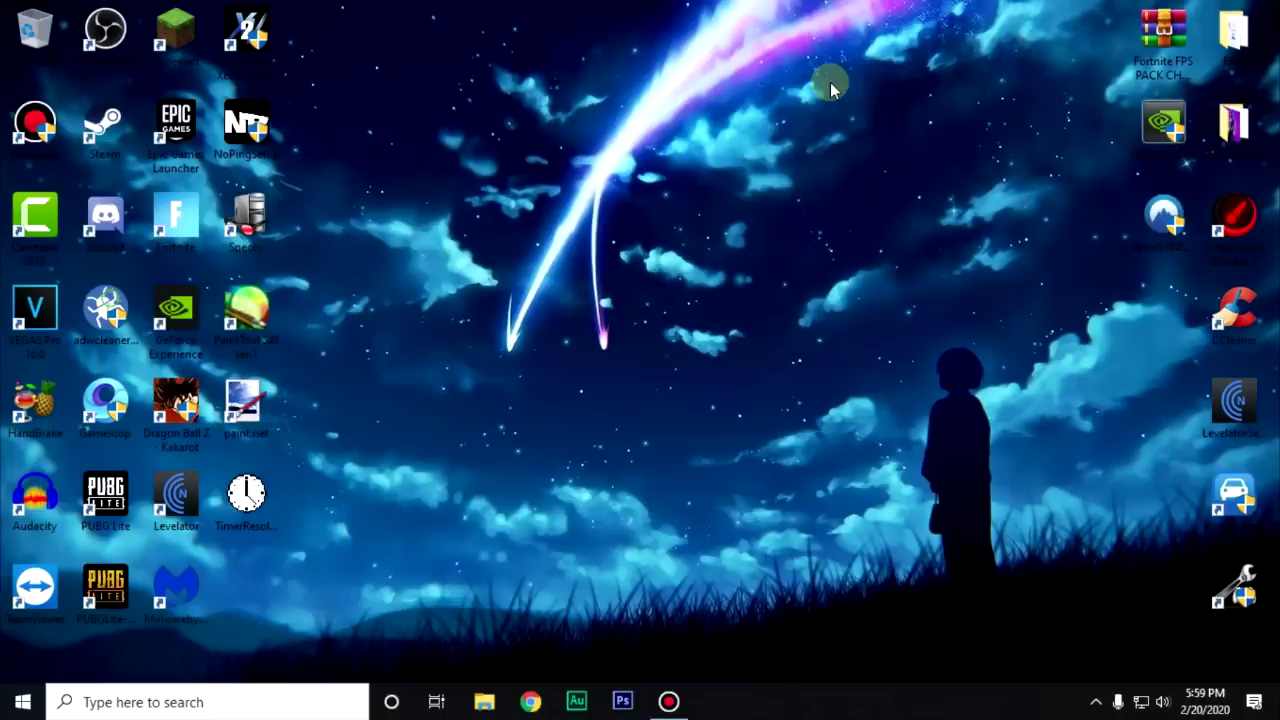
Exit the Epic Games launcher from its hidden tray icon
left_click(176, 218)
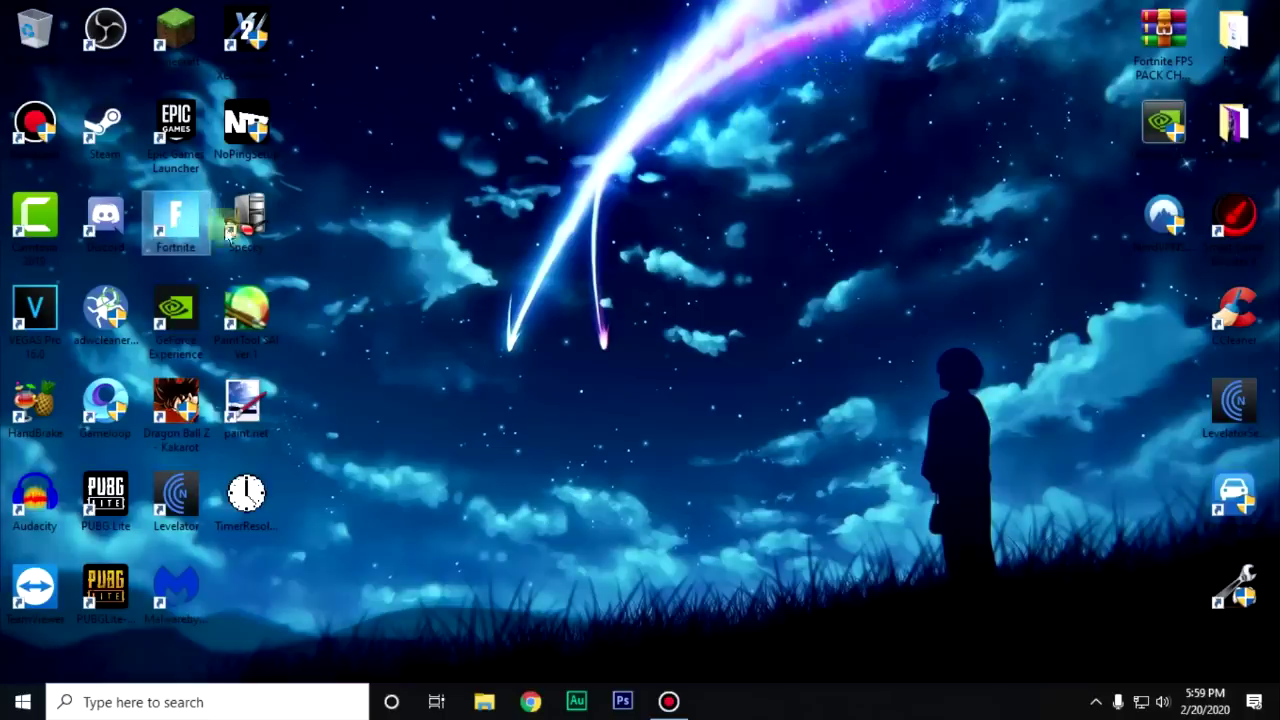
left_click(1096, 702)
right_click(1112, 663)
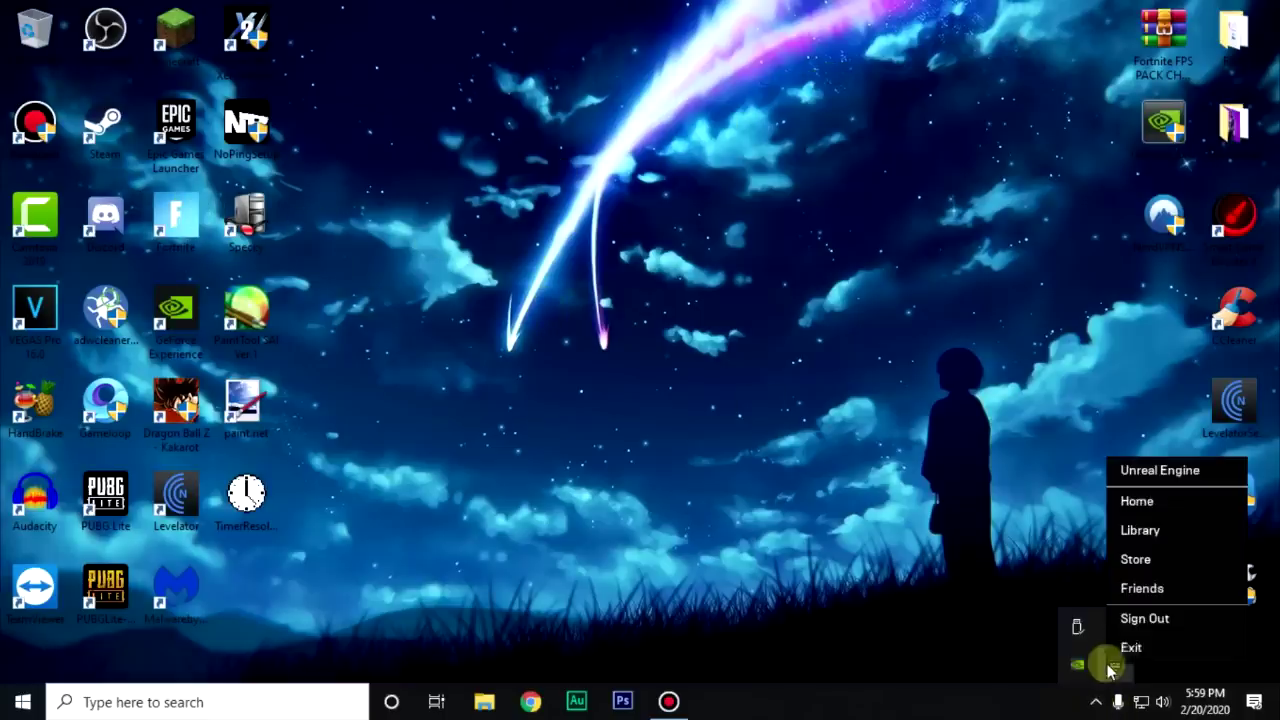
left_click(1163, 652)
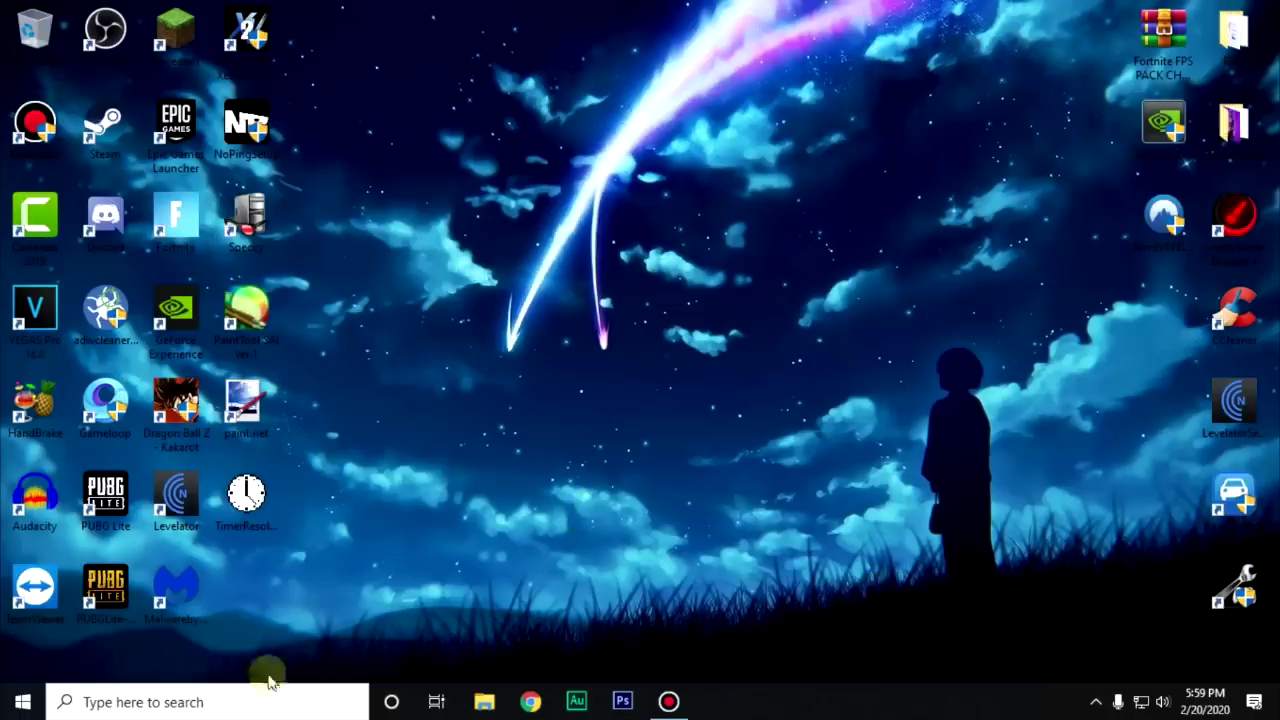
Open the %localappdata% folder in File Explorer
left_click(215, 702)
type("%")
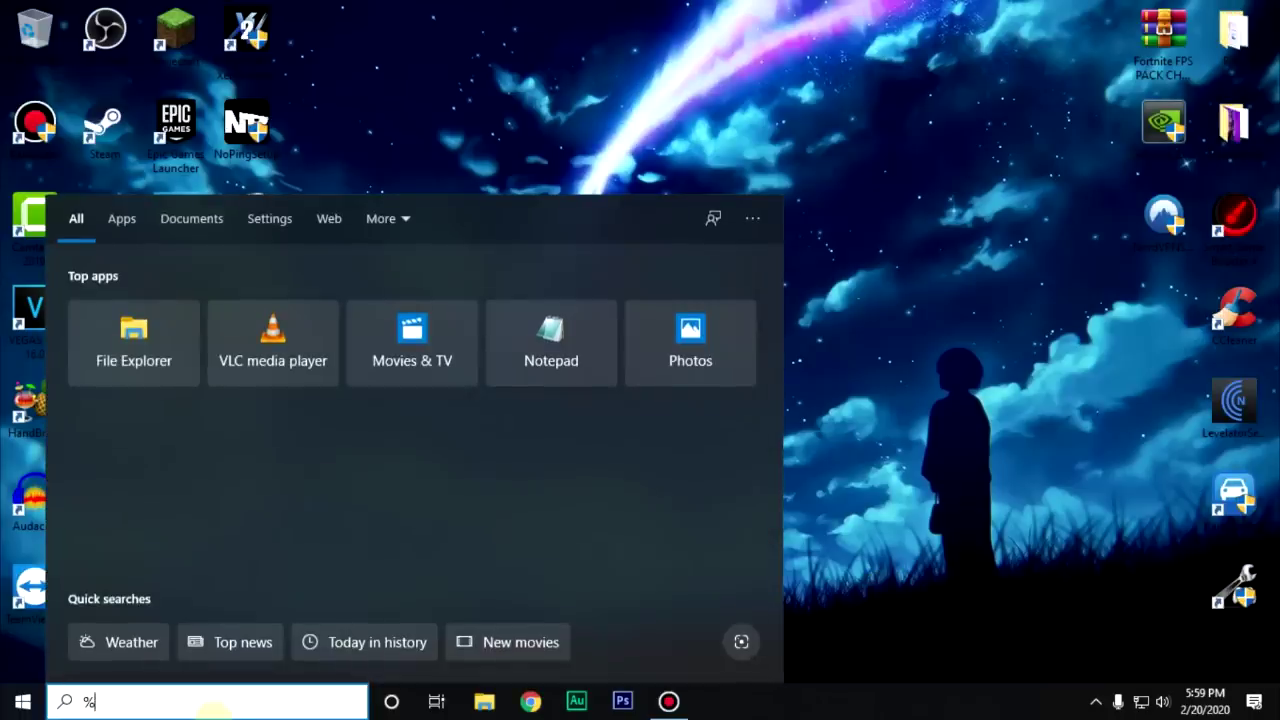
type("localappdata%")
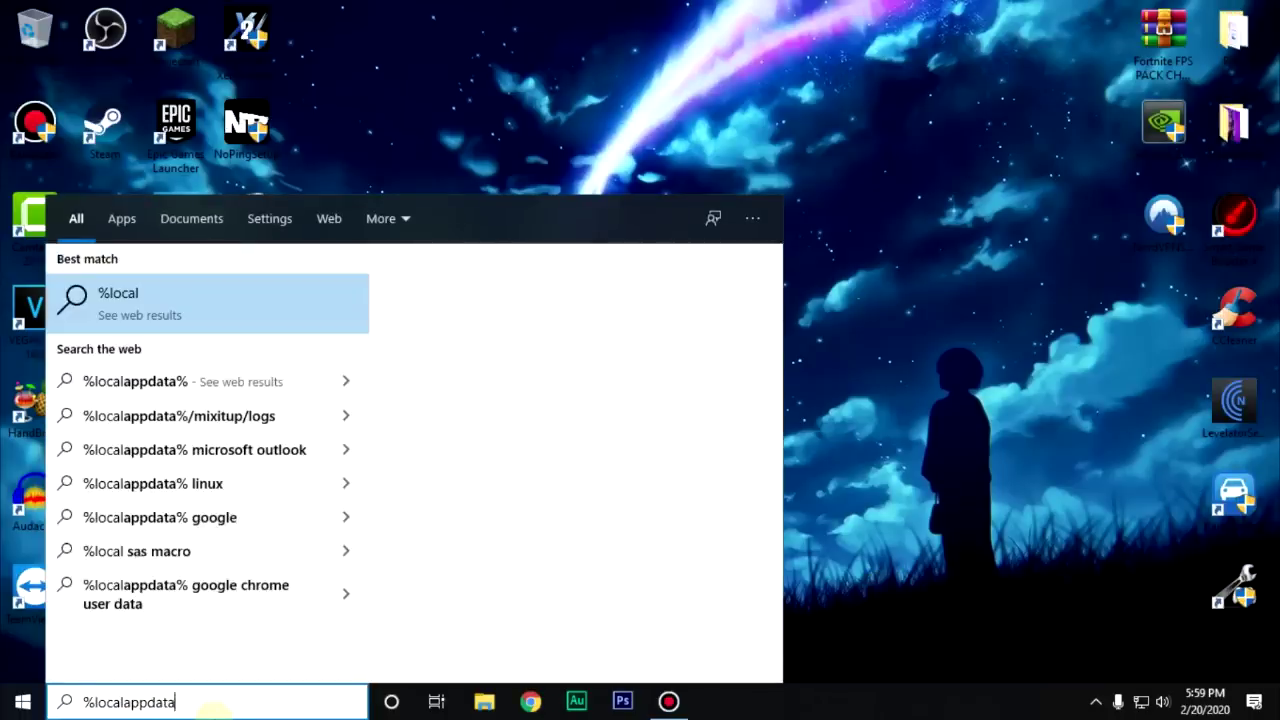
left_click(190, 300)
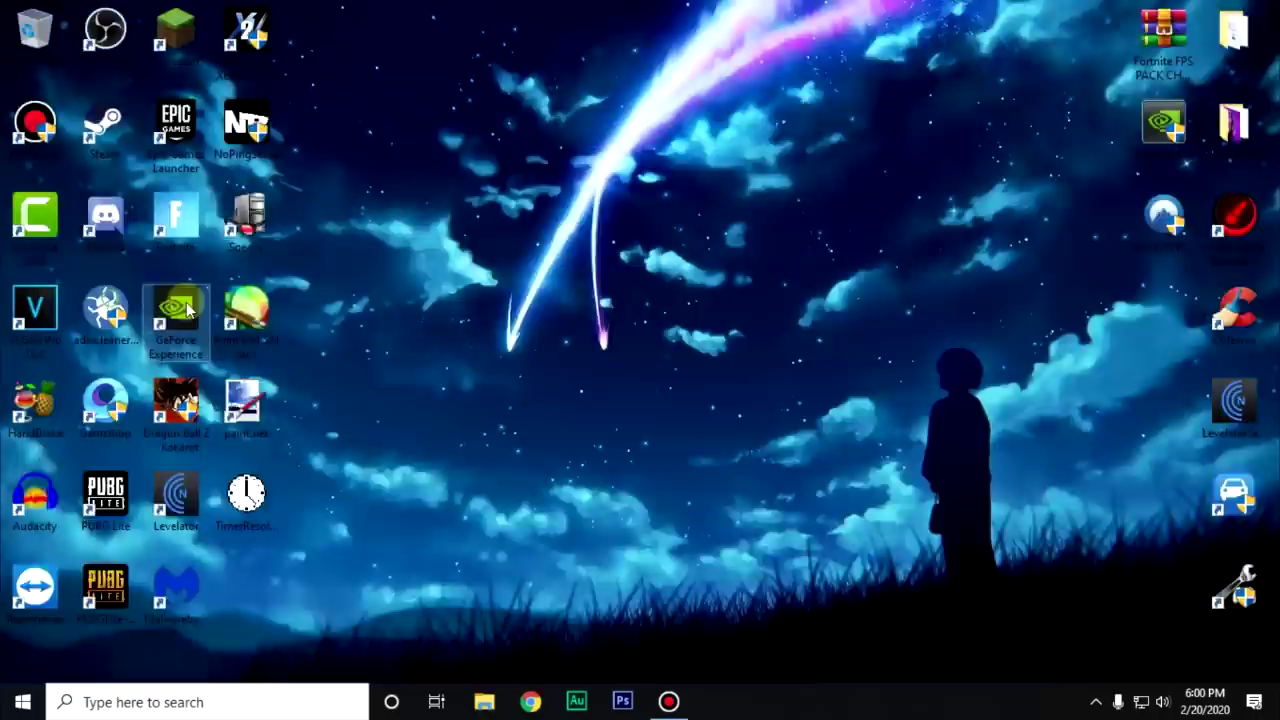
scroll(410, 395, "down", 3)
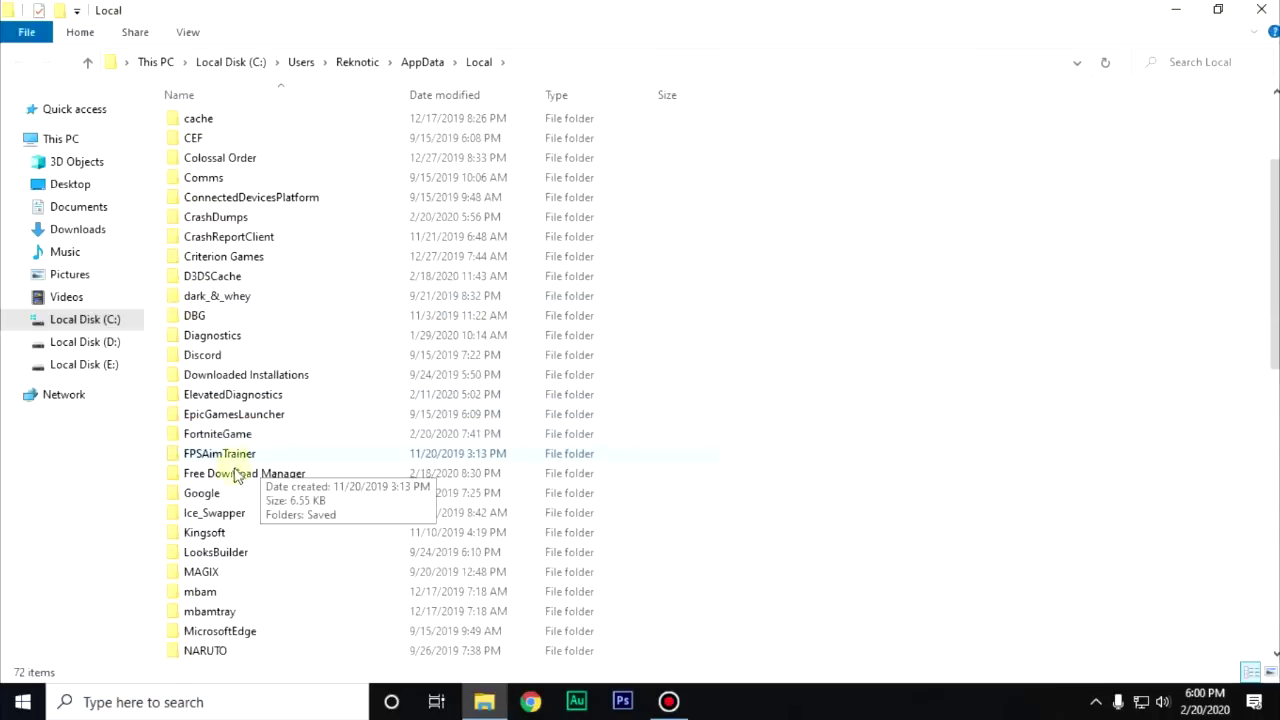
Rename the FortniteGame folder to FortniteGame1 and close Explorer
left_click(230, 443)
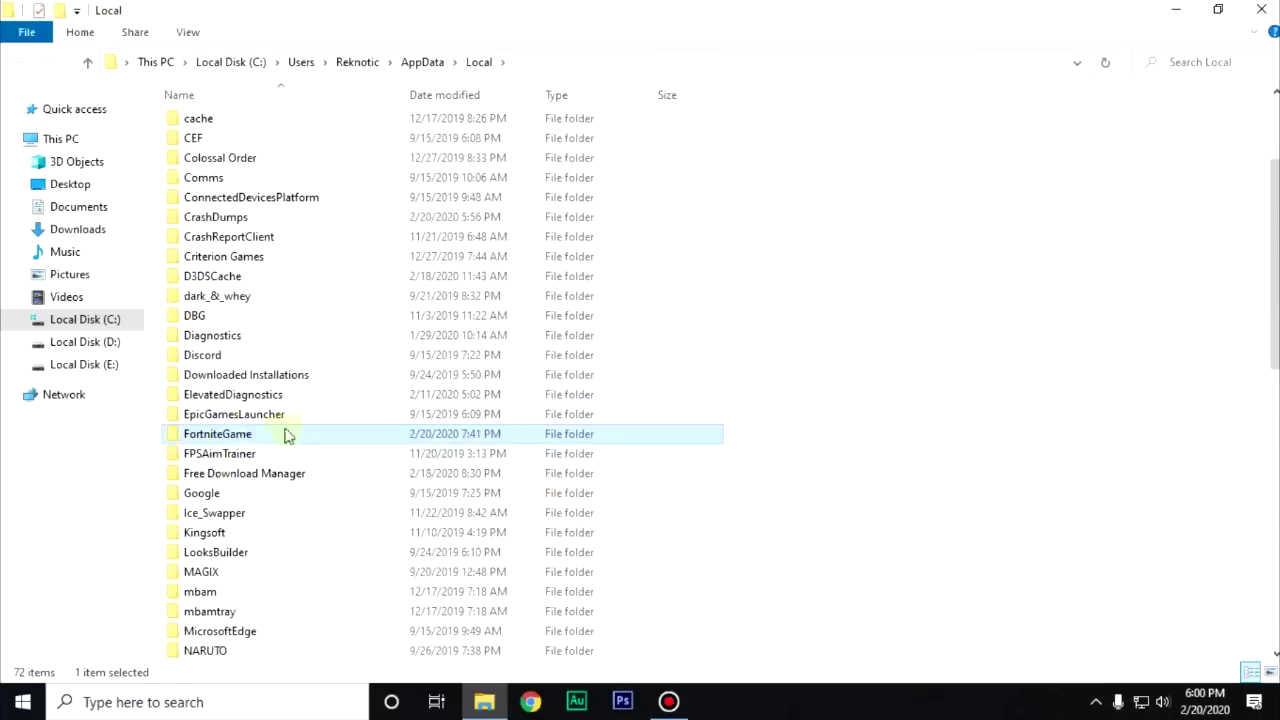
right_click(258, 440)
left_click(323, 638)
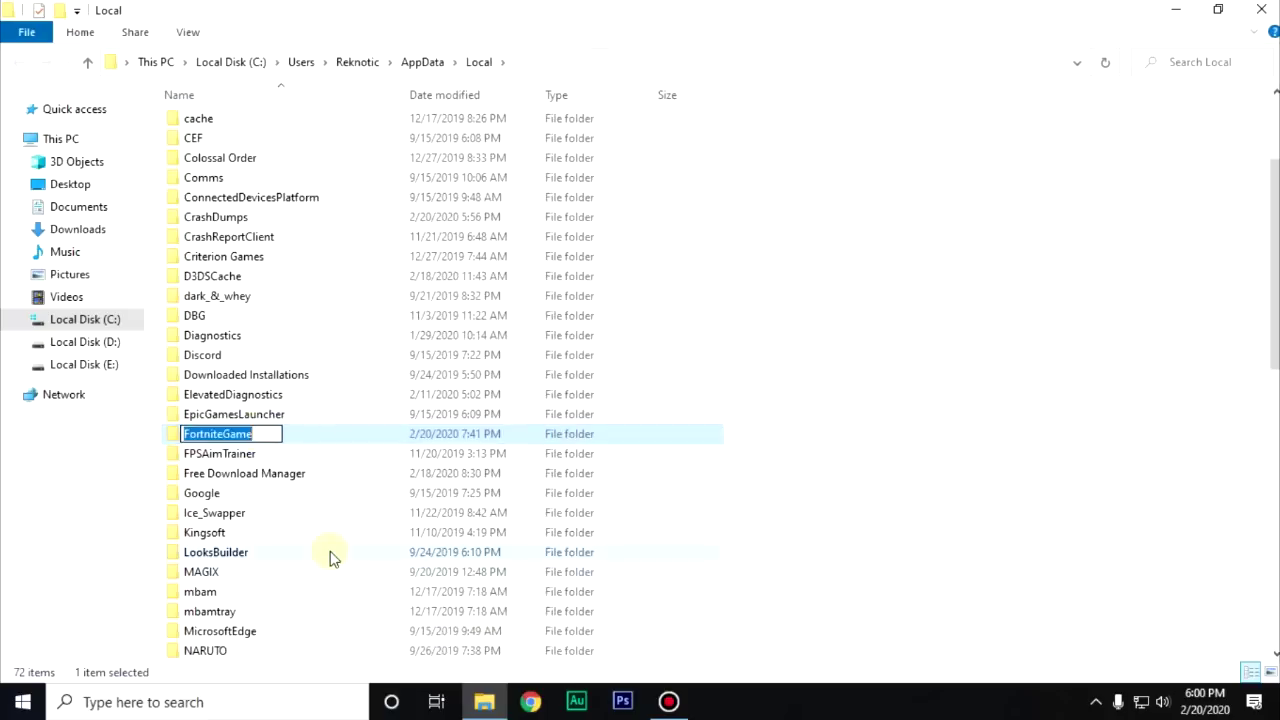
key("End")
type("1")
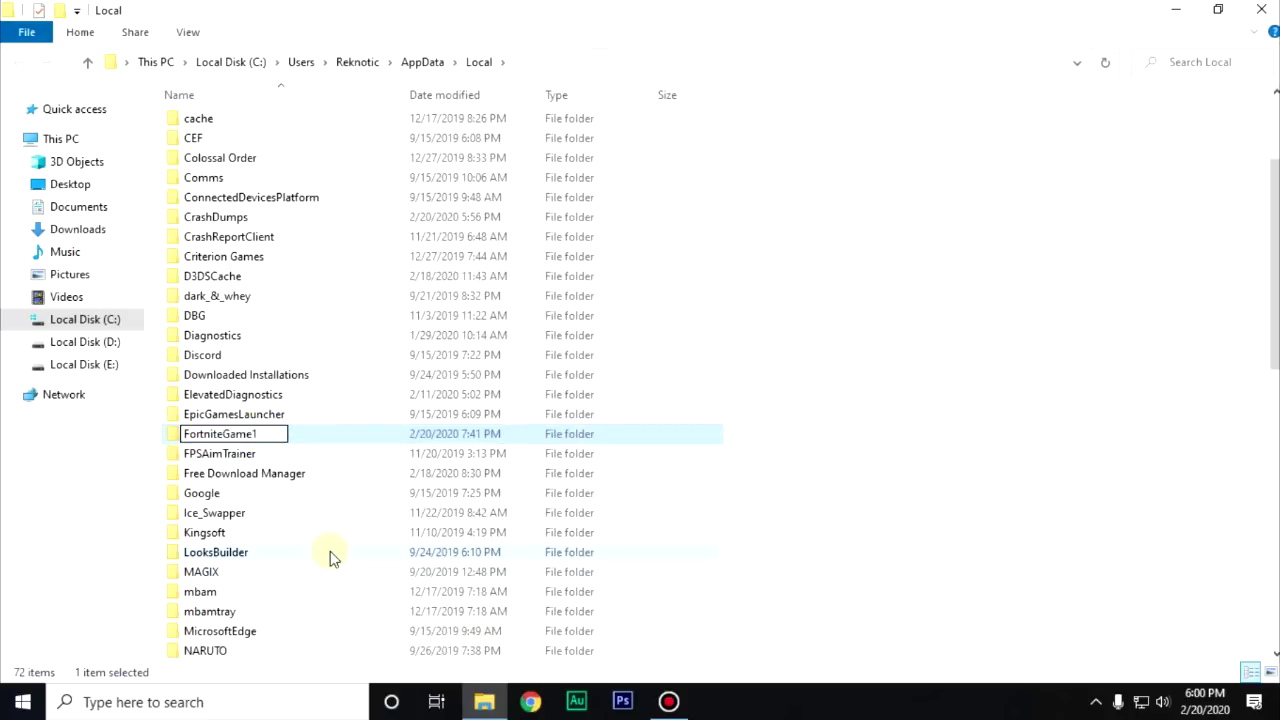
key("Return")
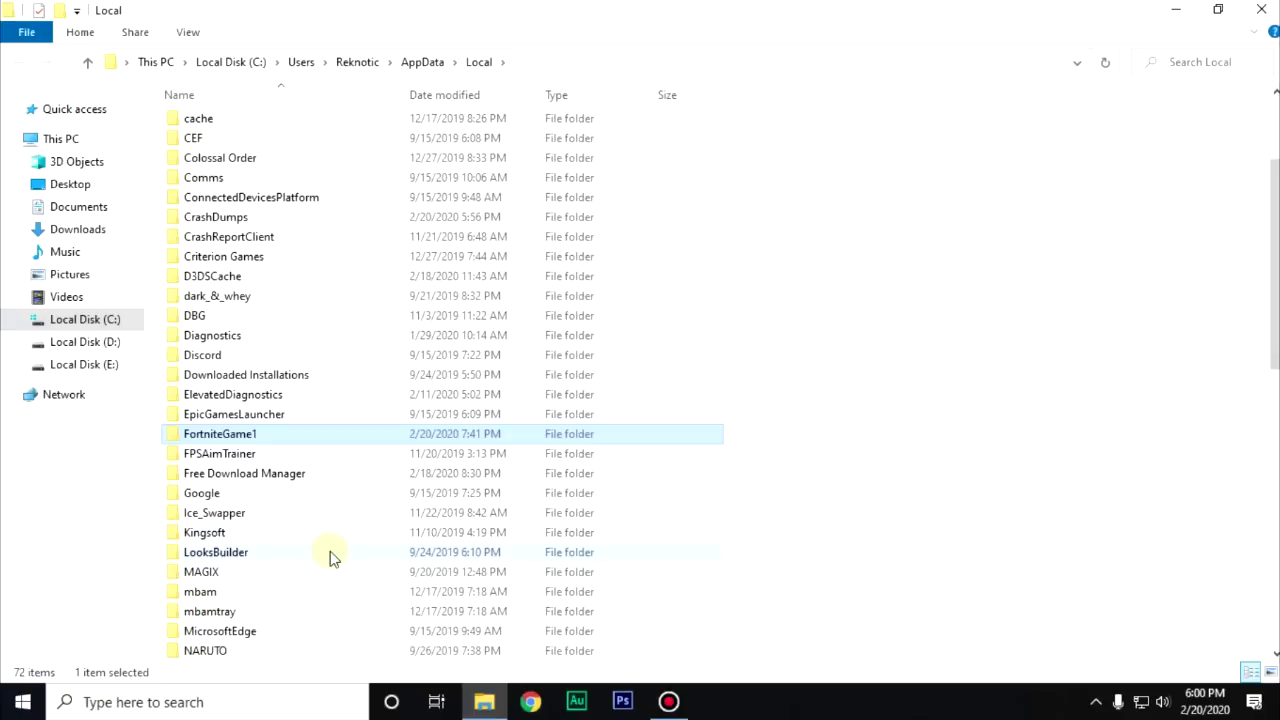
left_click(1262, 10)
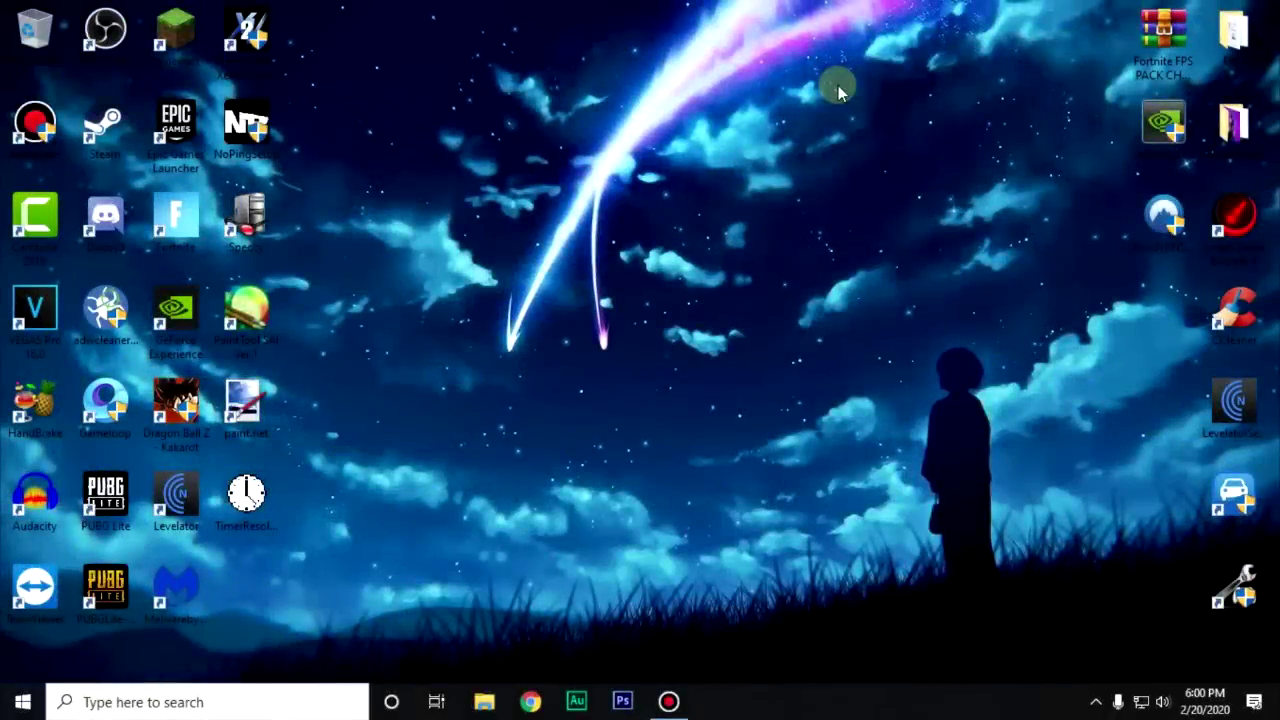
Launch msconfig (System Configuration) as administrator
left_click(280, 702)
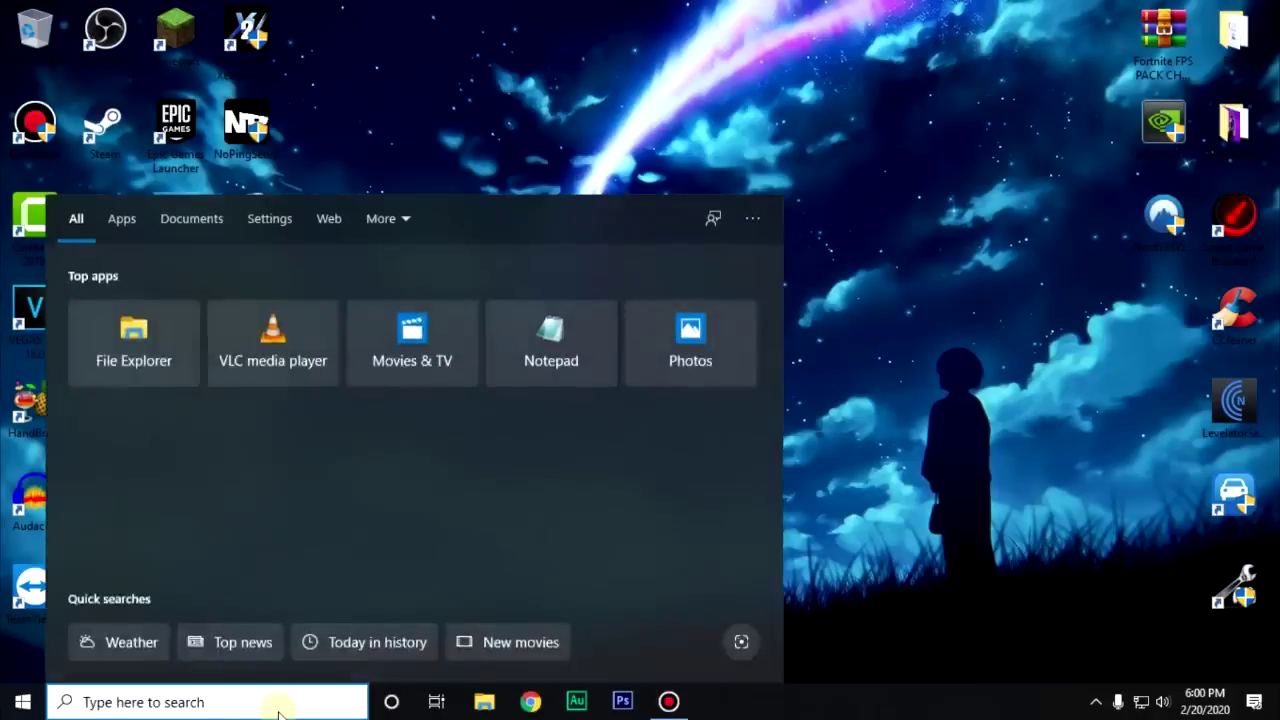
type("msconfig")
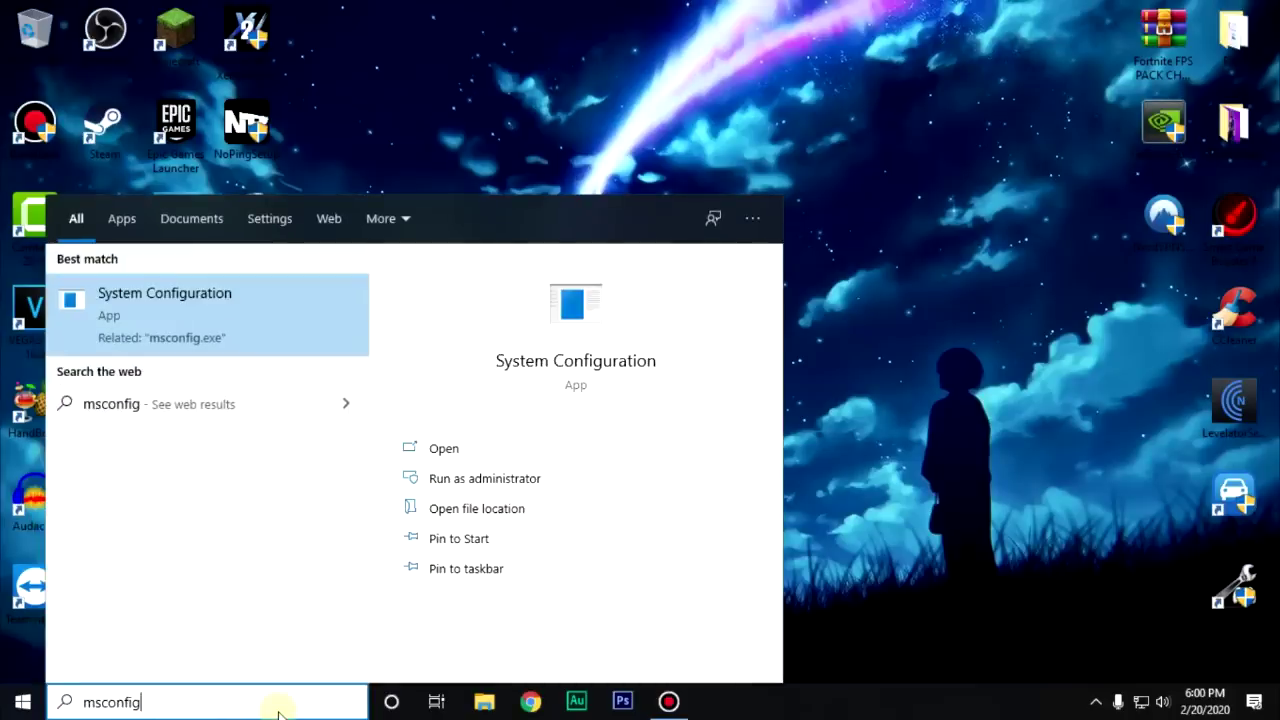
right_click(250, 348)
left_click(330, 363)
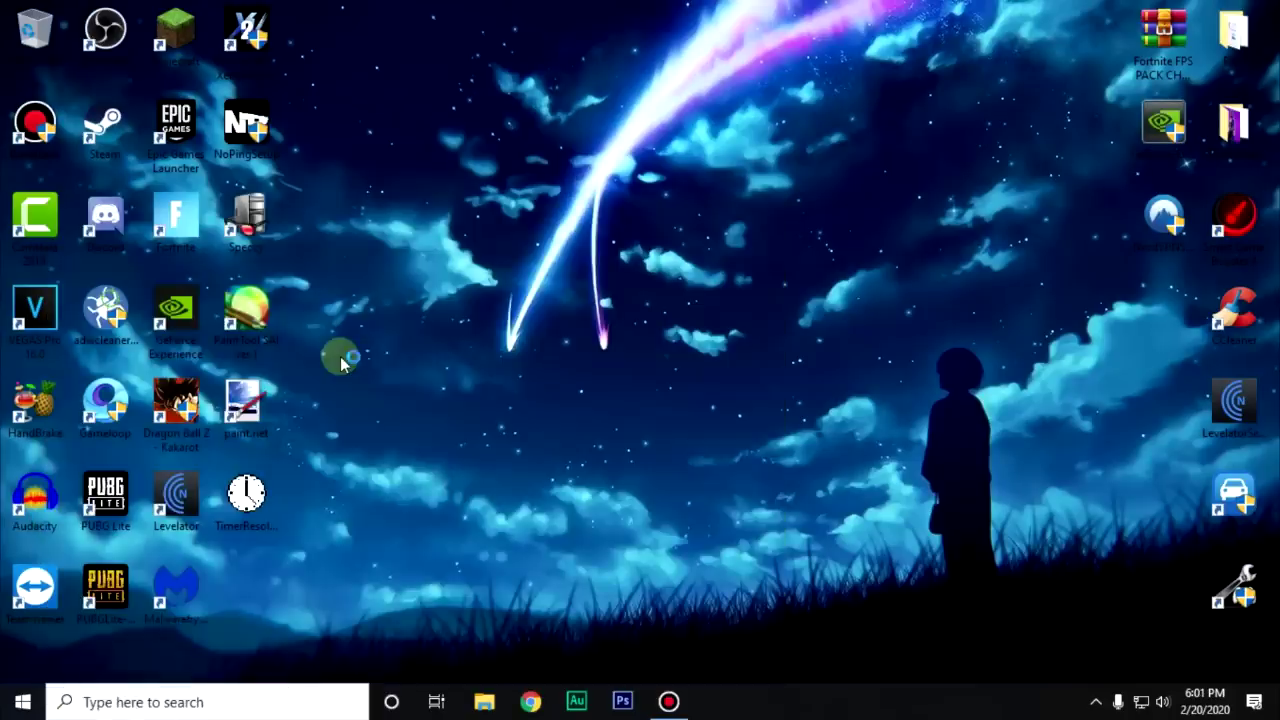
Set the boot advanced options to use 4 processors
left_click(445, 205)
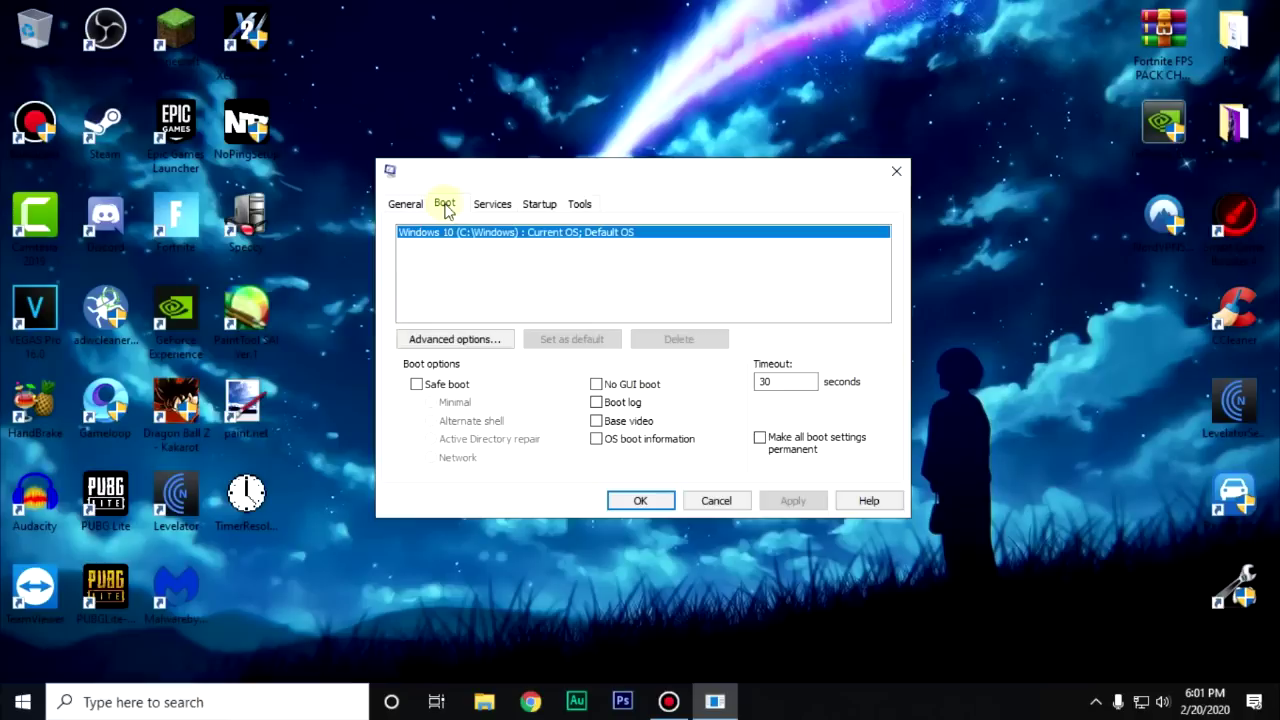
left_click(481, 341)
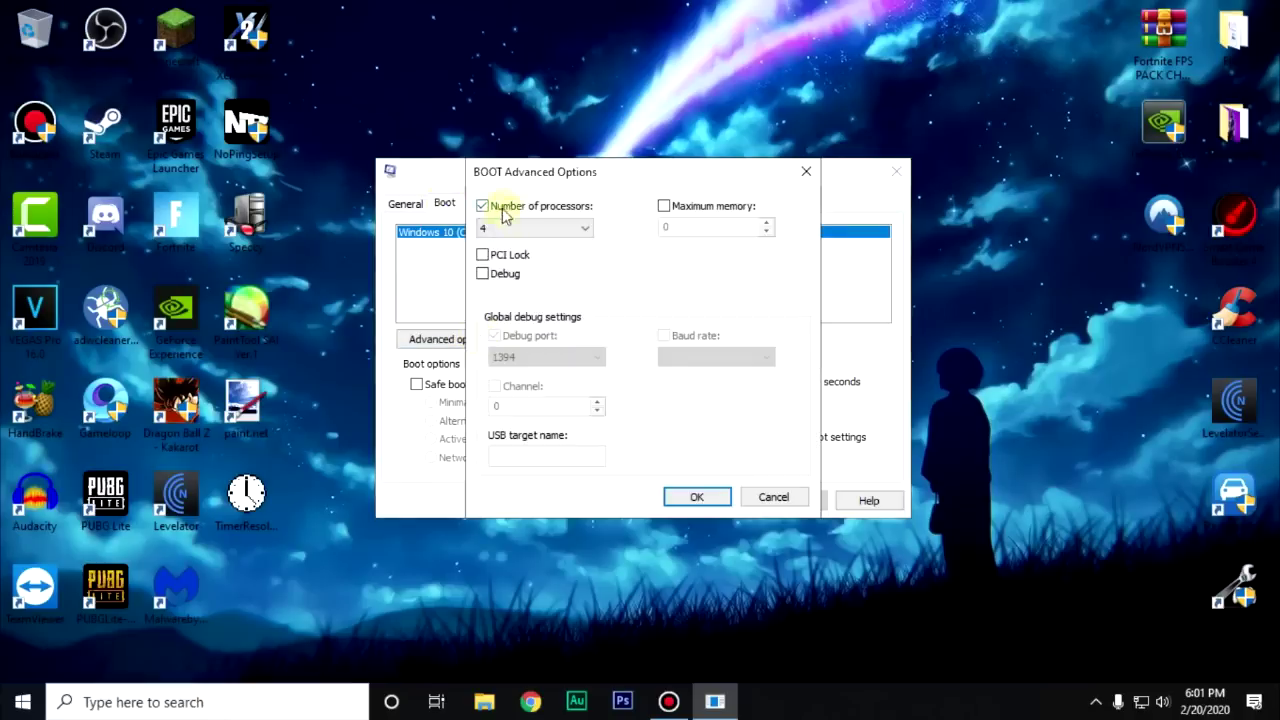
left_click(537, 207)
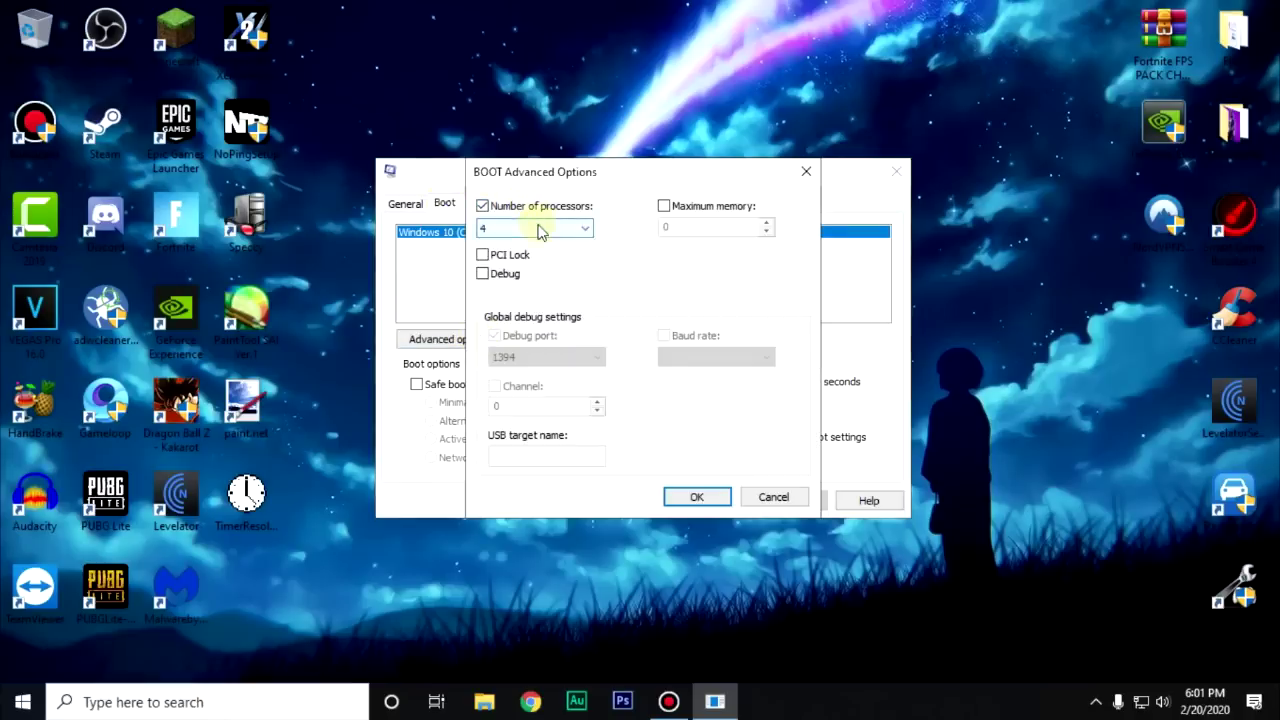
left_click(536, 229)
left_click(545, 283)
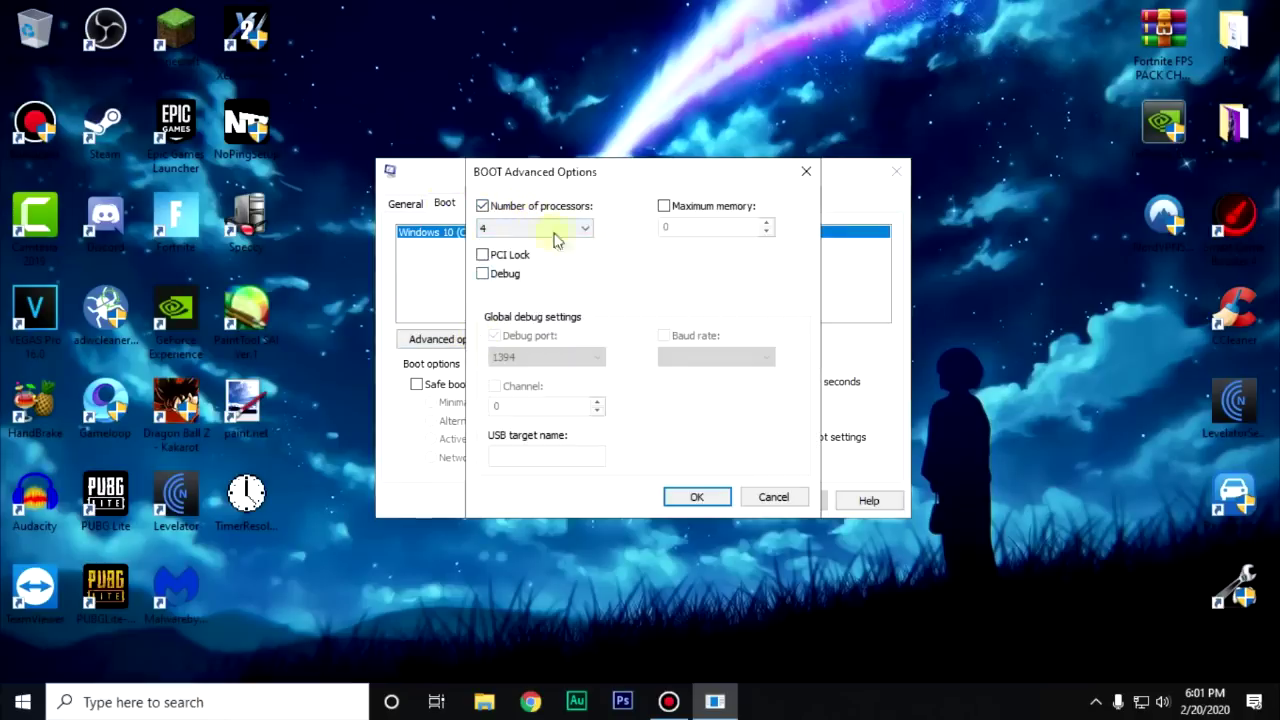
left_click(692, 497)
Hide Microsoft services, review the unchecked third-party services, and apply the changes
left_click(495, 204)
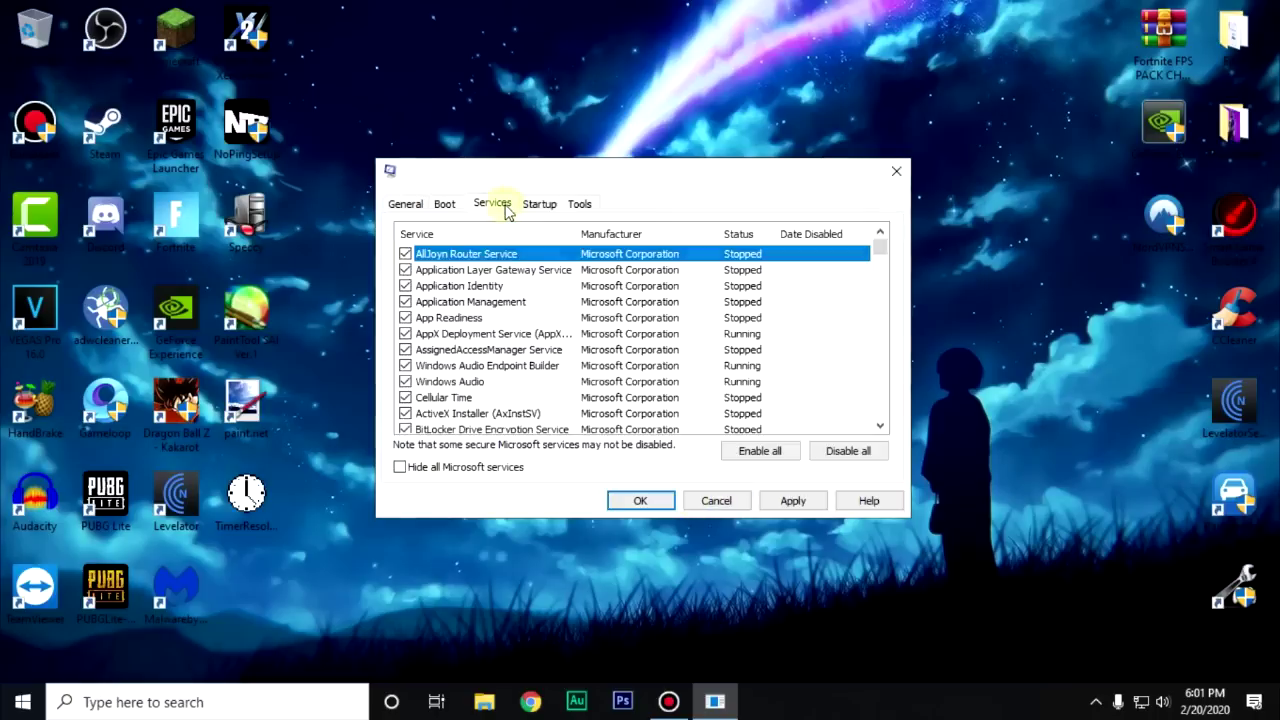
left_click(441, 468)
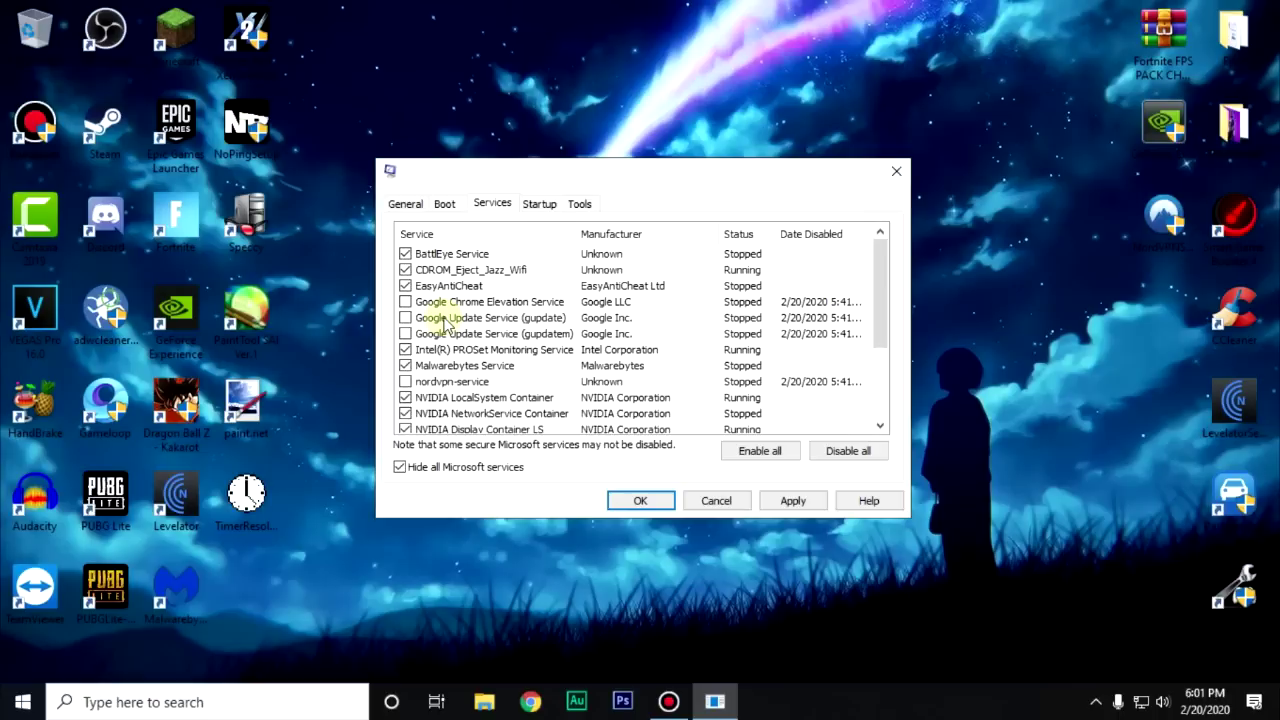
scroll(460, 340, "down", 3)
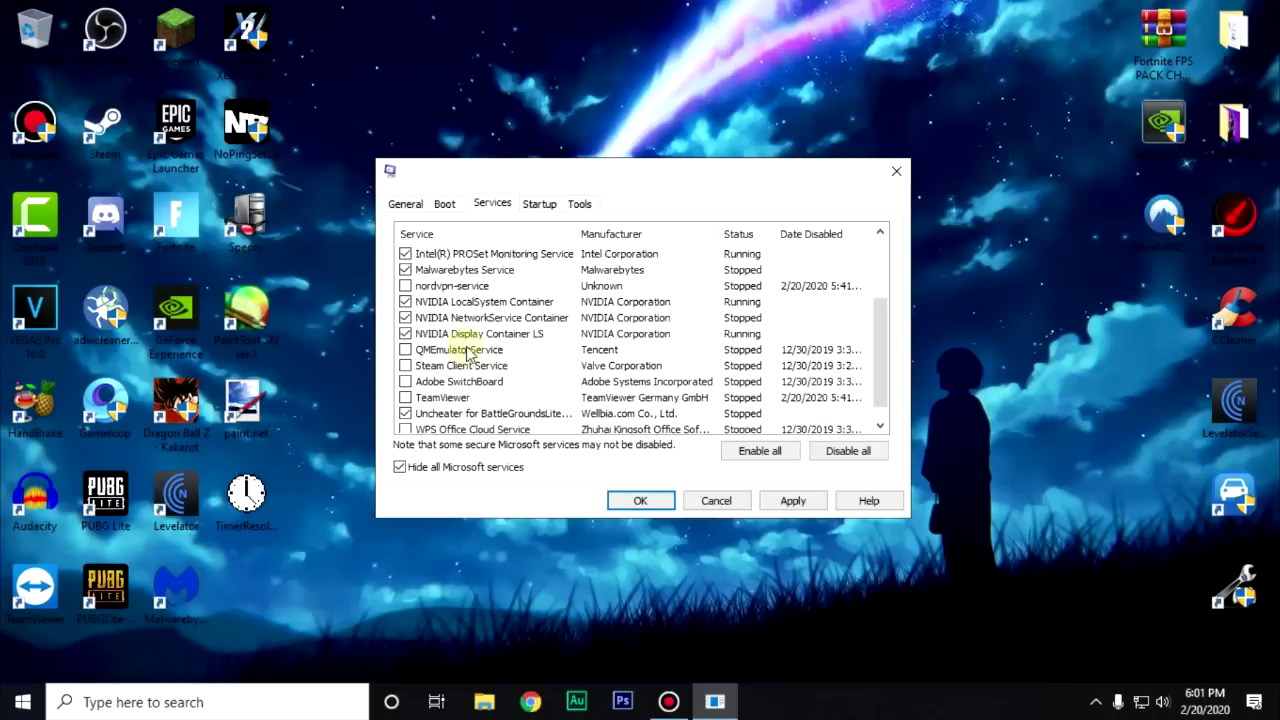
scroll(462, 340, "up", 3)
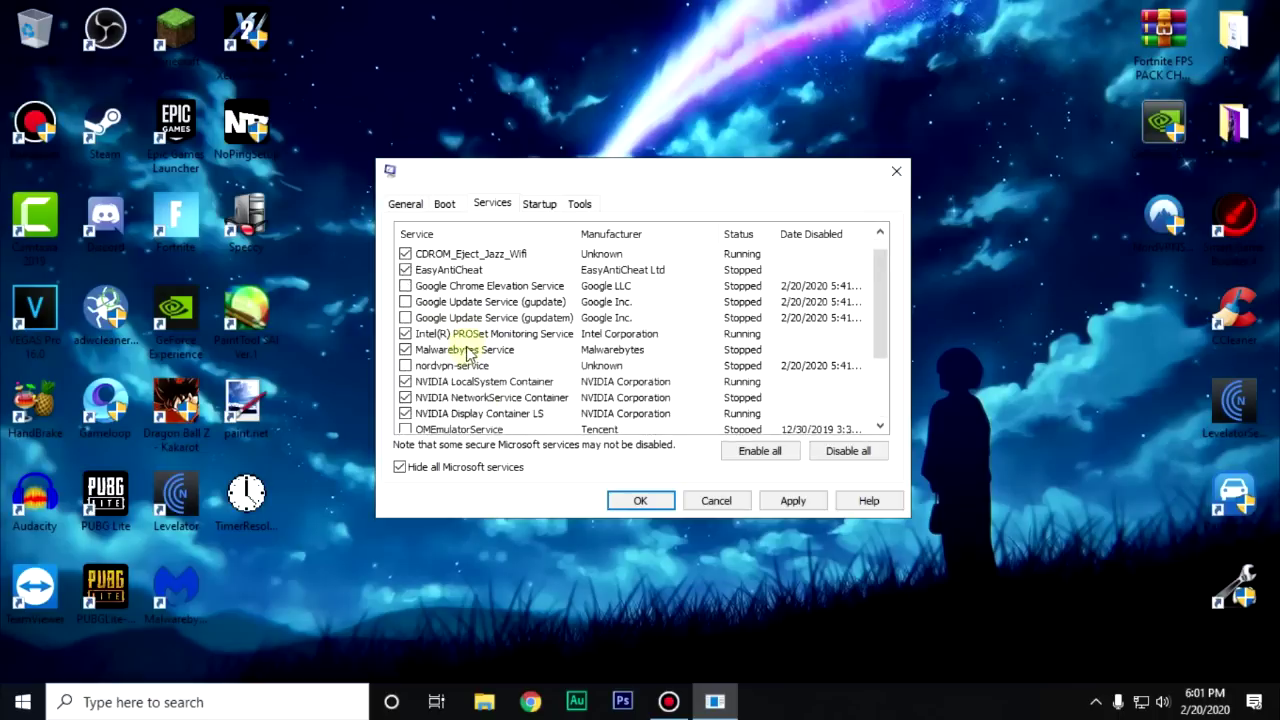
scroll(466, 338, "down", 3)
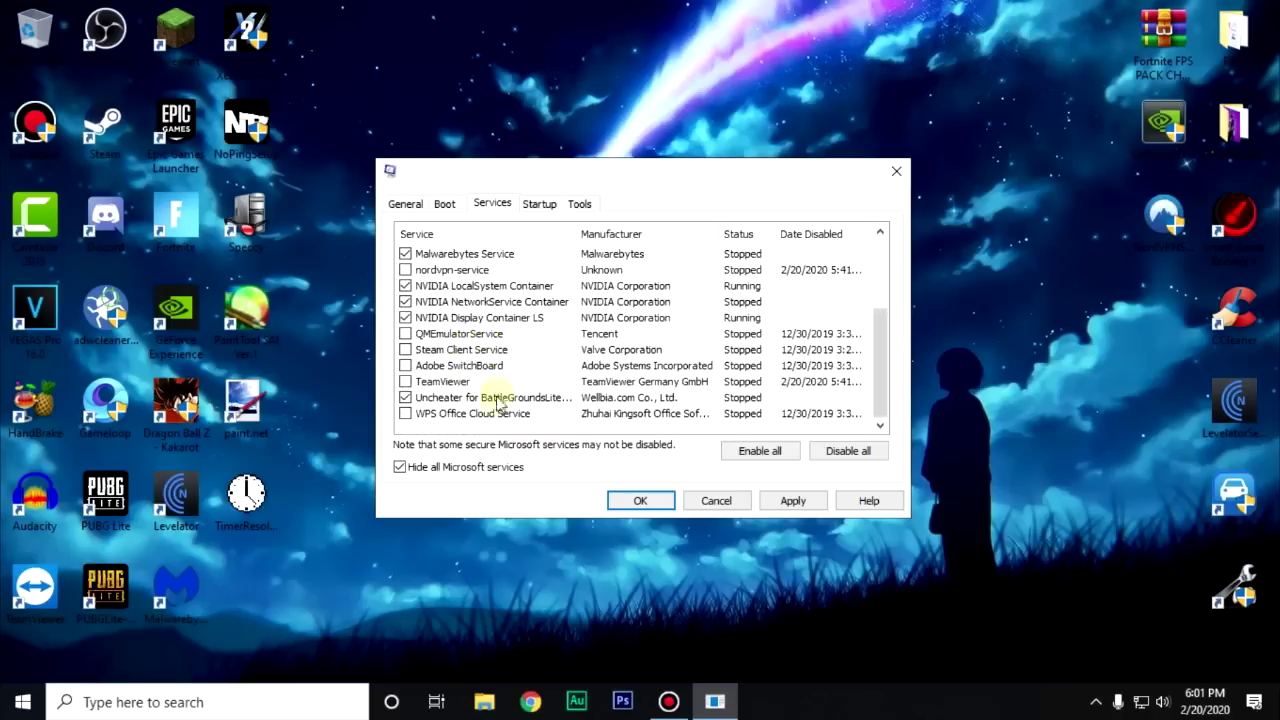
scroll(478, 415, "up", 3)
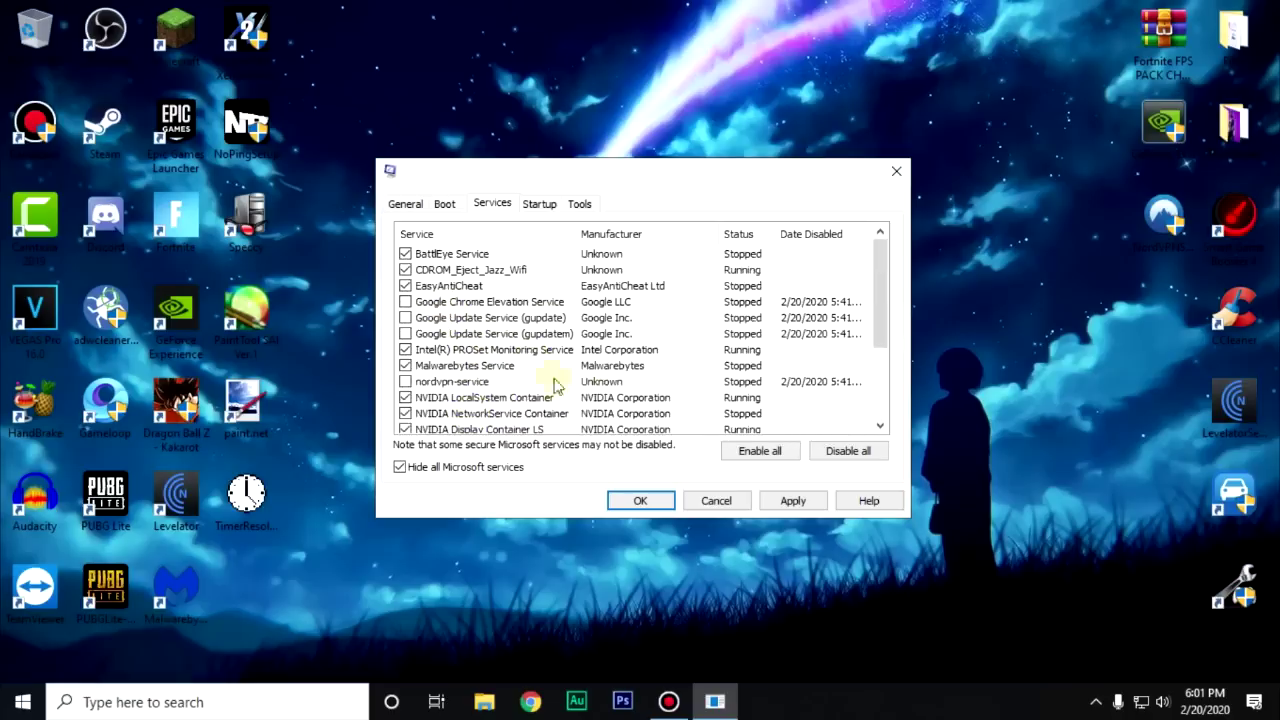
left_click(793, 500)
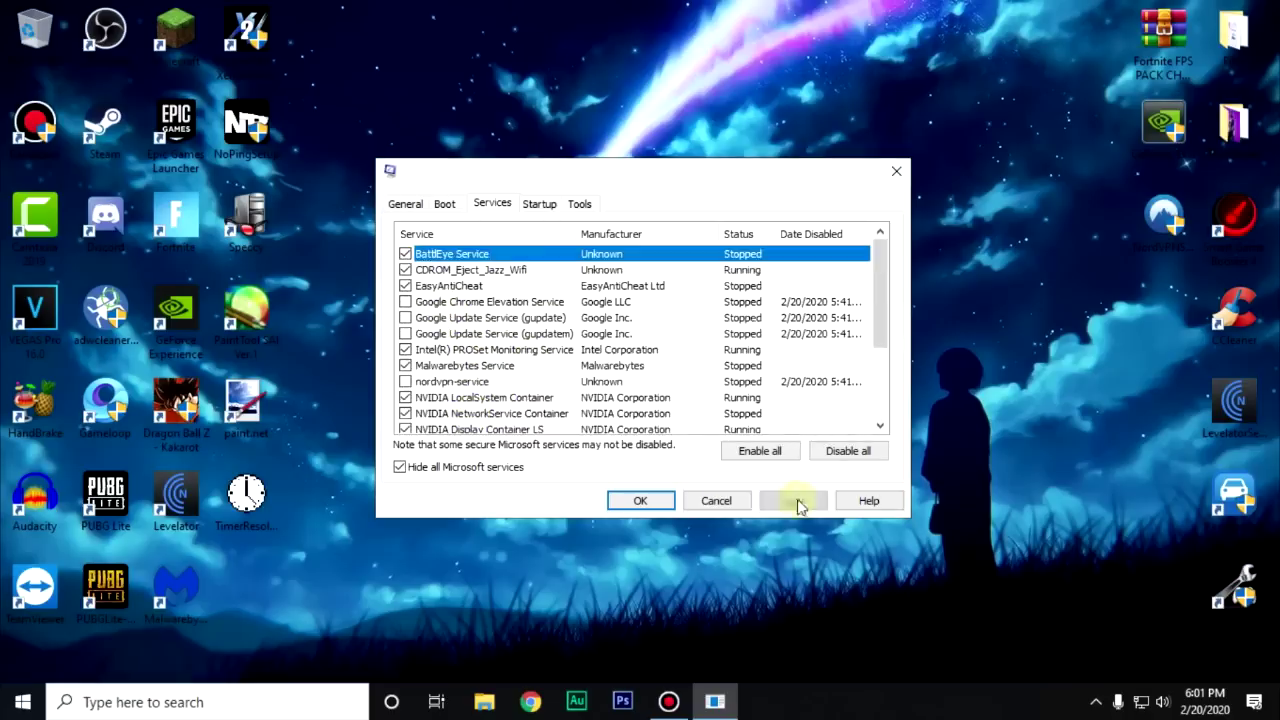
left_click(538, 204)
In Task Manager, verify all startup apps except EpicGamesLauncher are disabled, then close it
left_click(645, 261)
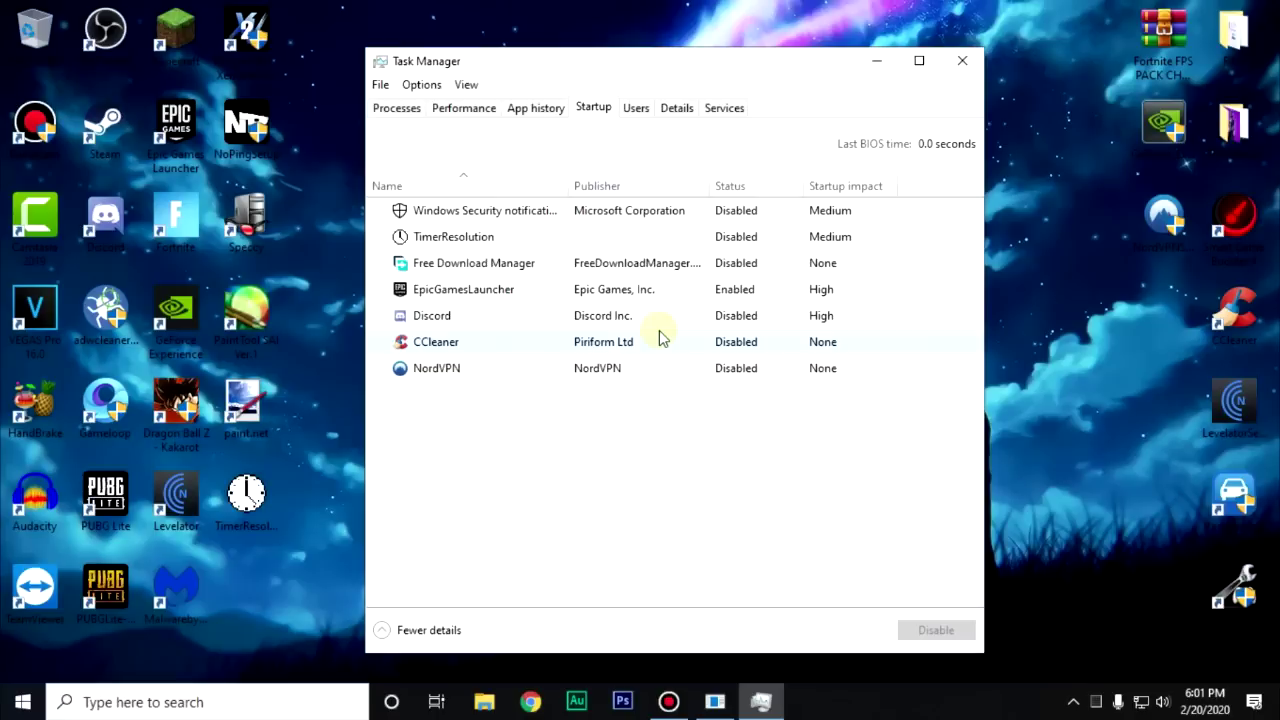
right_click(466, 262)
right_click(452, 366)
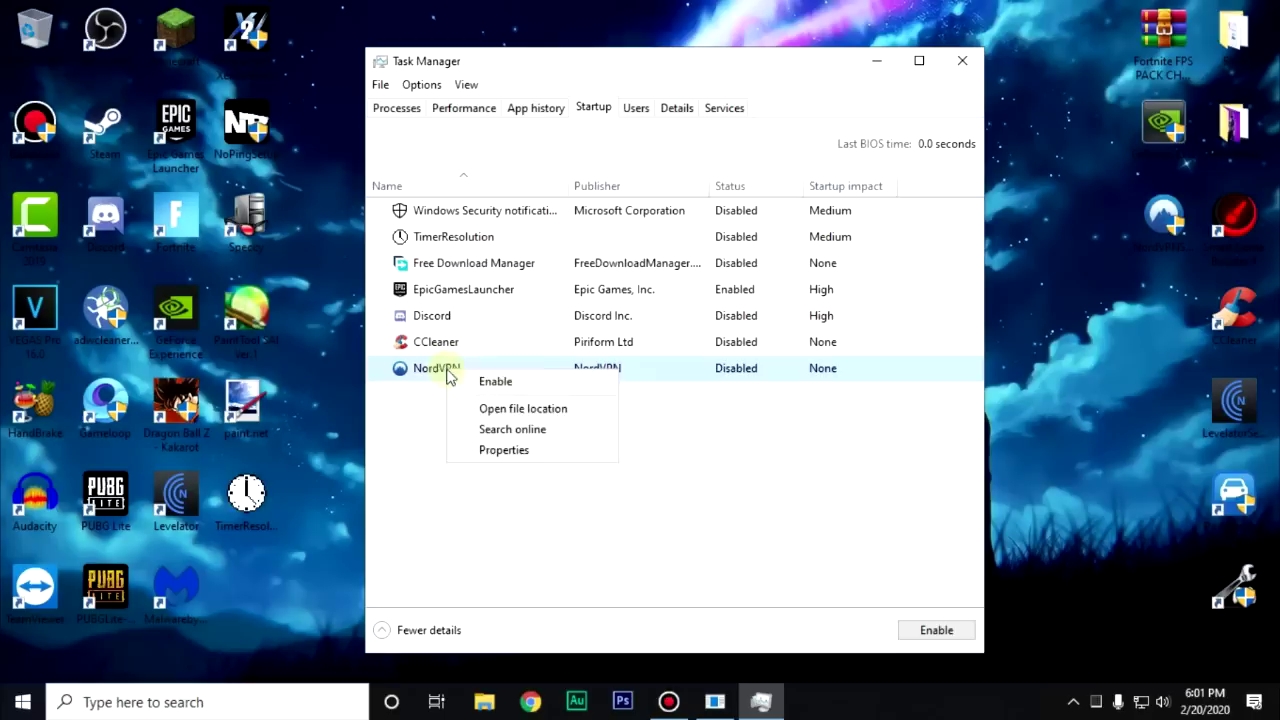
right_click(448, 349)
right_click(434, 318)
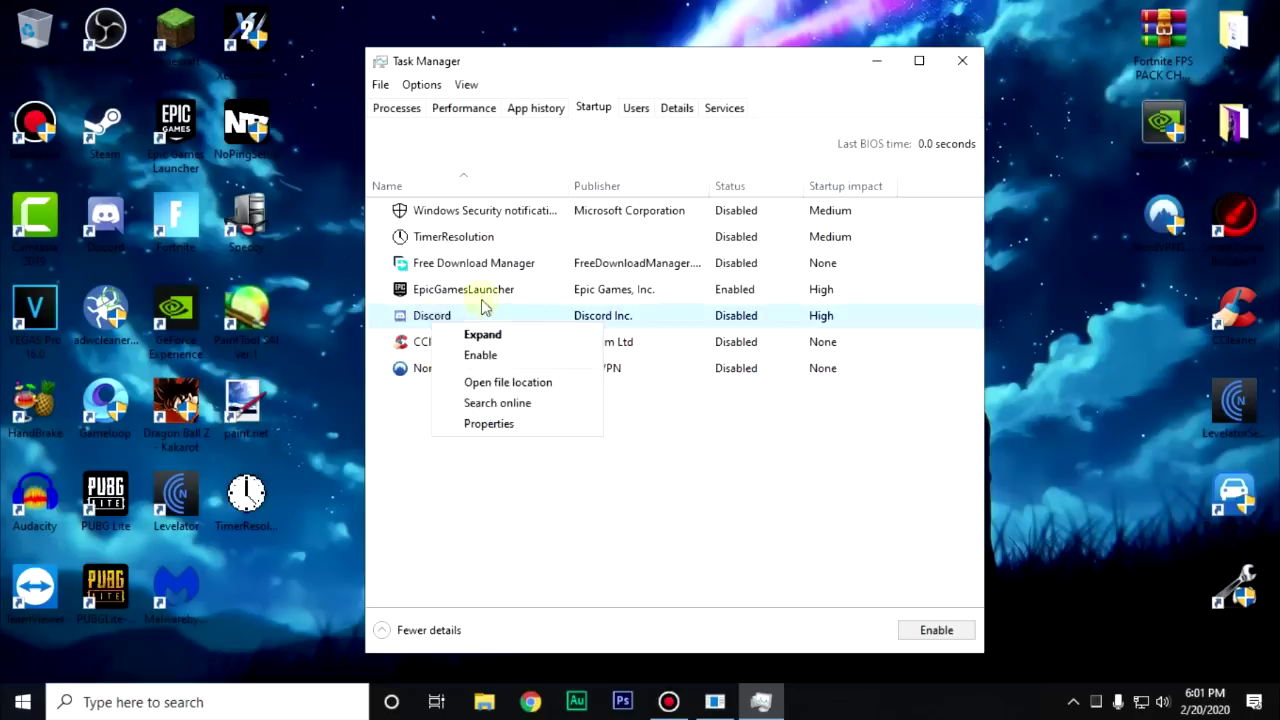
right_click(481, 296)
left_click(458, 236)
right_click(462, 214)
left_click(877, 580)
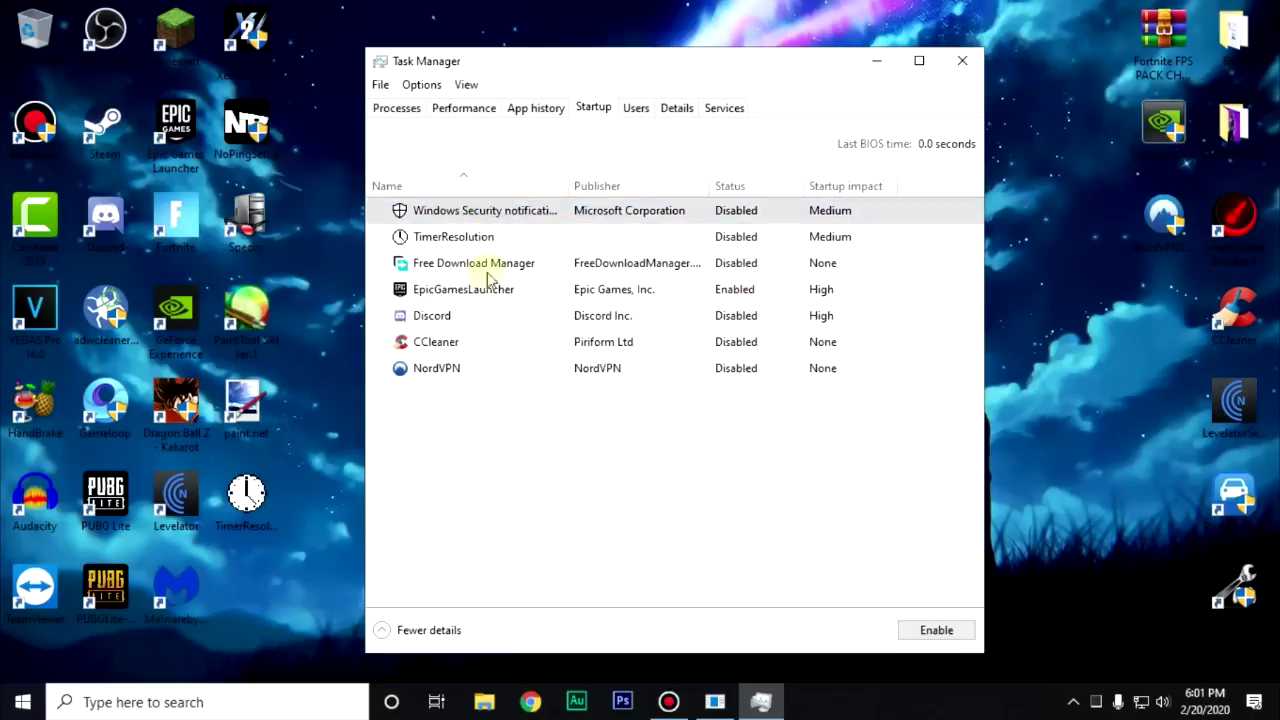
left_click(961, 68)
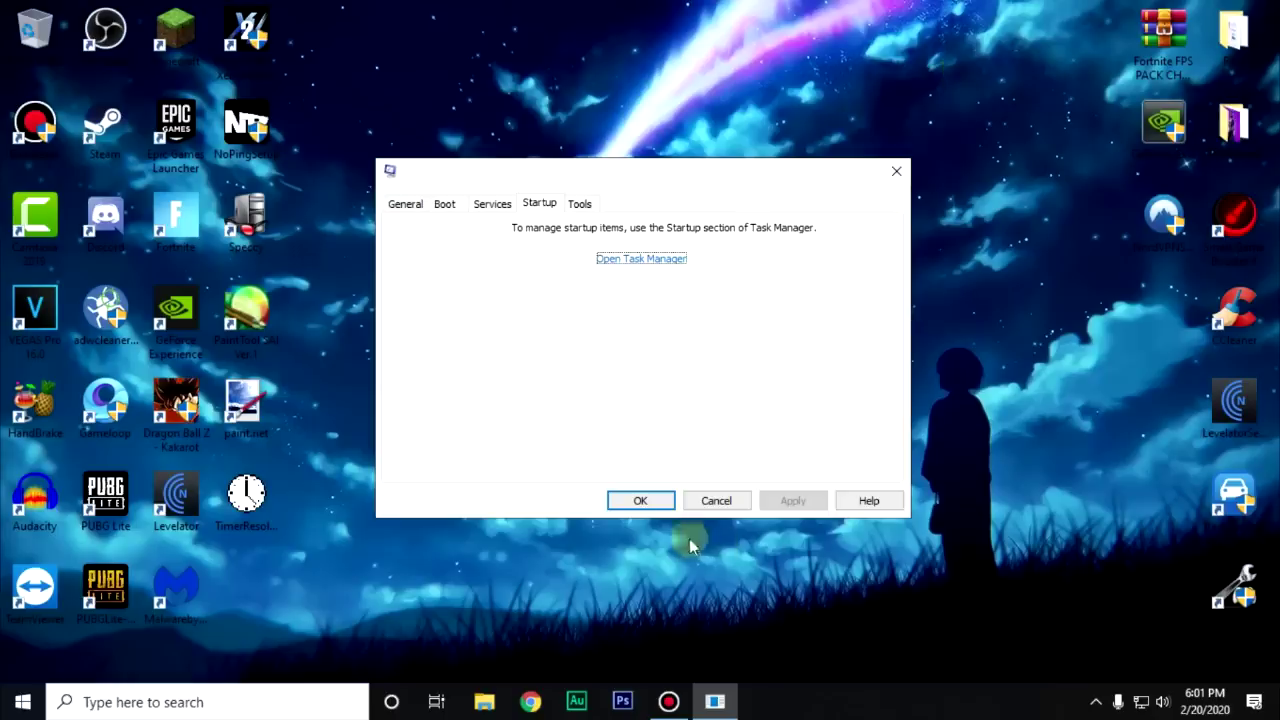
Save the System Configuration changes and exit without restarting
left_click(638, 502)
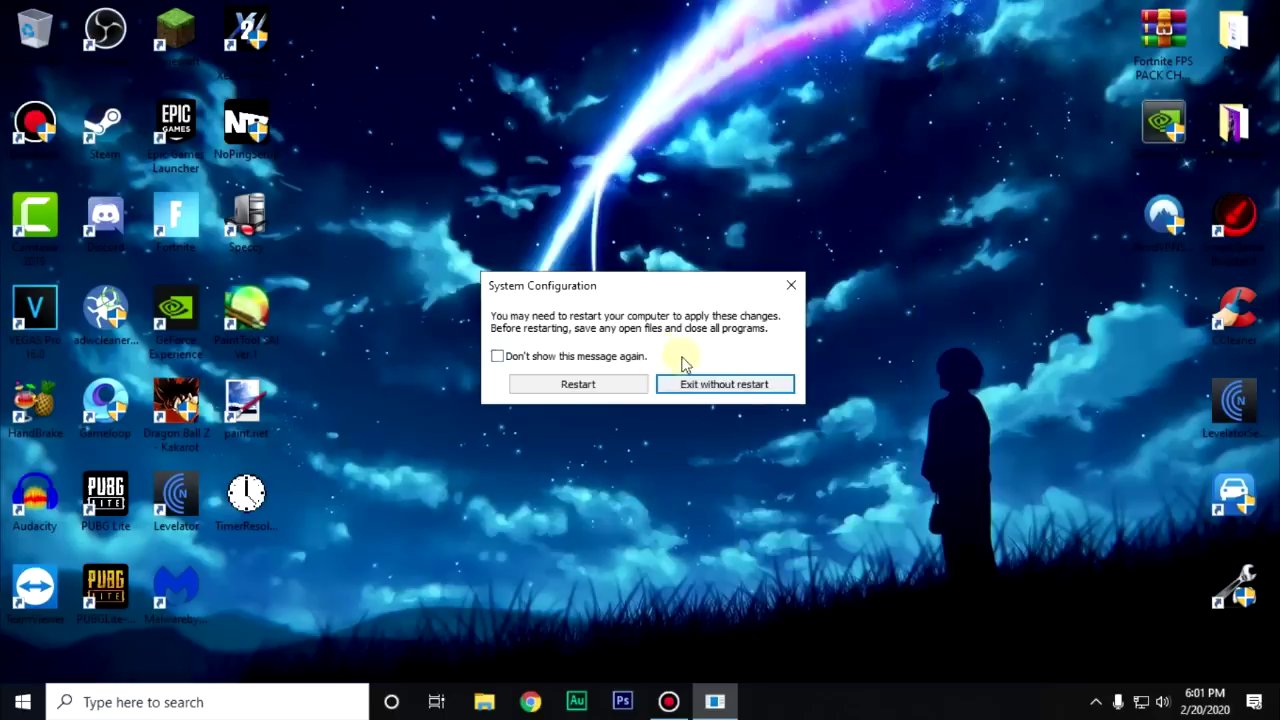
left_click(744, 396)
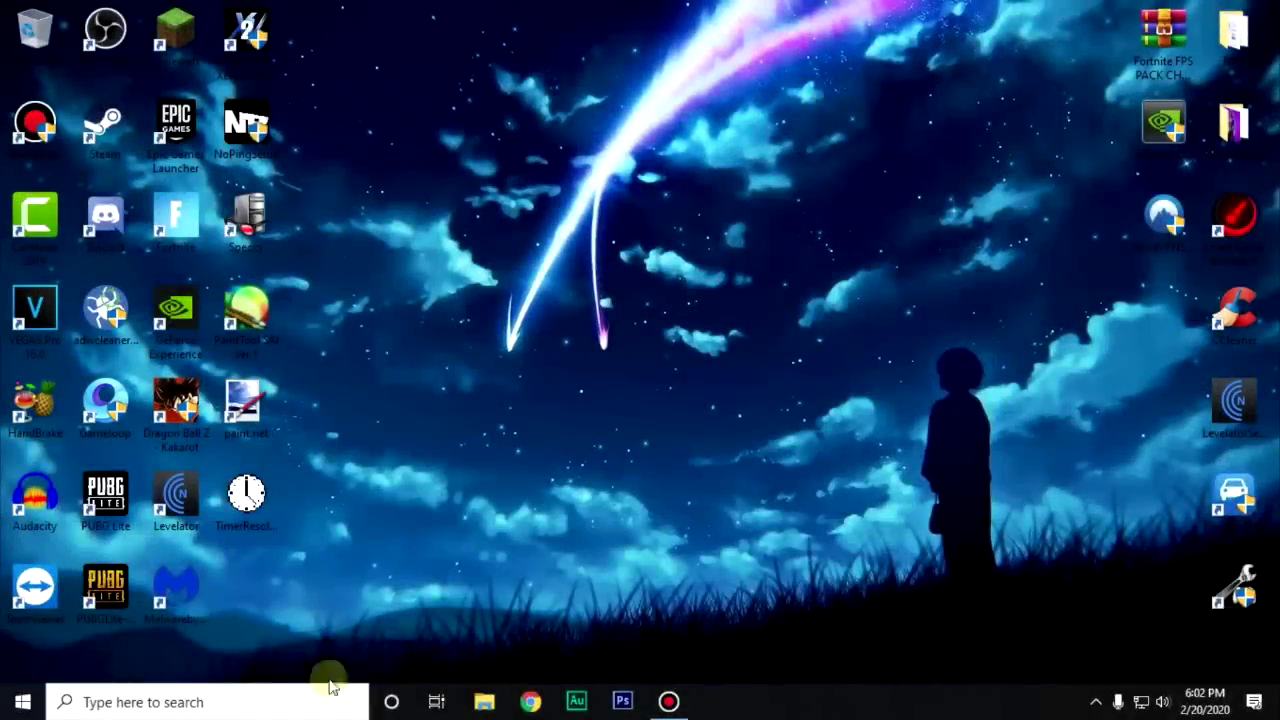
Run 'bcdedit /set disabledynamictick yes' in an elevated Command Prompt, then close it
left_click(271, 703)
type("cmd")
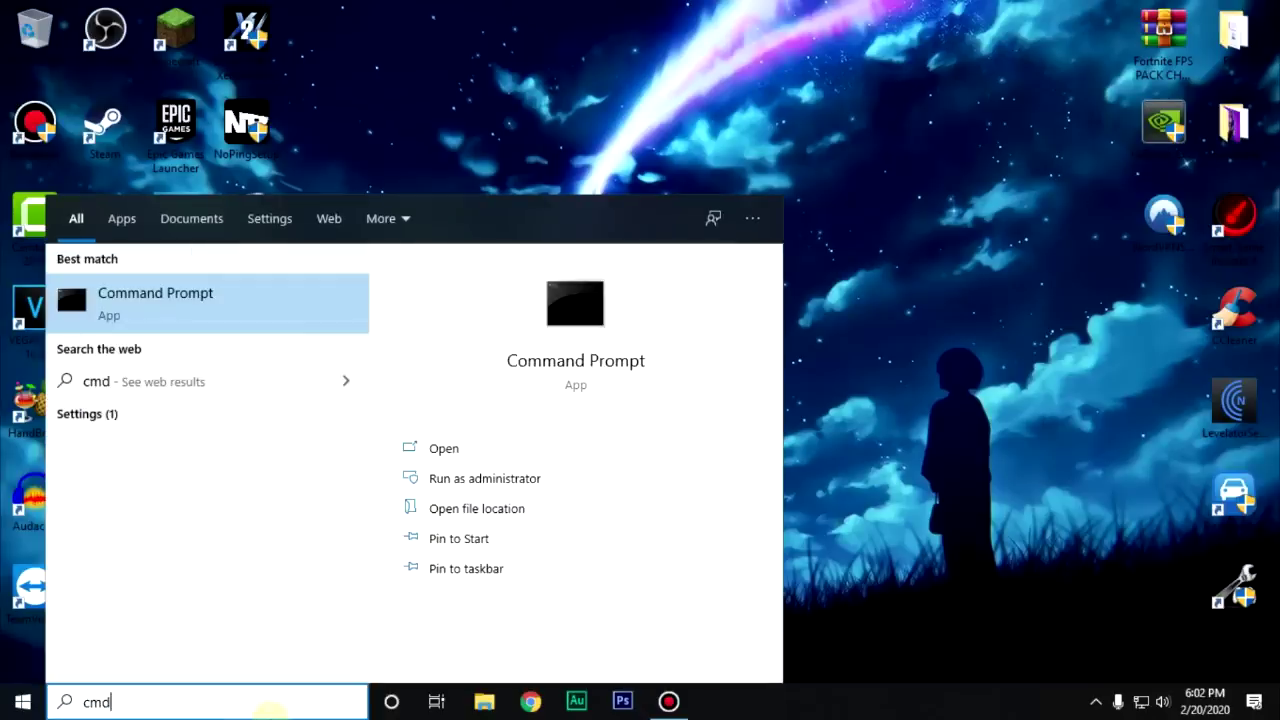
right_click(134, 315)
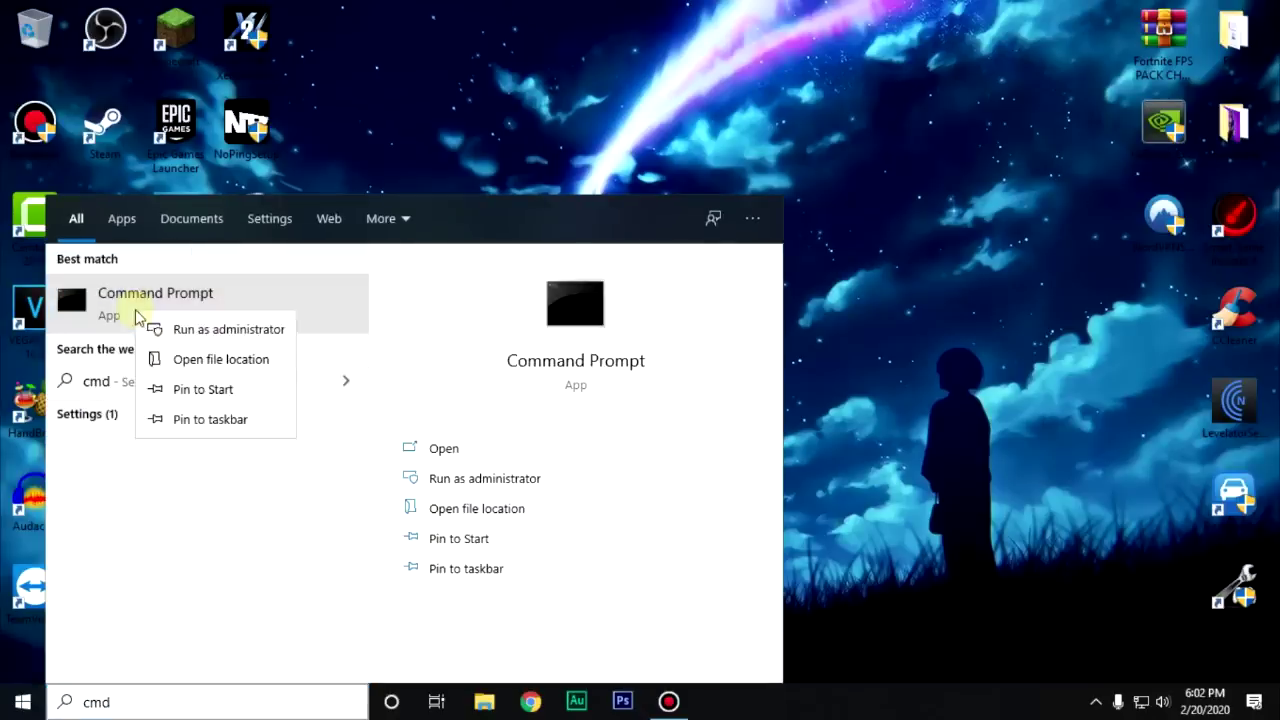
left_click(220, 331)
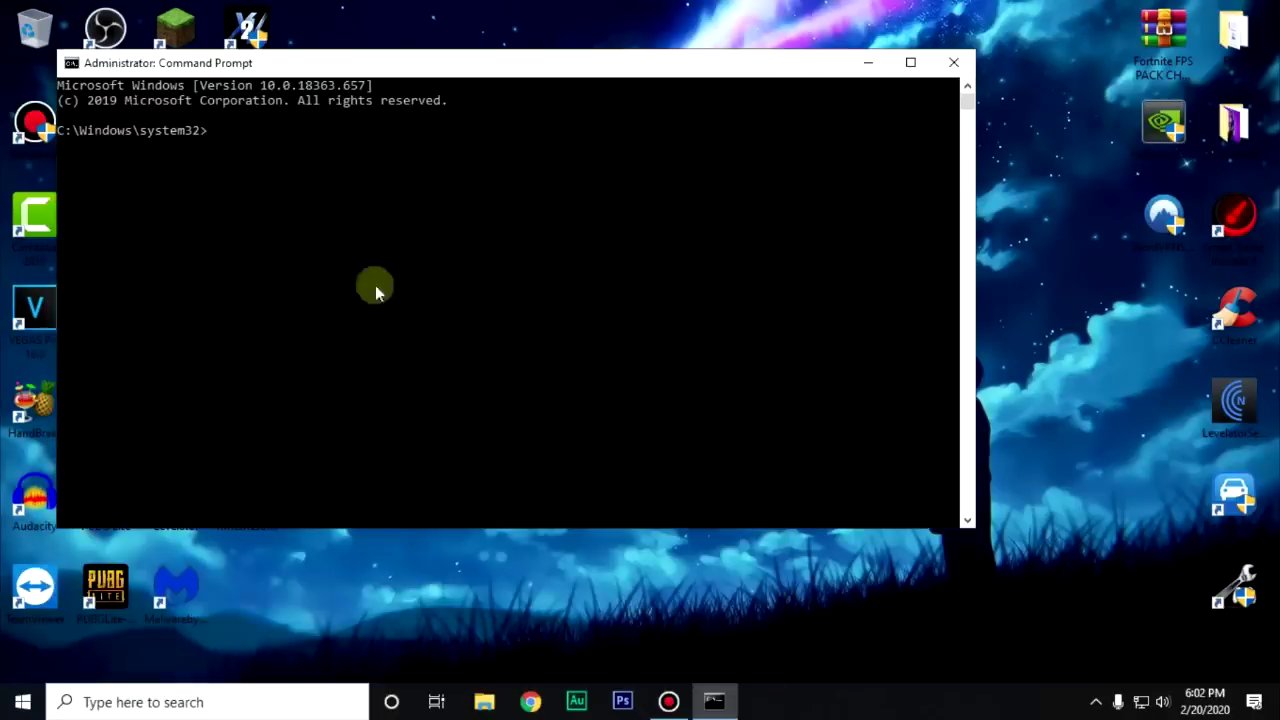
type("bcdedit /set disabledynamictick yes")
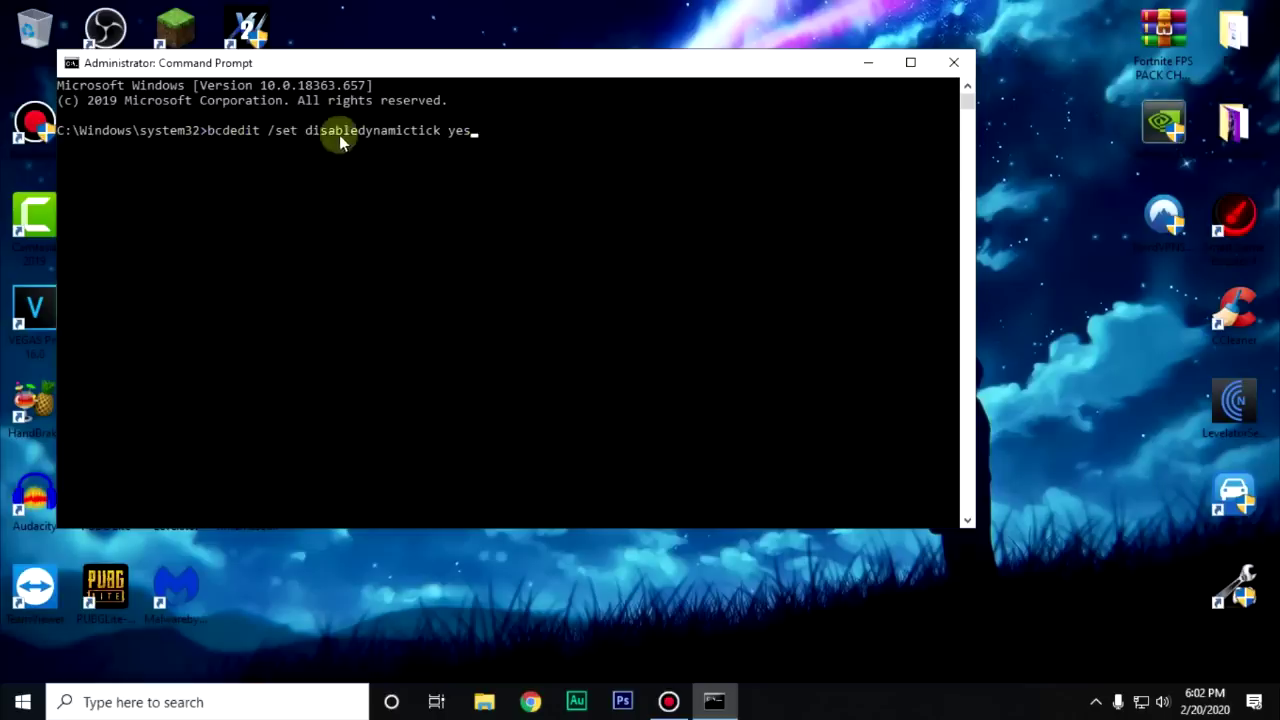
key("Return")
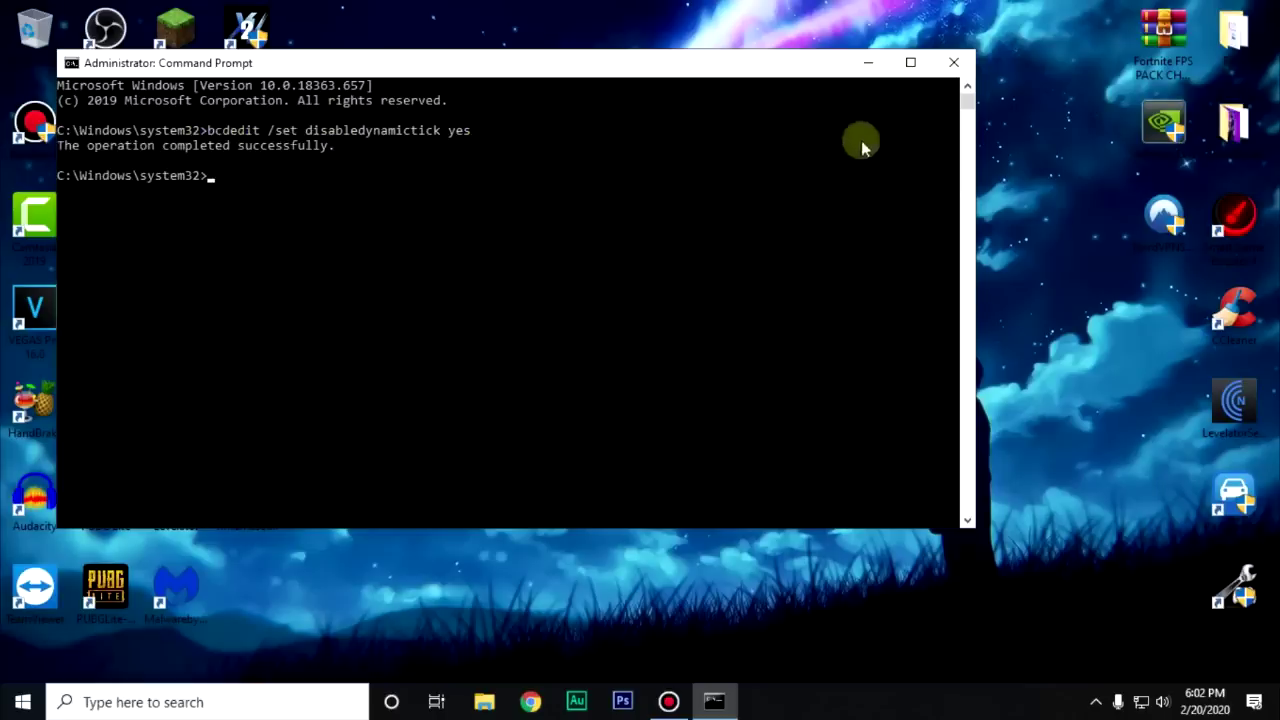
left_click(955, 65)
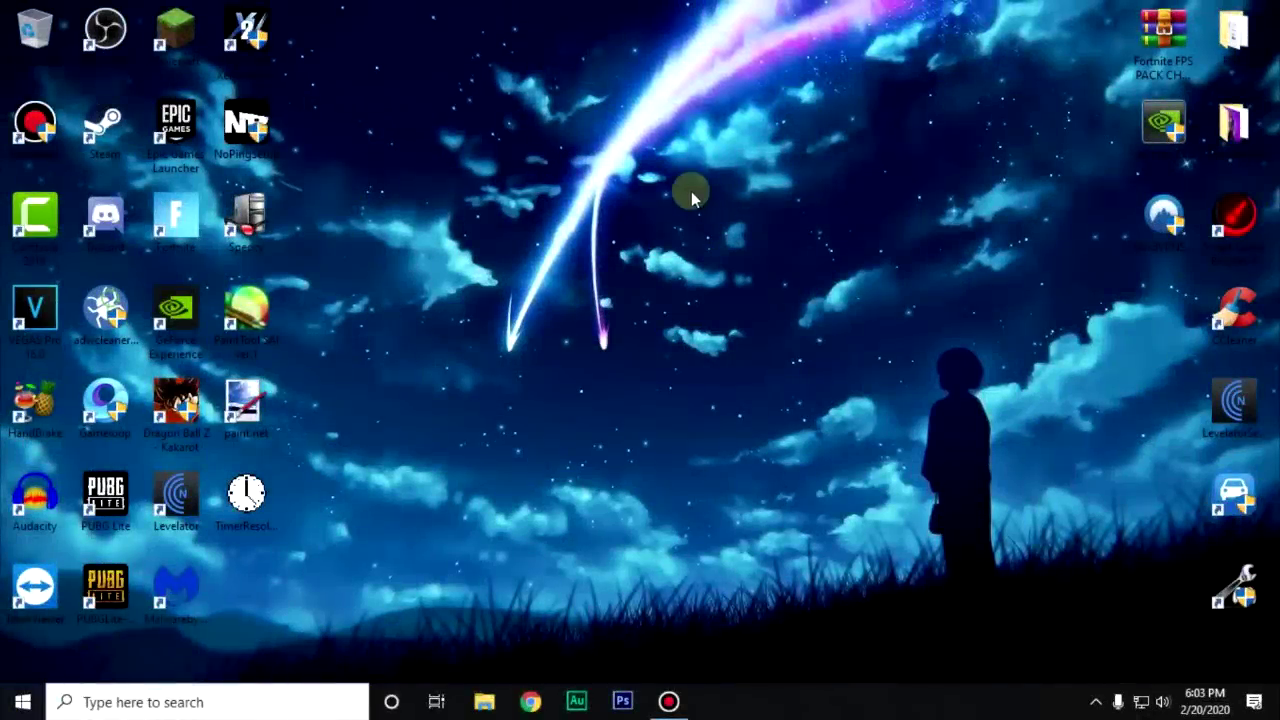
Confirm in Update & Security that Windows is up to date, then return to Settings home
left_click(22, 702)
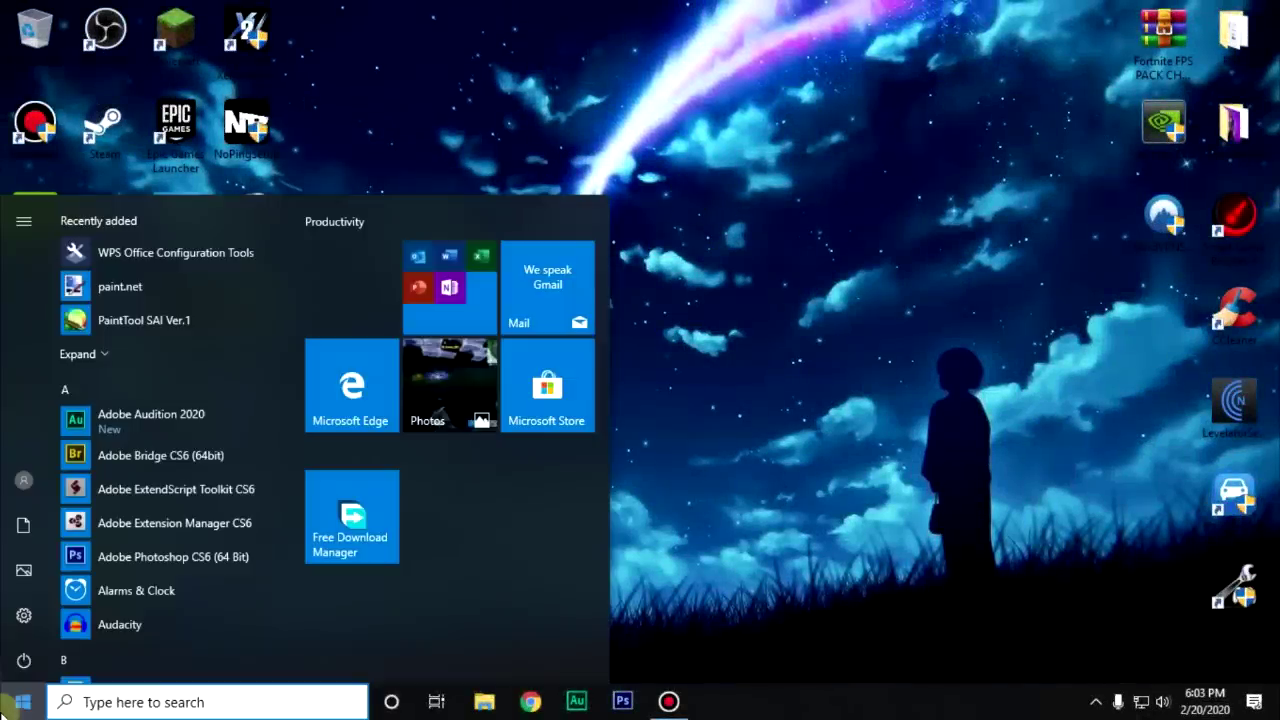
left_click(28, 616)
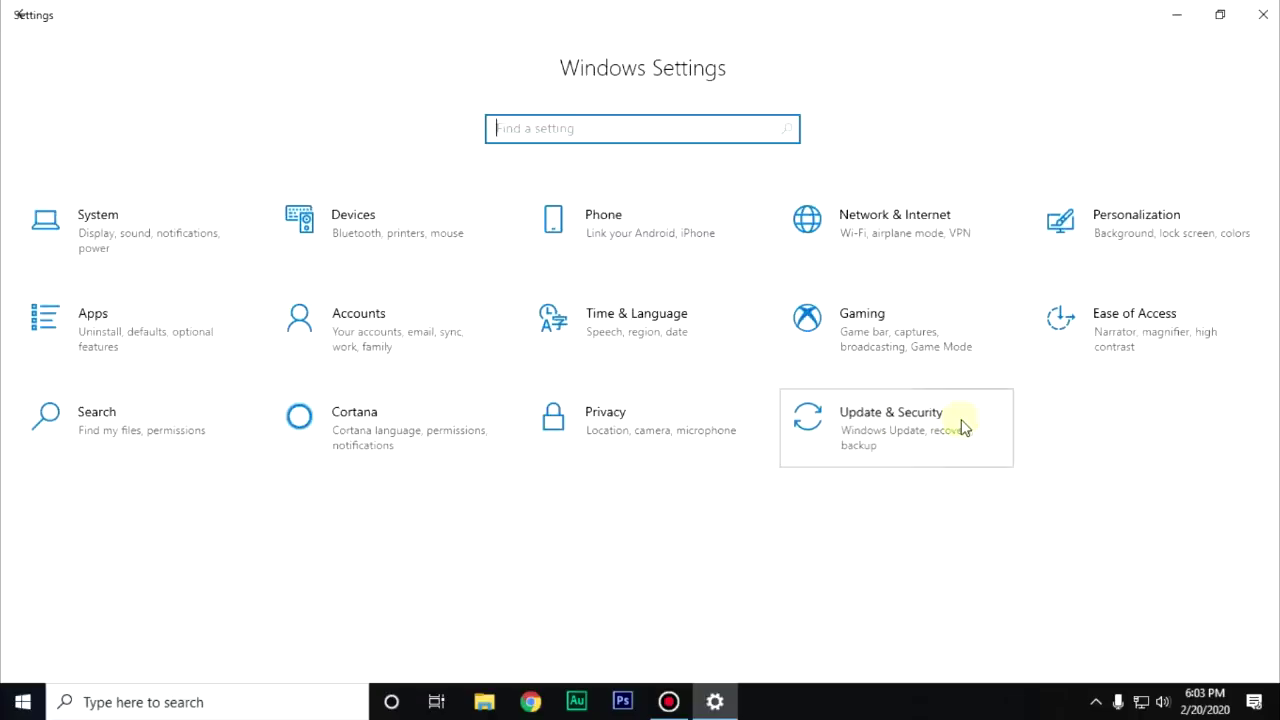
left_click(962, 428)
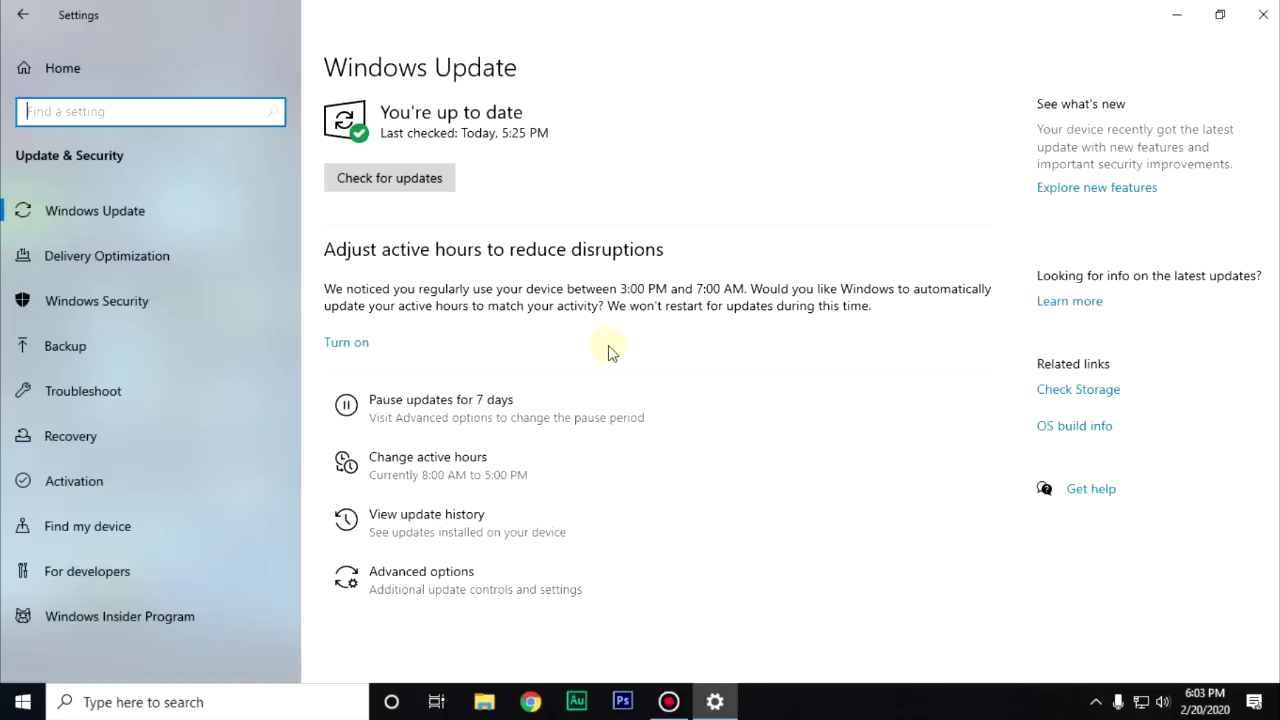
left_click(22, 14)
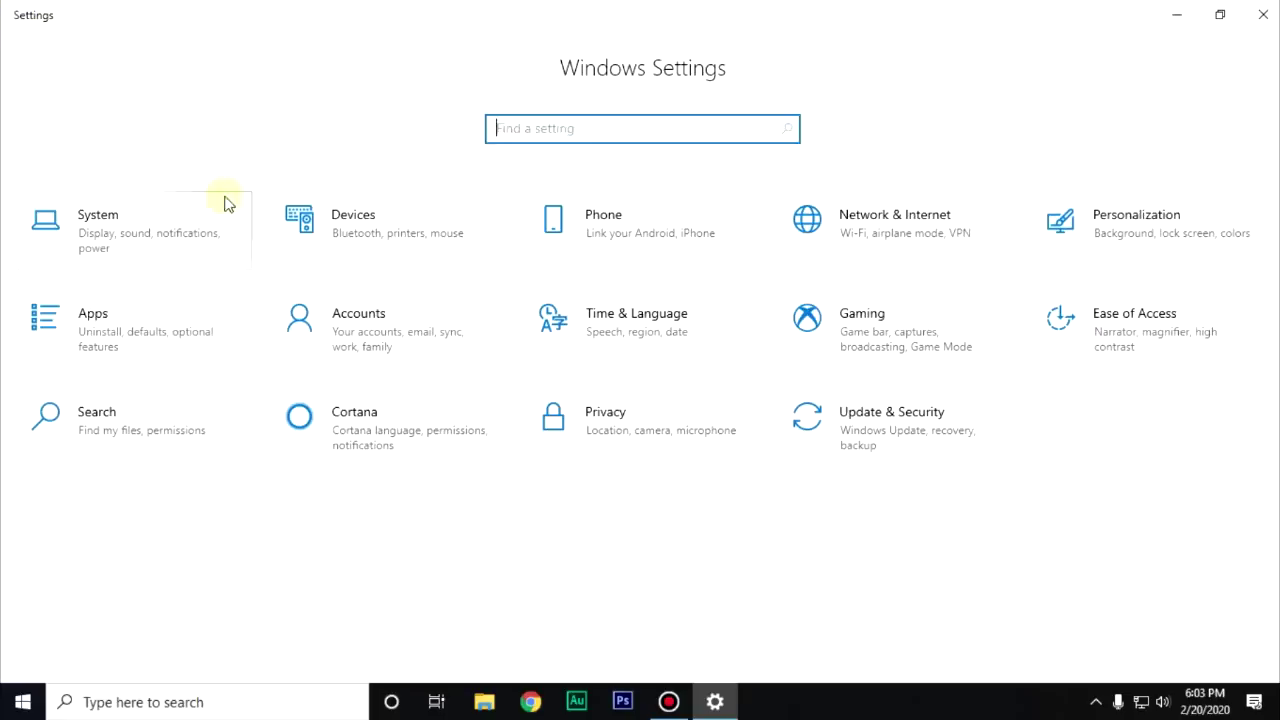
left_click(734, 443)
scroll(181, 395, "down", 3)
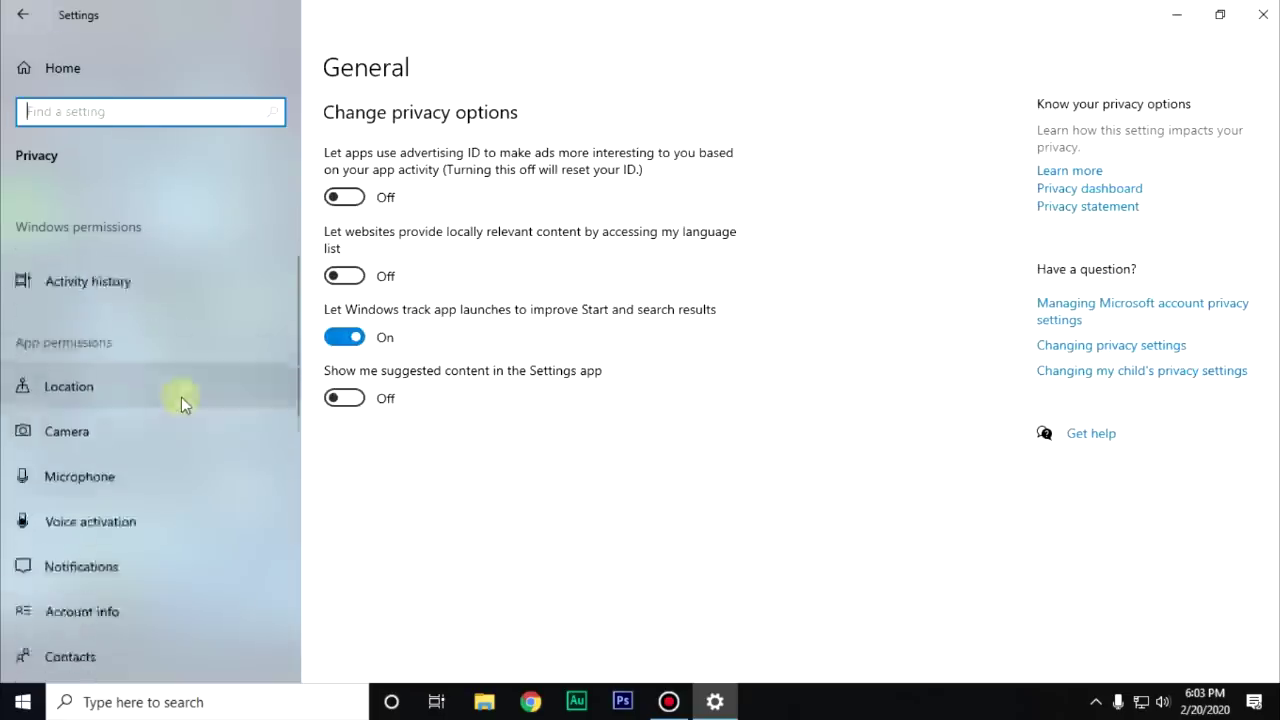
scroll(183, 432, "down", 5)
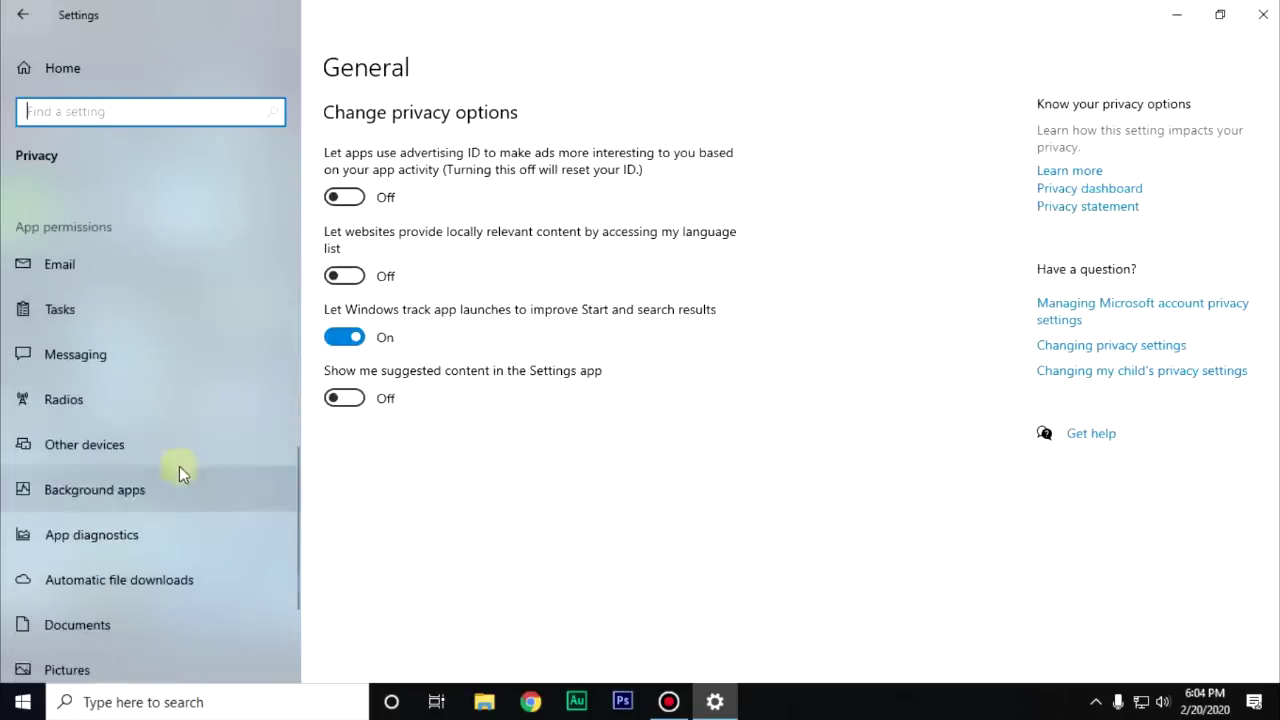
left_click(117, 497)
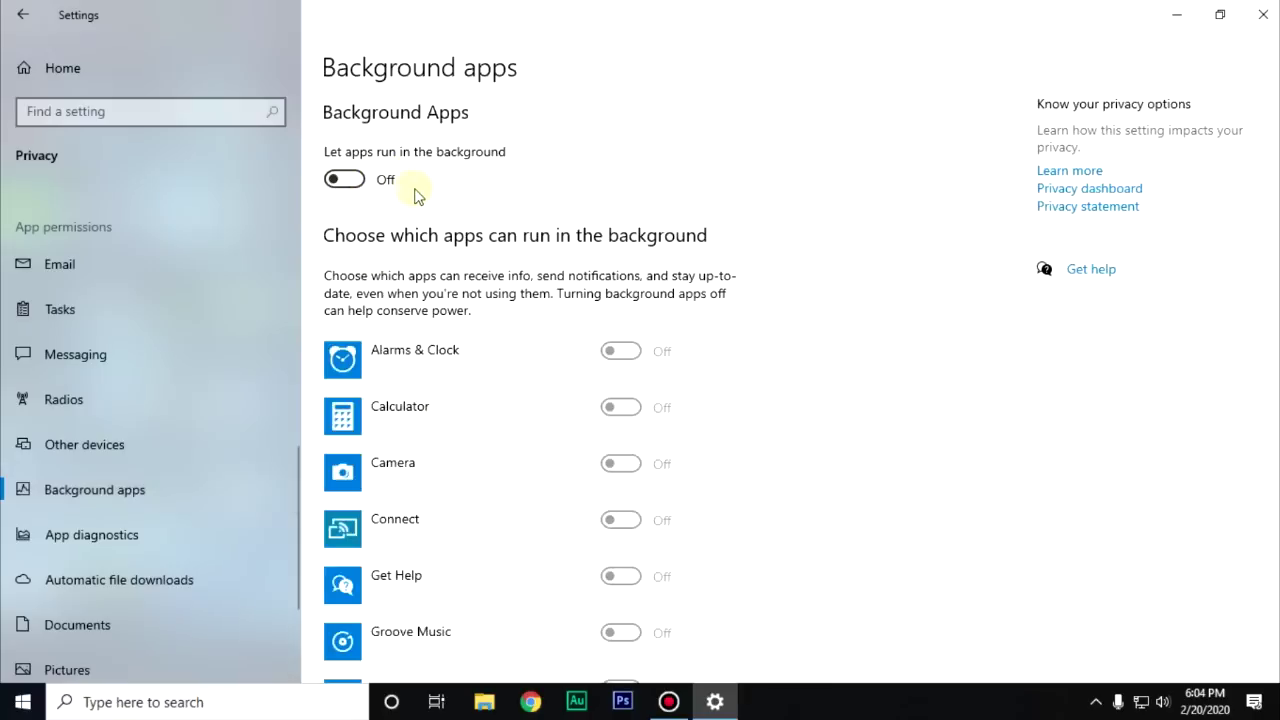
scroll(665, 505, "down", 1)
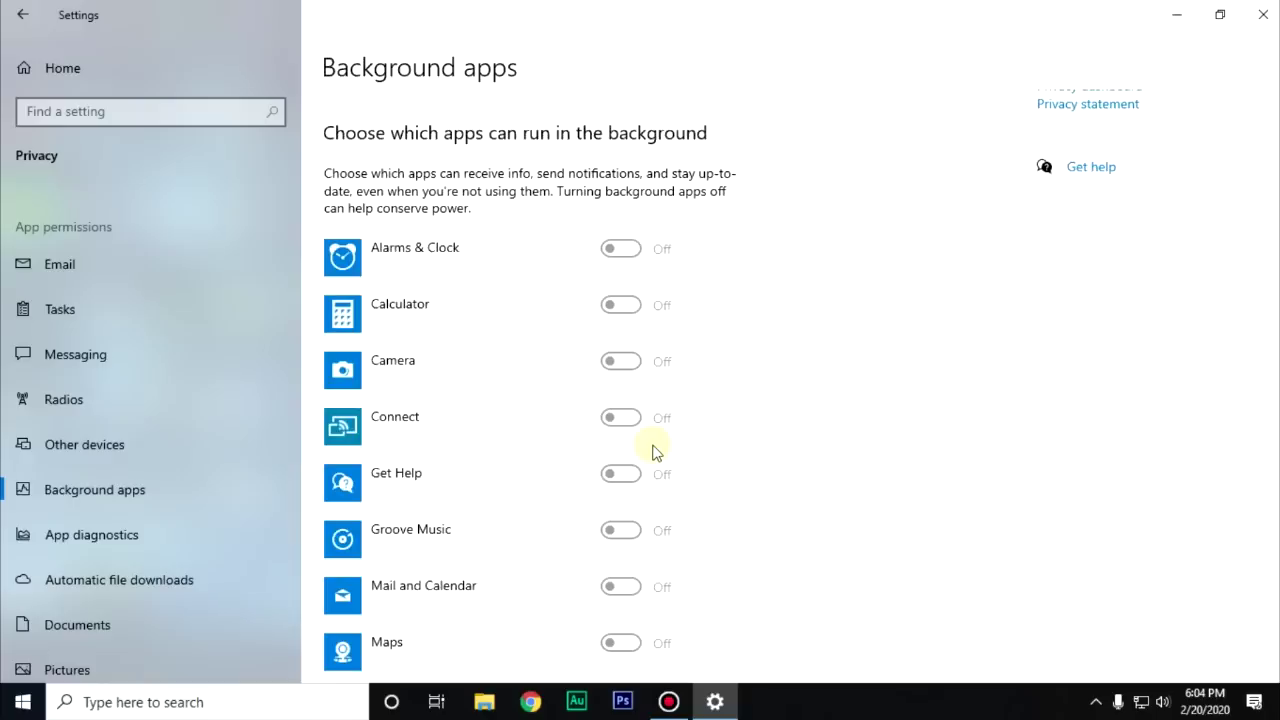
scroll(655, 450, "down", 3)
scroll(425, 310, "down", 2)
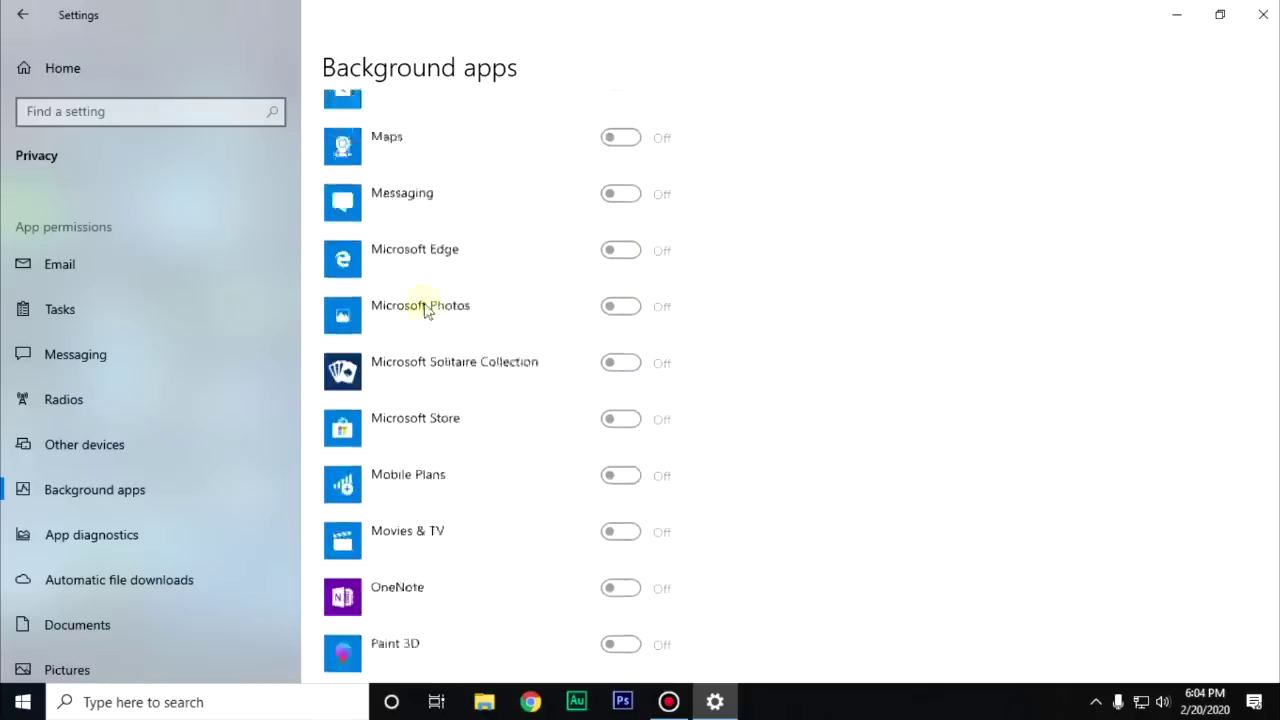
scroll(425, 310, "down", 1)
left_click(20, 15)
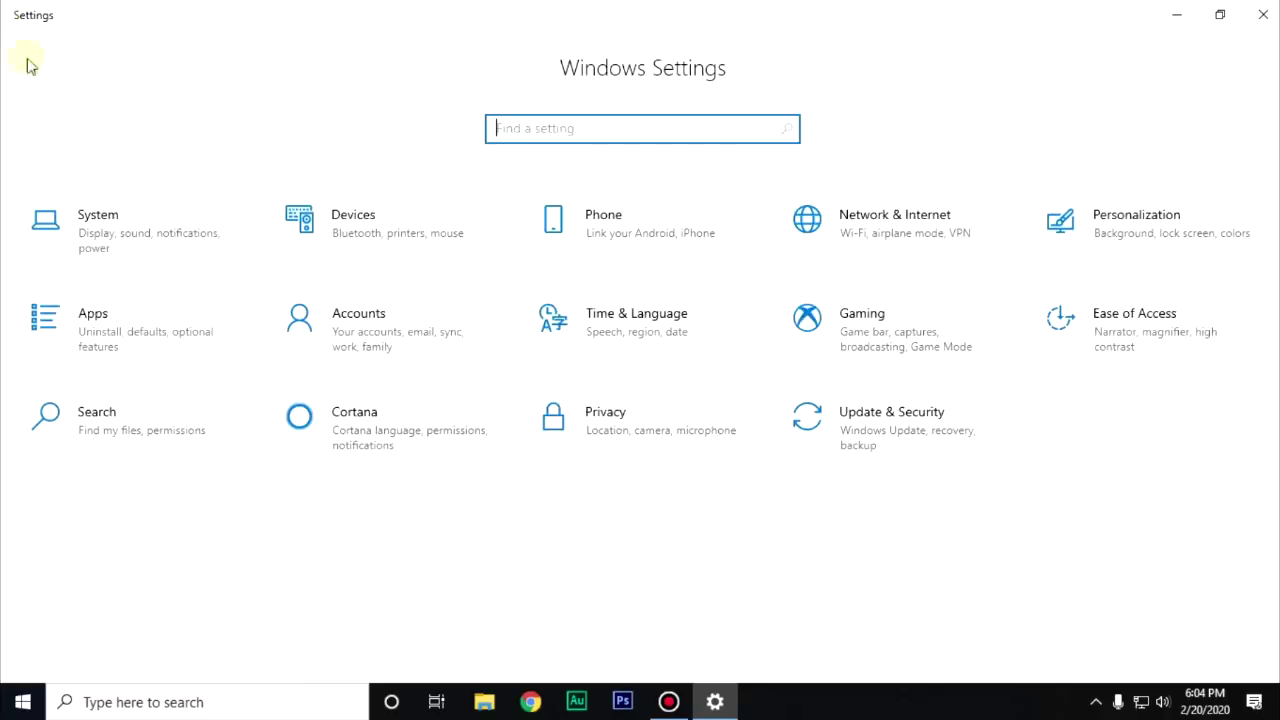
left_click(908, 343)
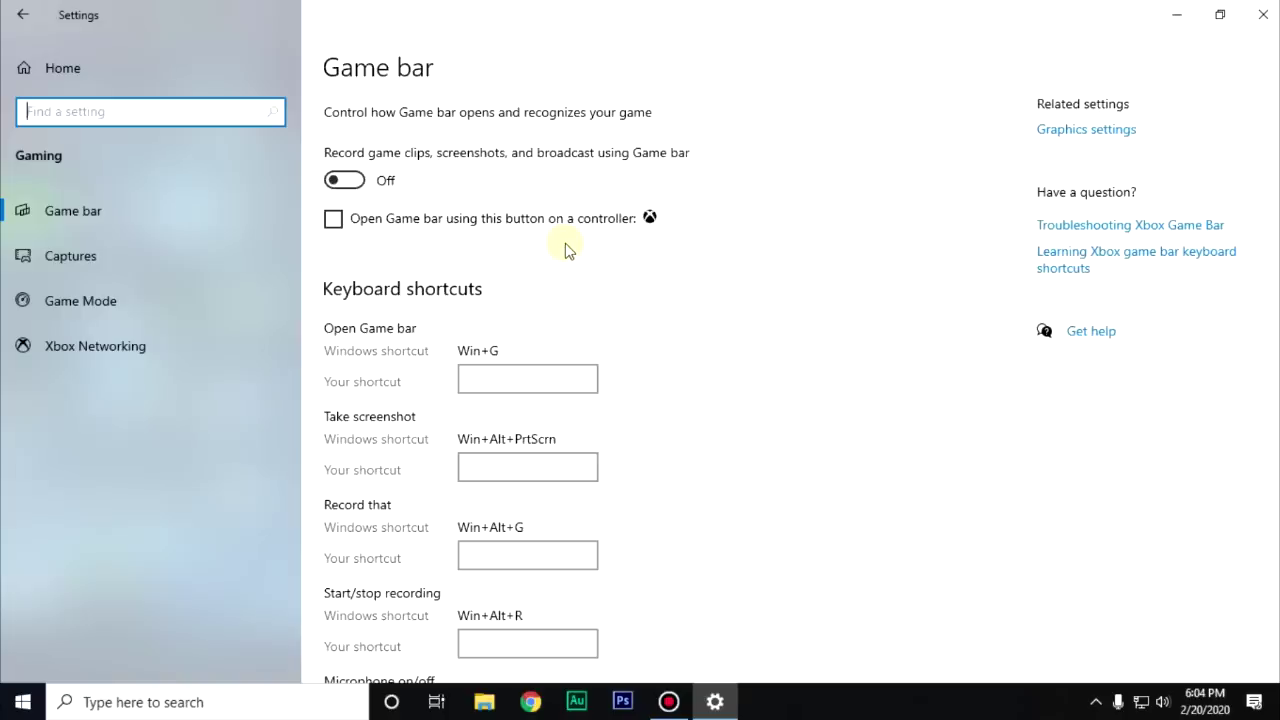
left_click(151, 312)
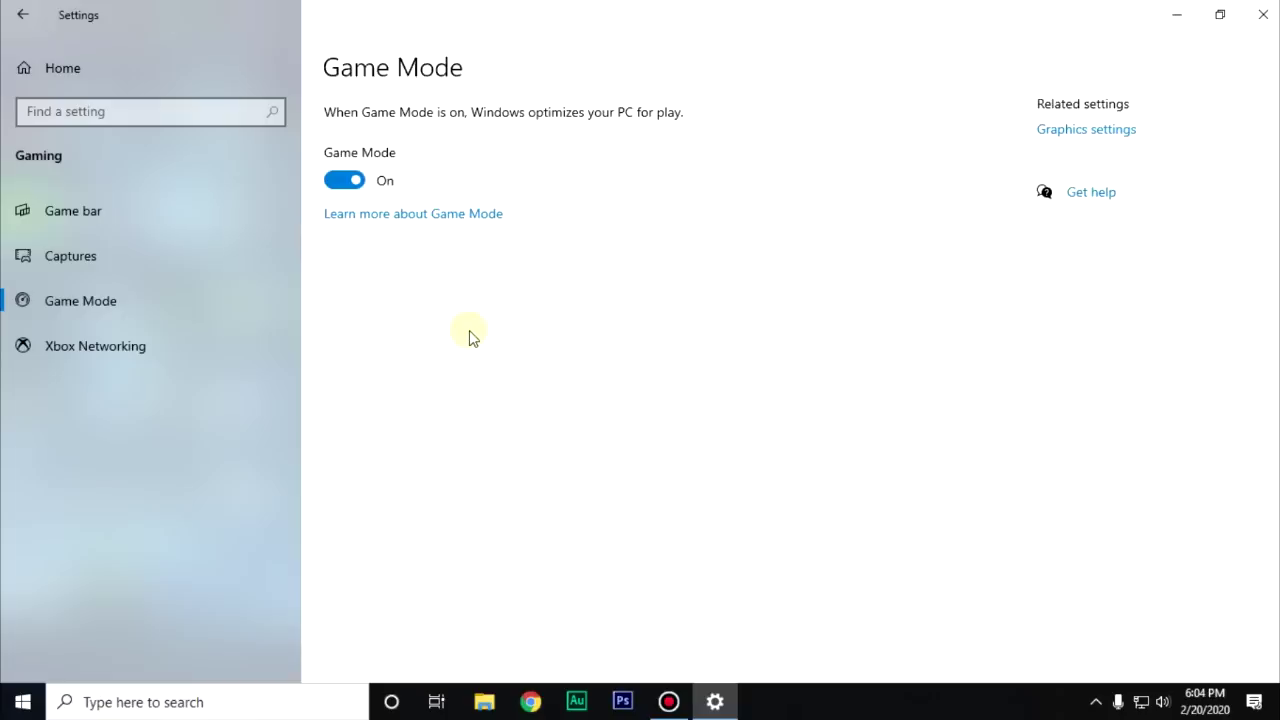
left_click(299, 705)
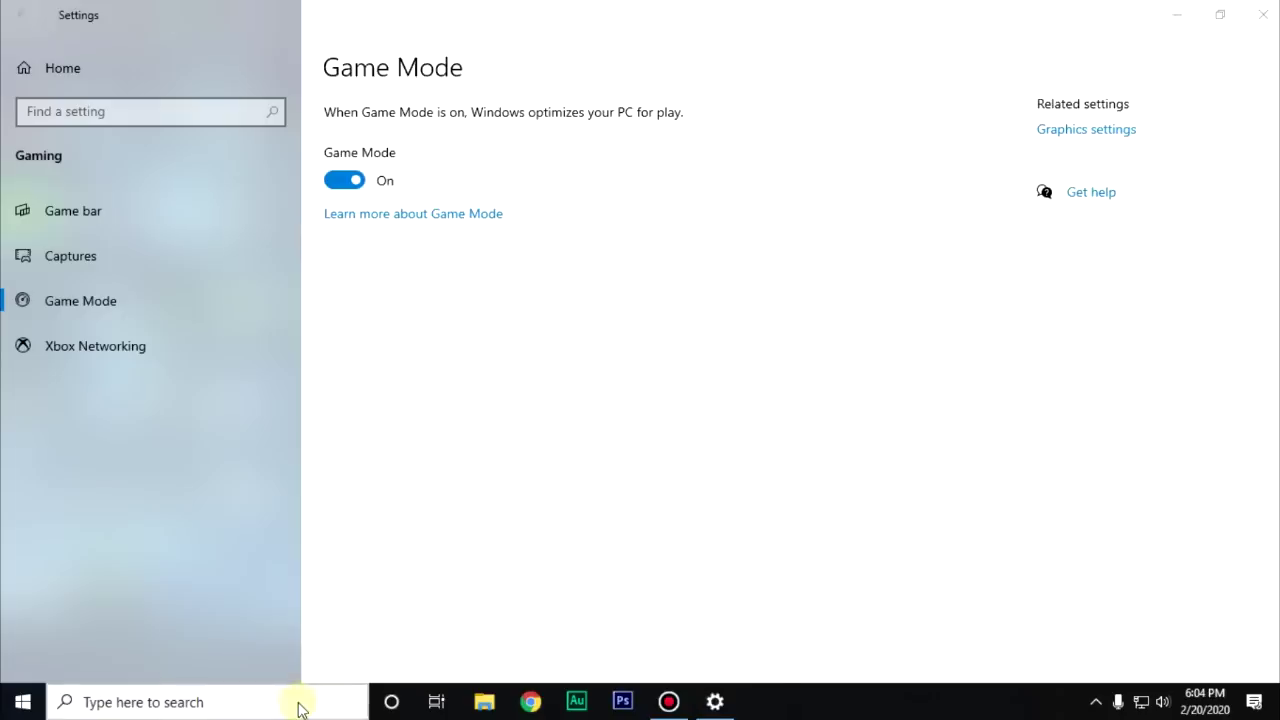
type("winver")
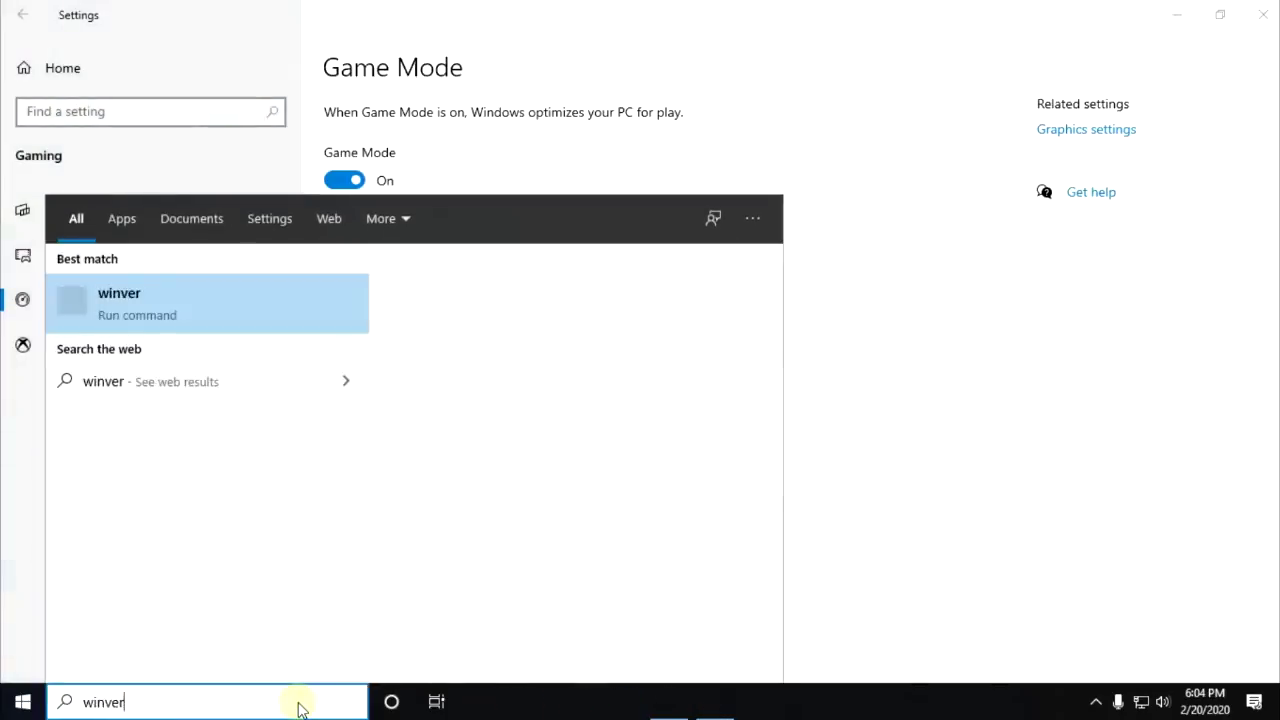
left_click(180, 312)
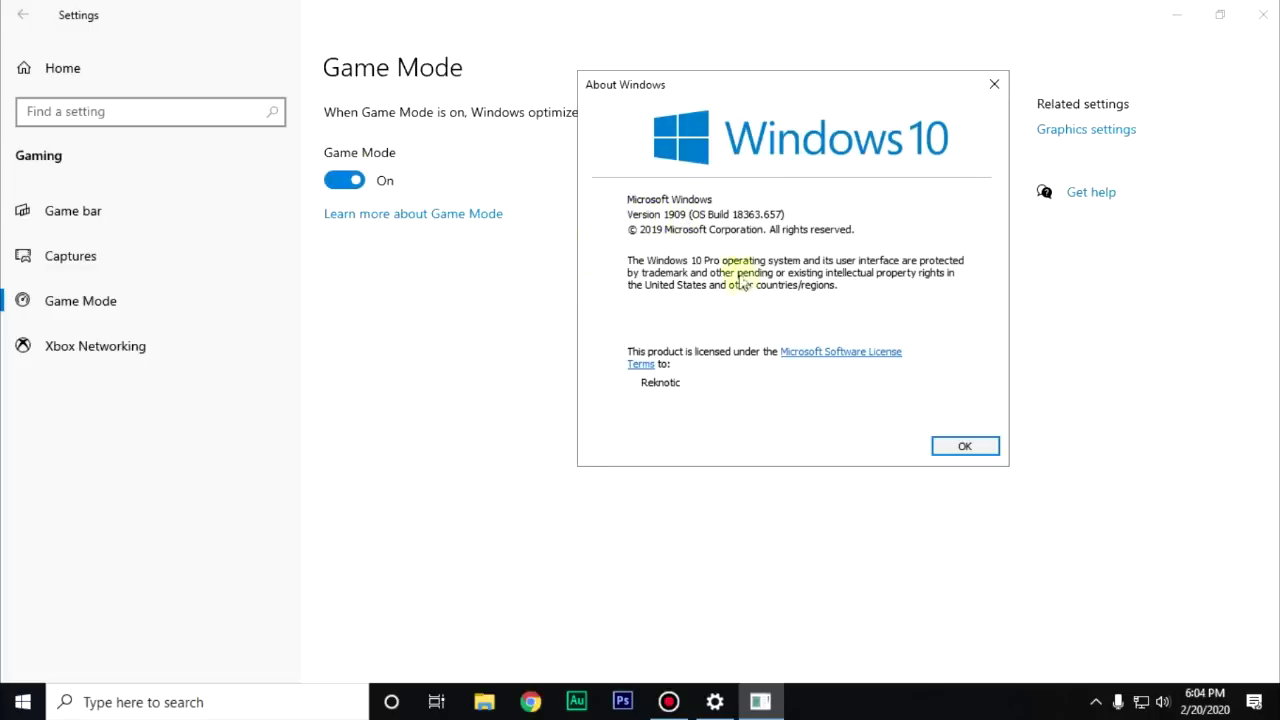
left_click(993, 85)
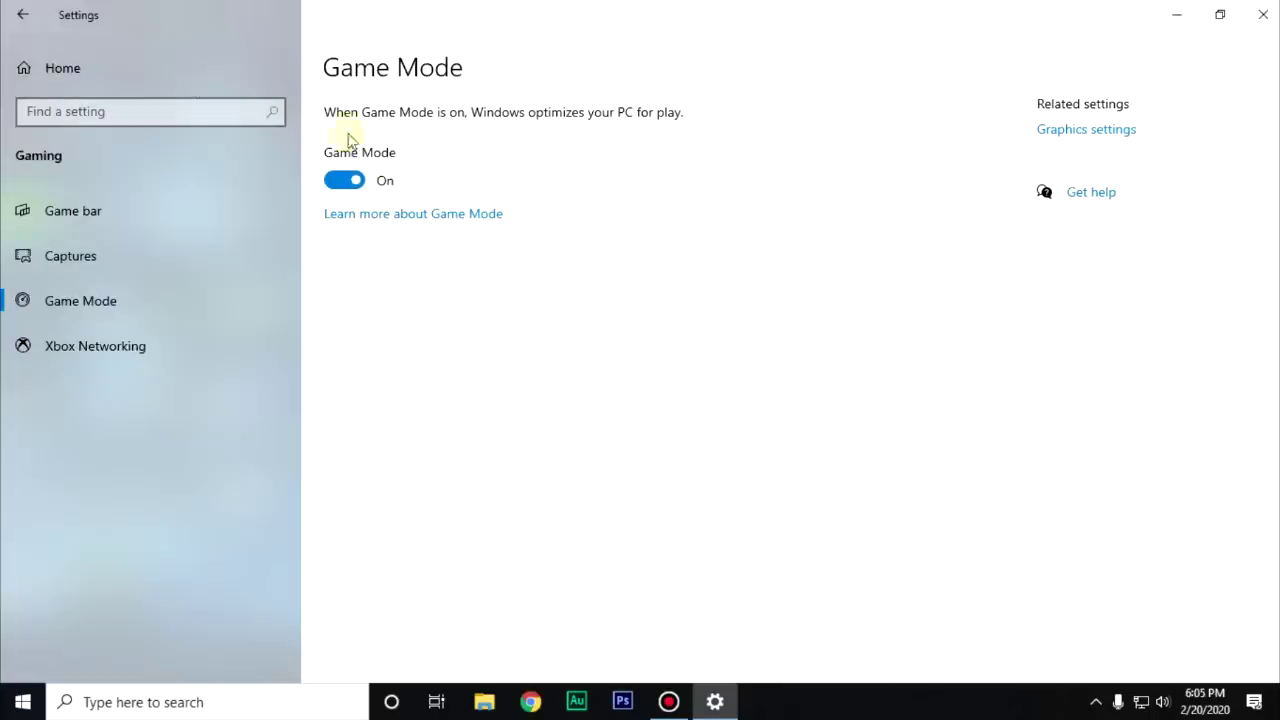
Open Graphics settings with Classic app as the app type
left_click(30, 12)
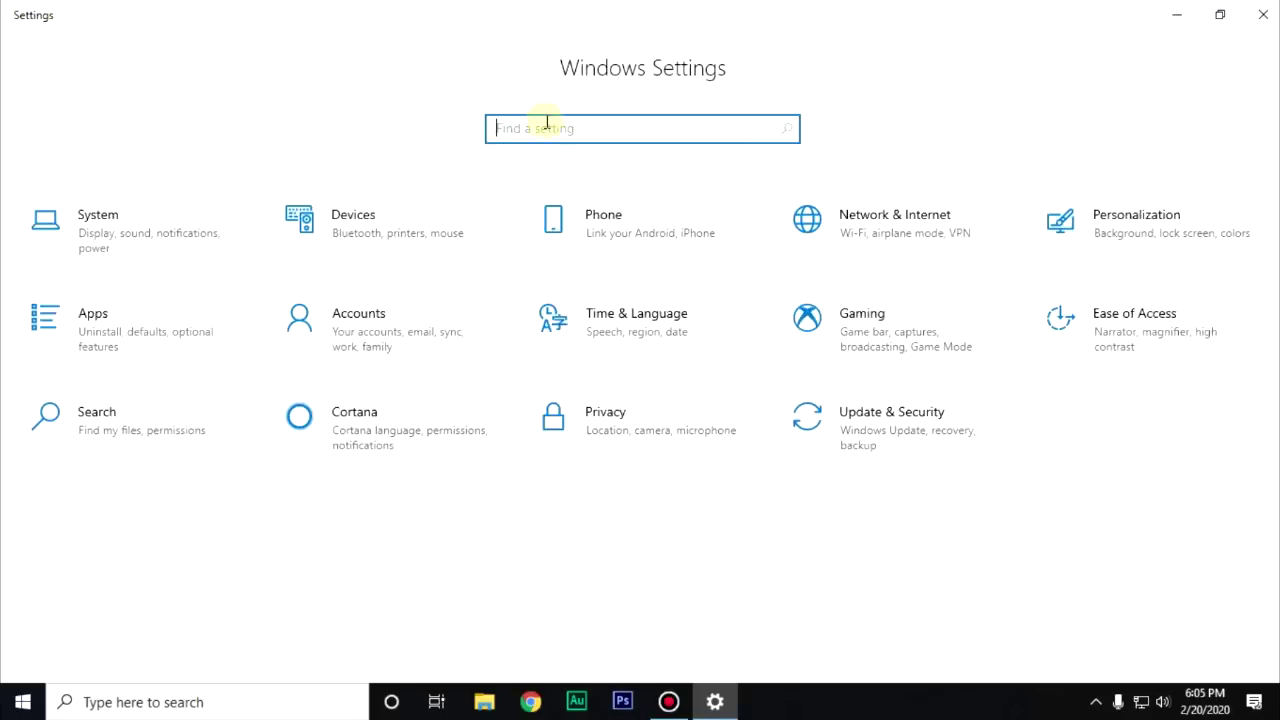
type("graphics")
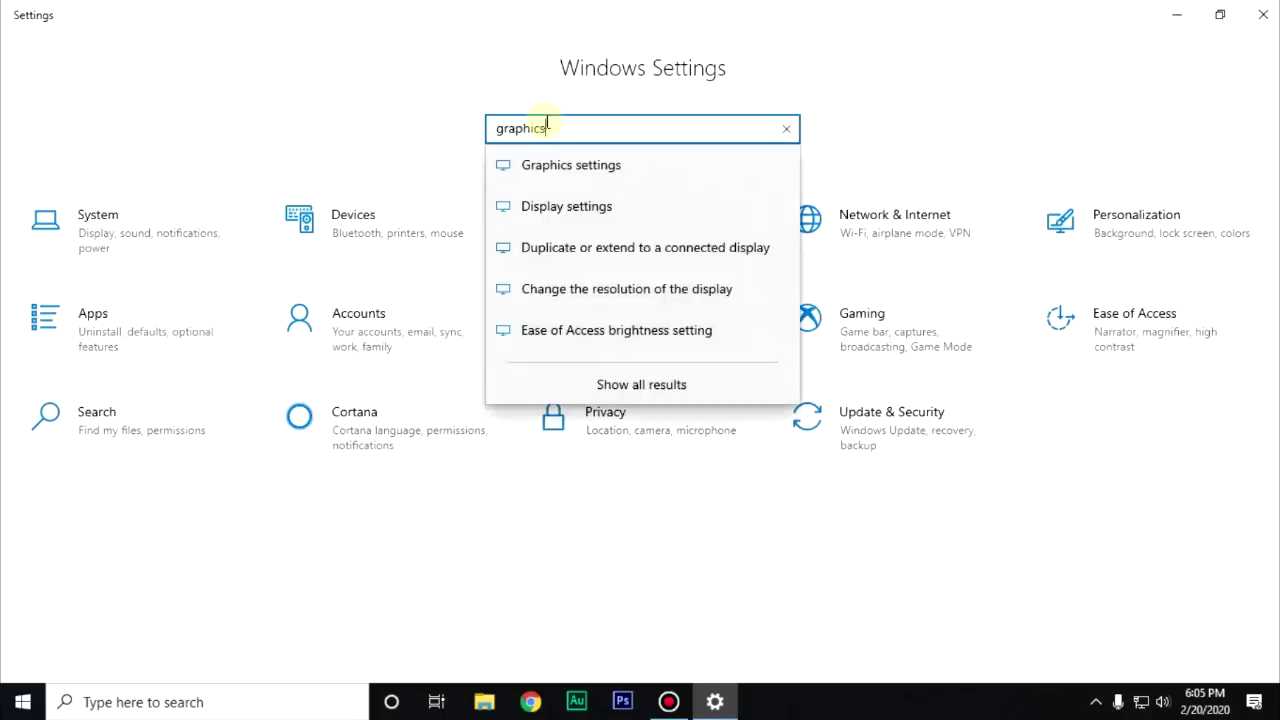
left_click(670, 165)
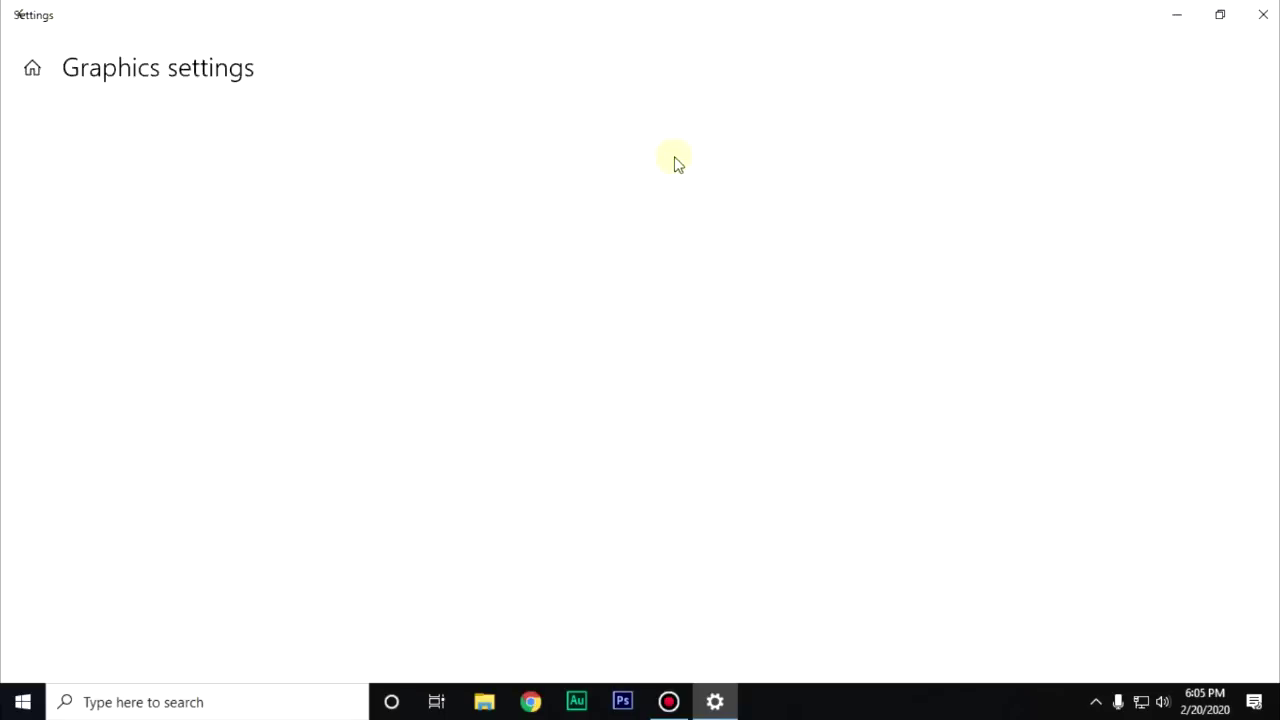
left_click(80, 280)
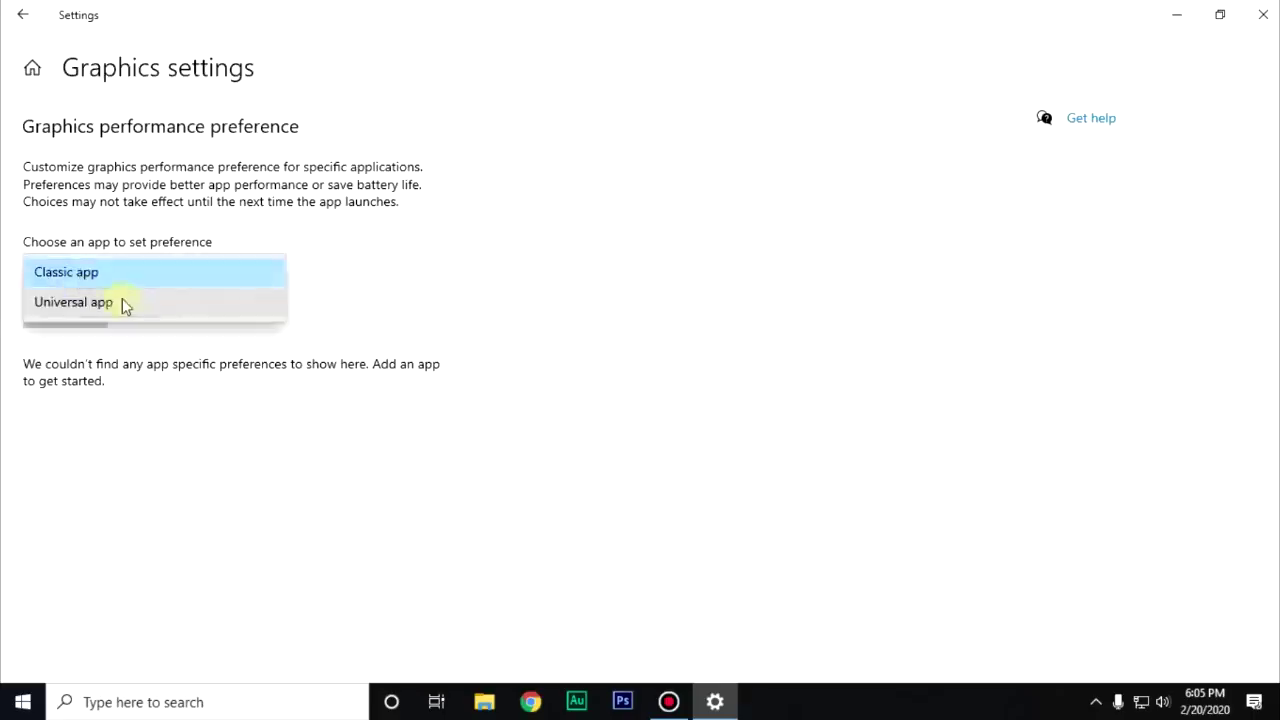
left_click(86, 276)
Browse to E:\Fortnite\FortniteGame\Binaries\Win64 and select FortniteClient-Win64-Shipping.exe
left_click(72, 318)
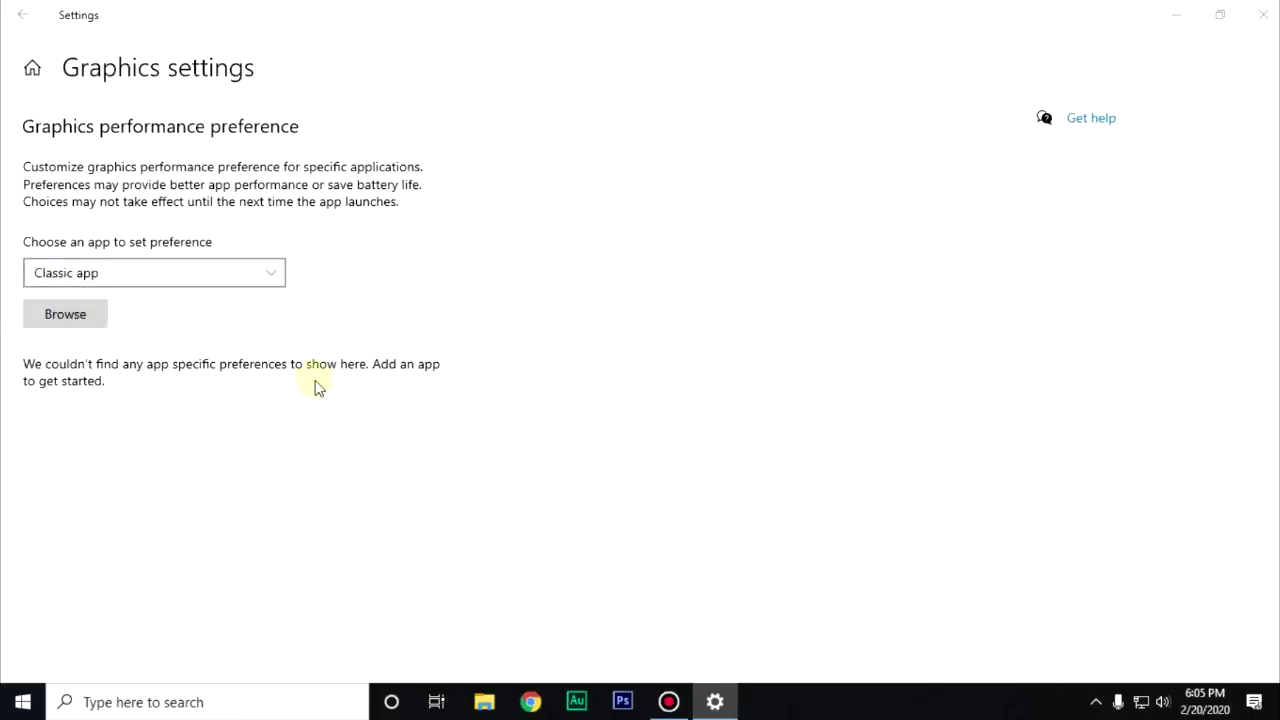
left_click_drag(283, 17, 498, 50)
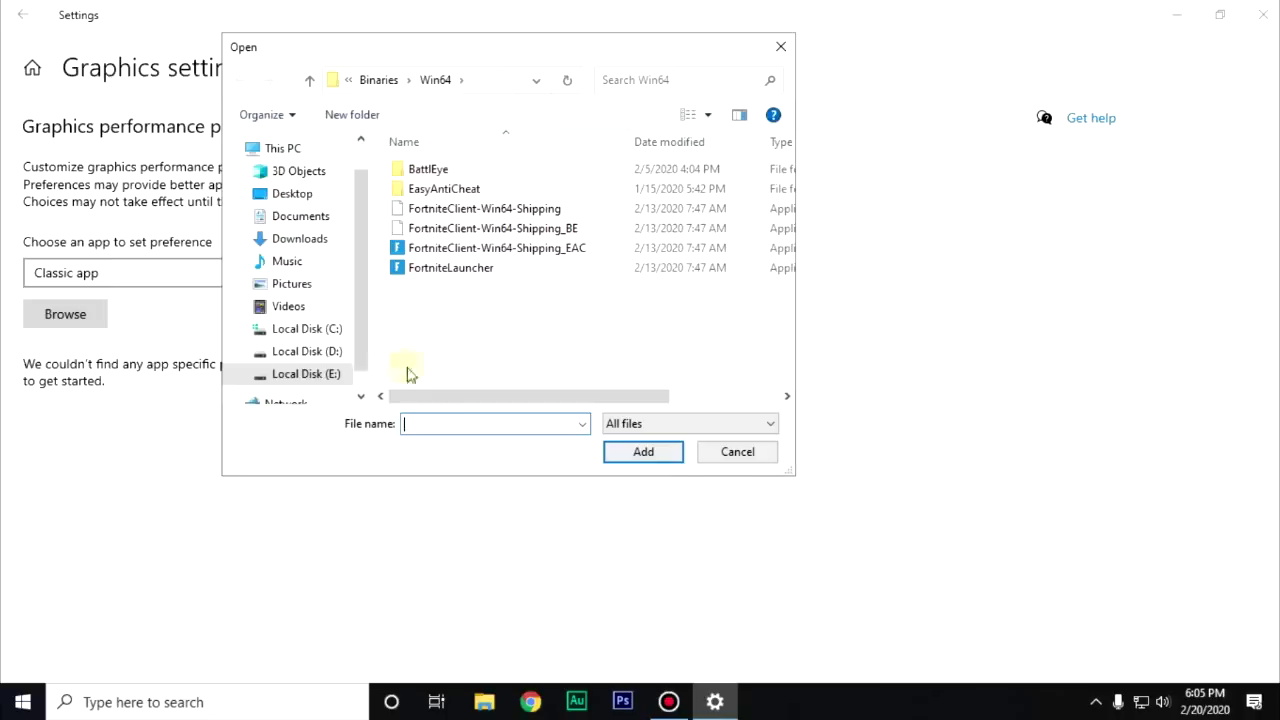
left_click(336, 373)
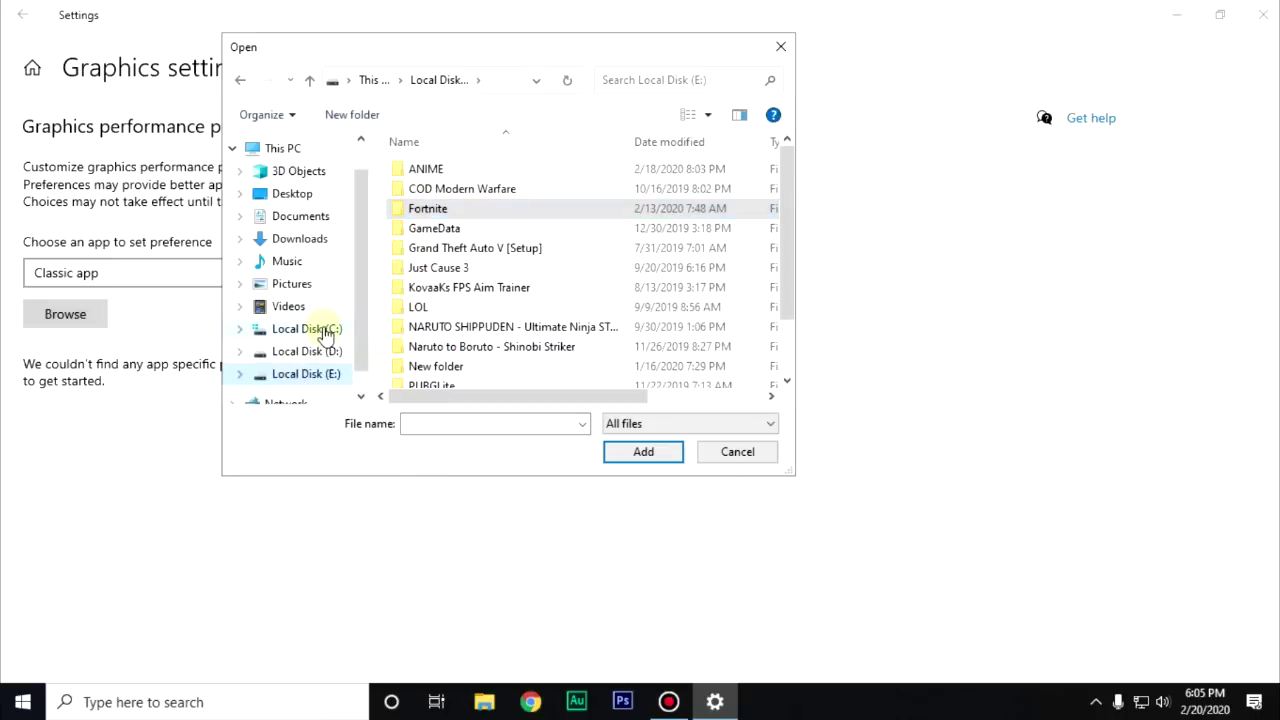
left_click(322, 330)
left_click(452, 249)
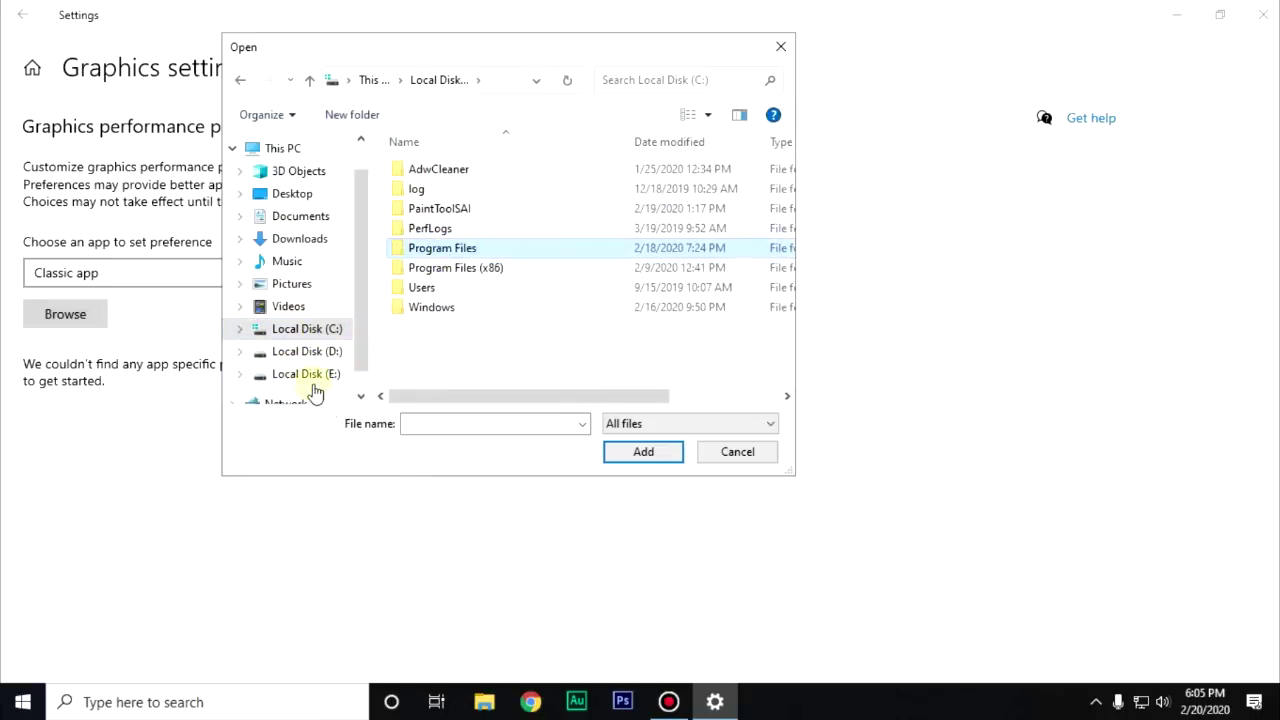
left_click(318, 375)
double_click(442, 208)
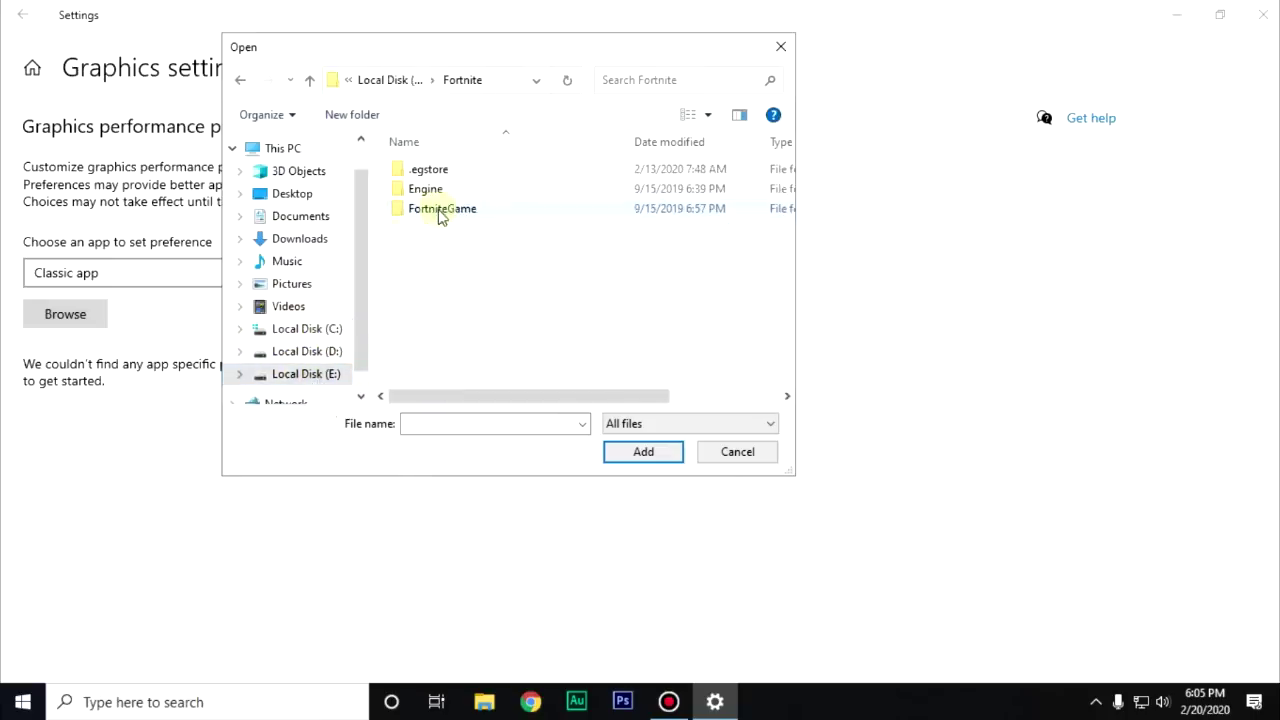
double_click(483, 214)
left_click(435, 172)
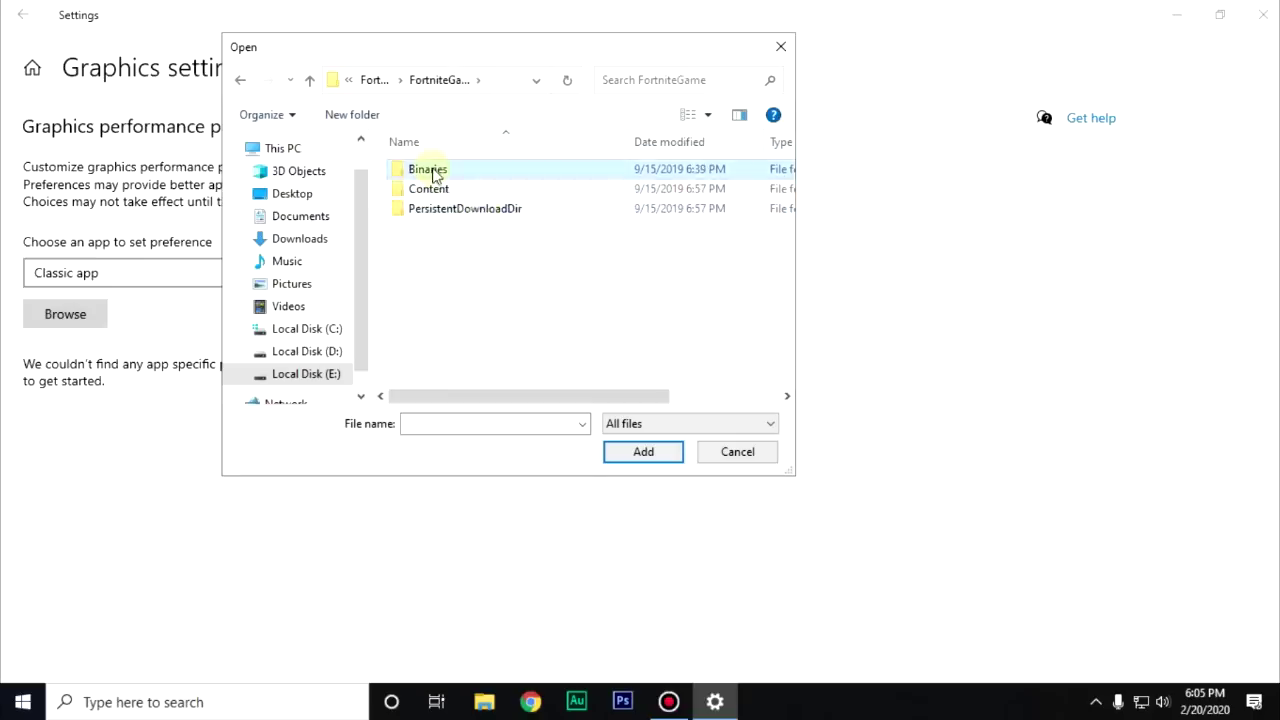
double_click(433, 172)
double_click(443, 191)
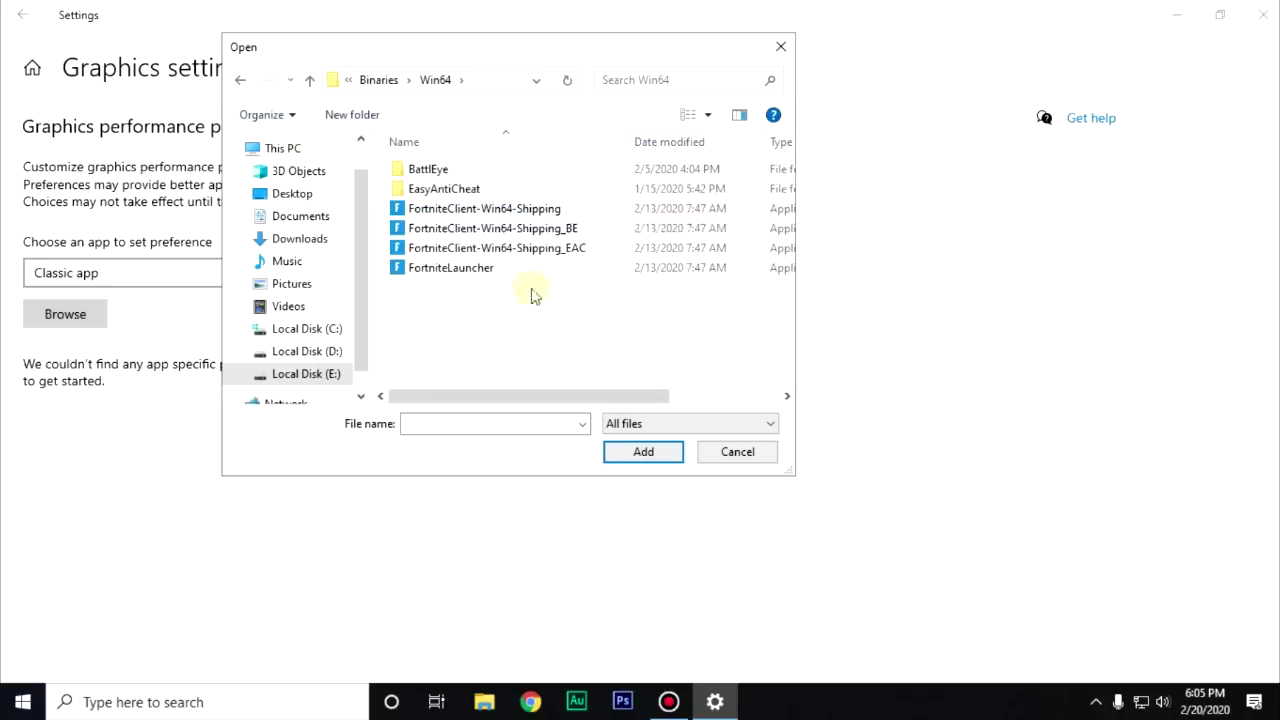
left_click(518, 208)
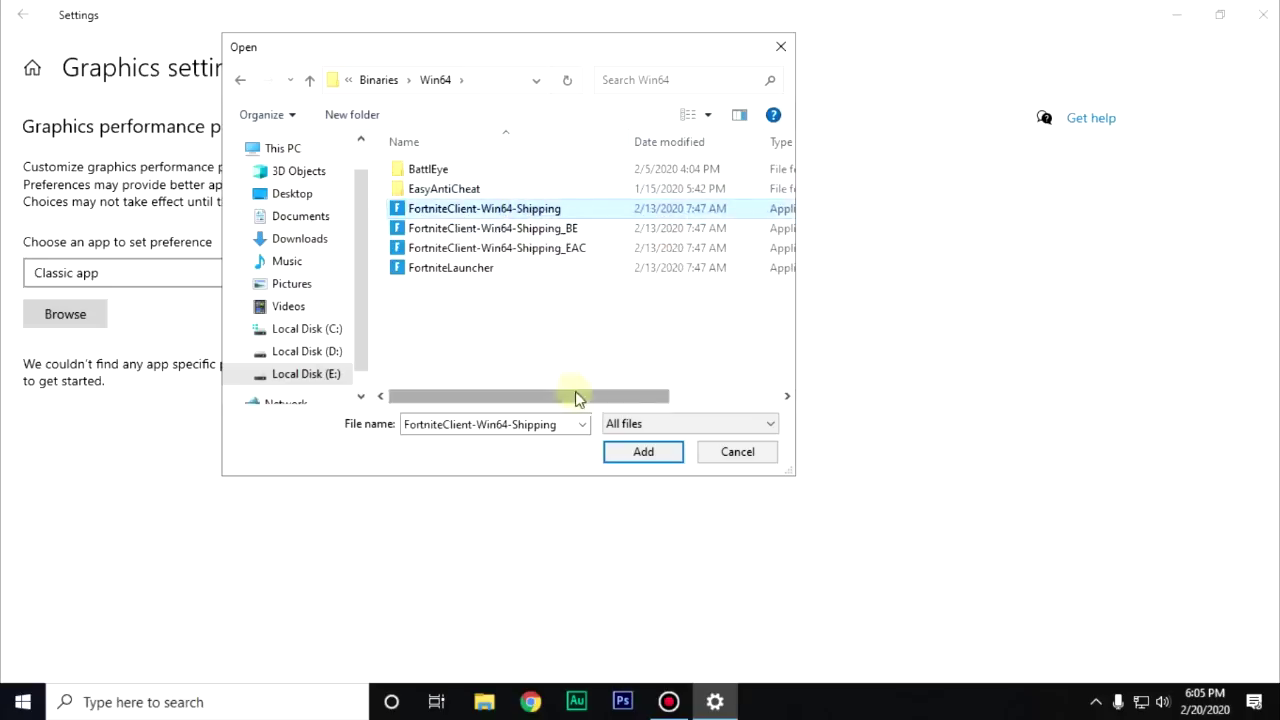
mouse_move(577, 398)
left_mouse_down()
mouse_move(686, 398)
mouse_move(593, 398)
left_mouse_up()
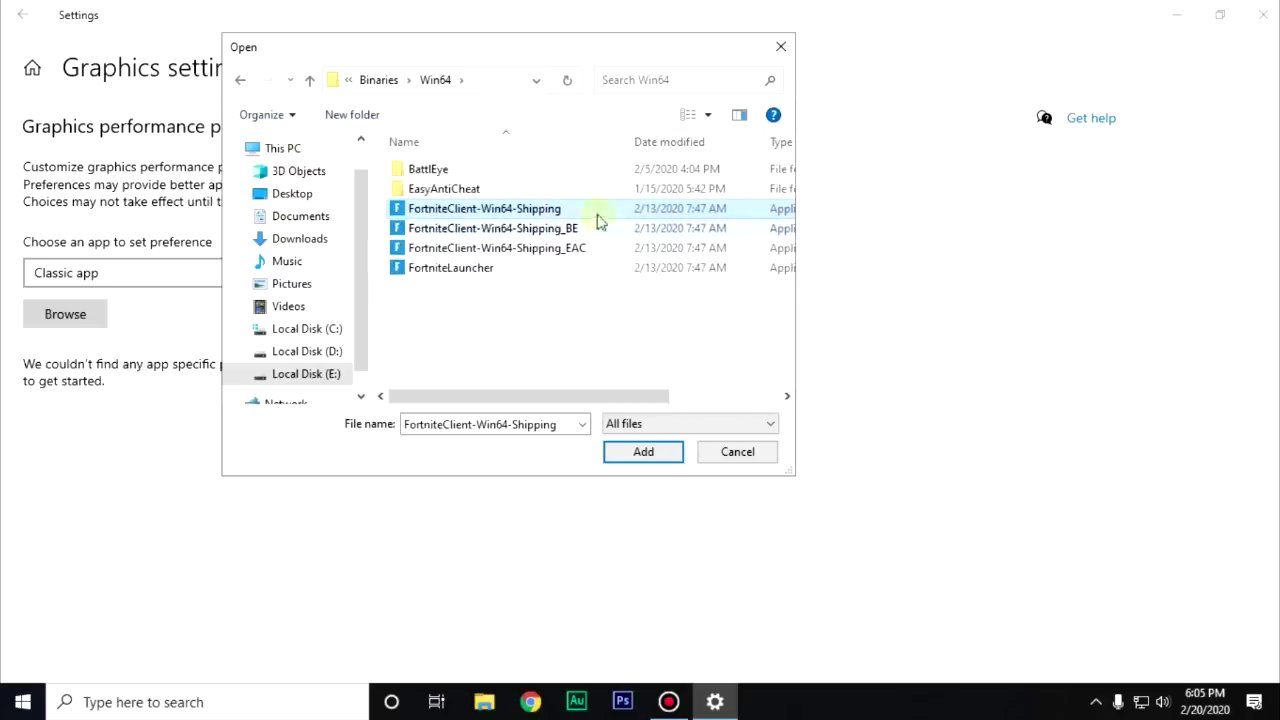
Add the Fortnite client with a High performance graphics preference and close Settings
left_click(645, 453)
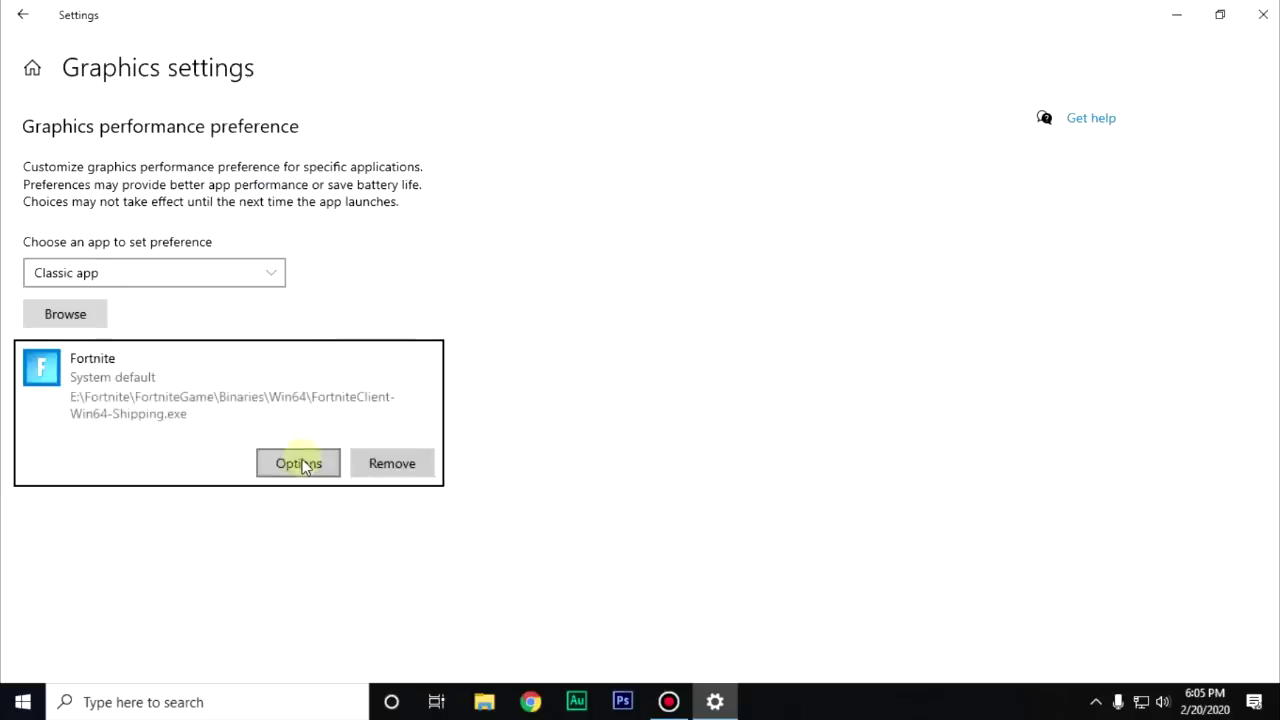
left_click(299, 463)
left_click(543, 405)
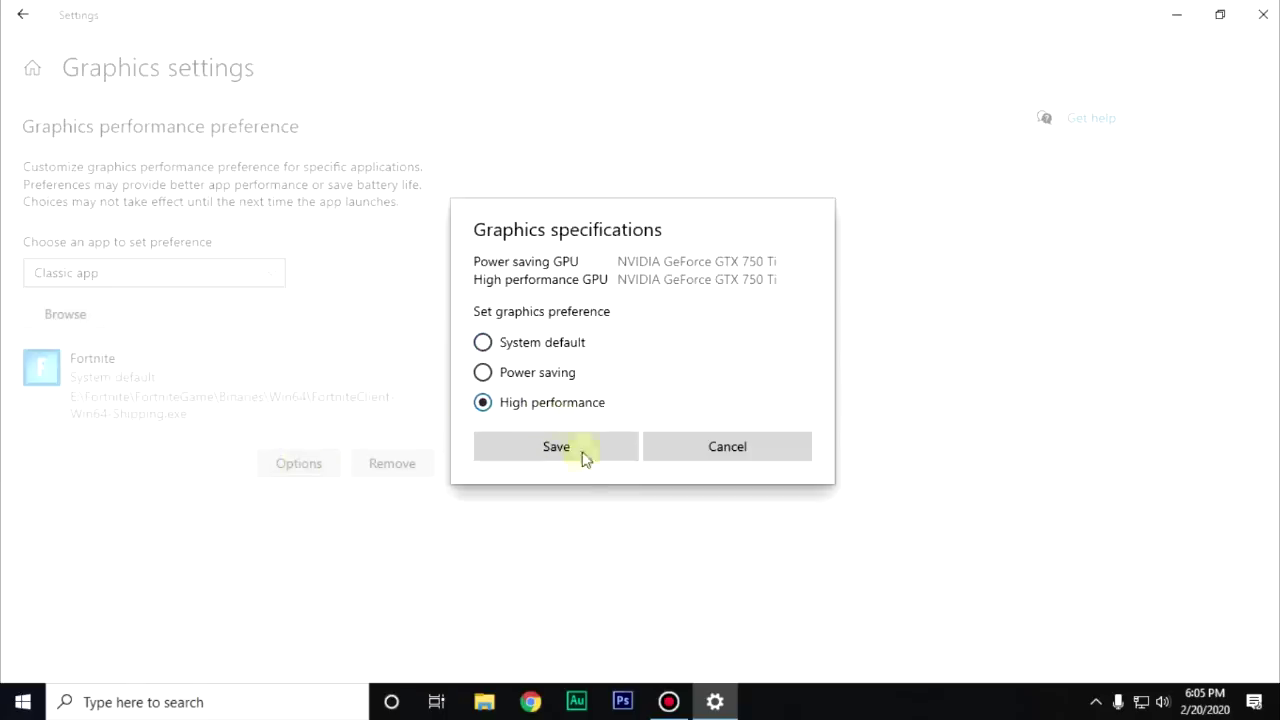
left_click(547, 452)
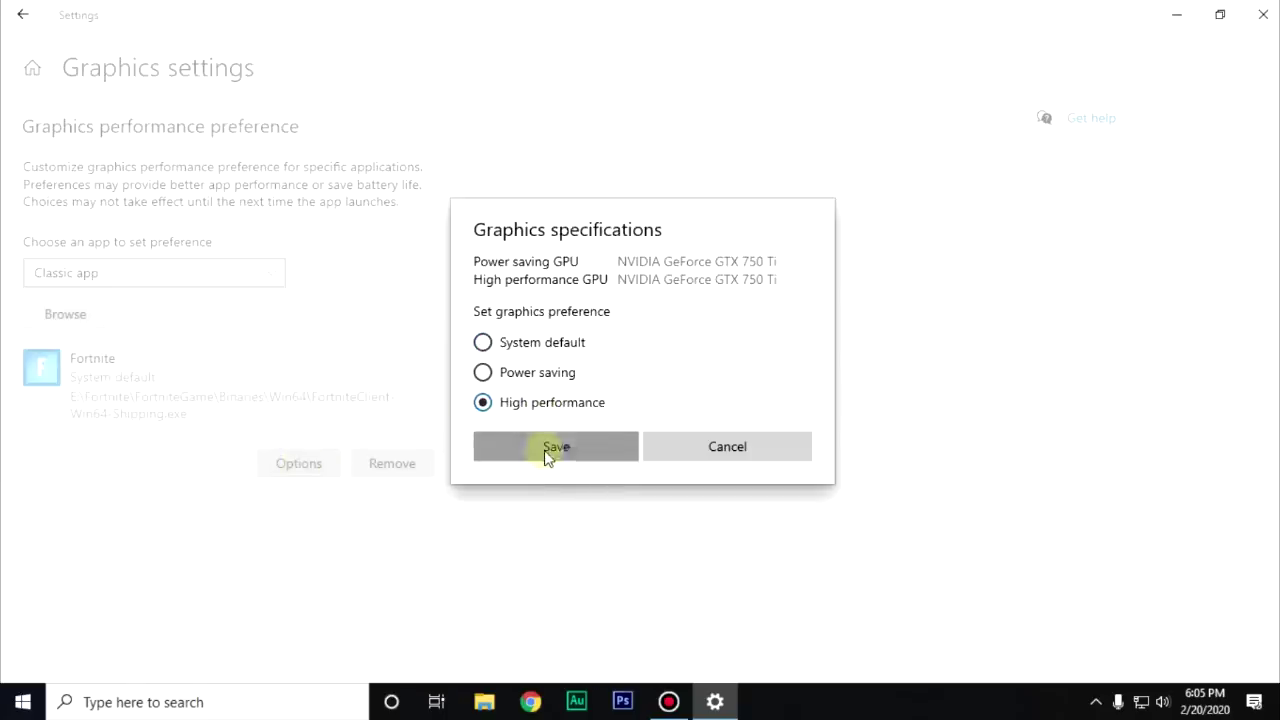
left_click(1274, 9)
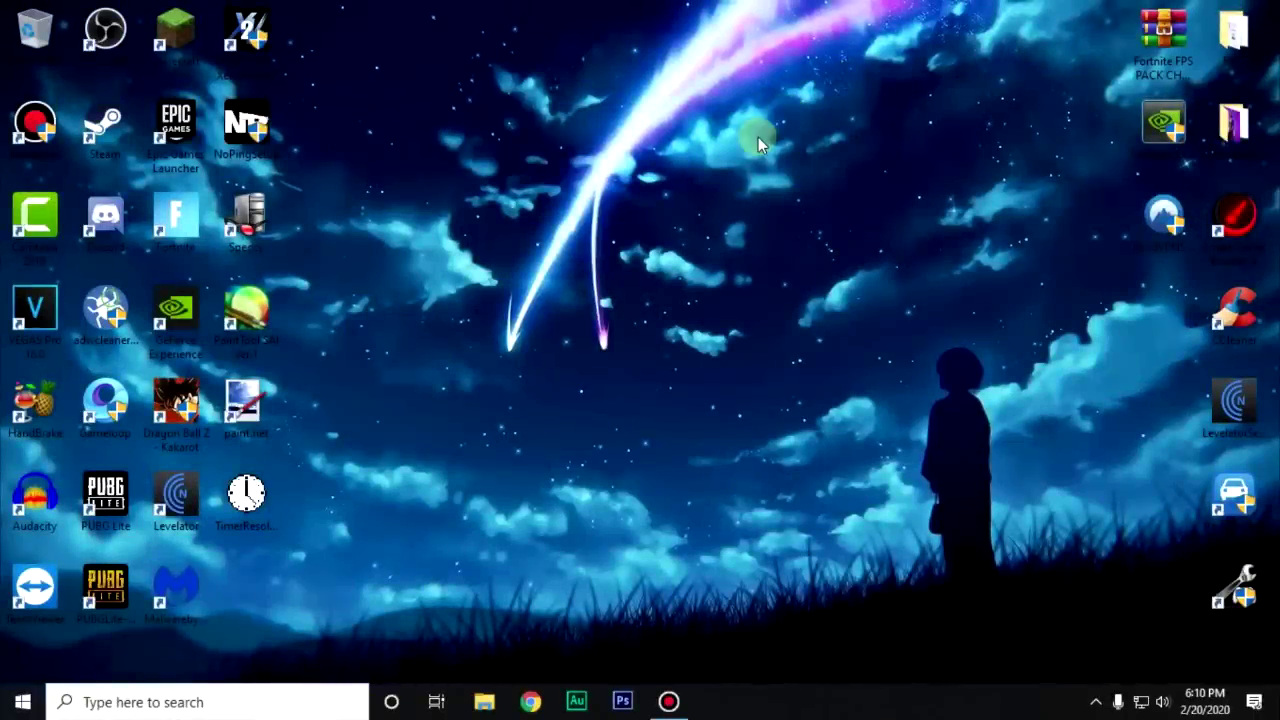
Browse to E:\Fortnite\FortniteGame\Binaries\Win64 and select FortniteClient-Win64-Shipping
double_click(38, 38)
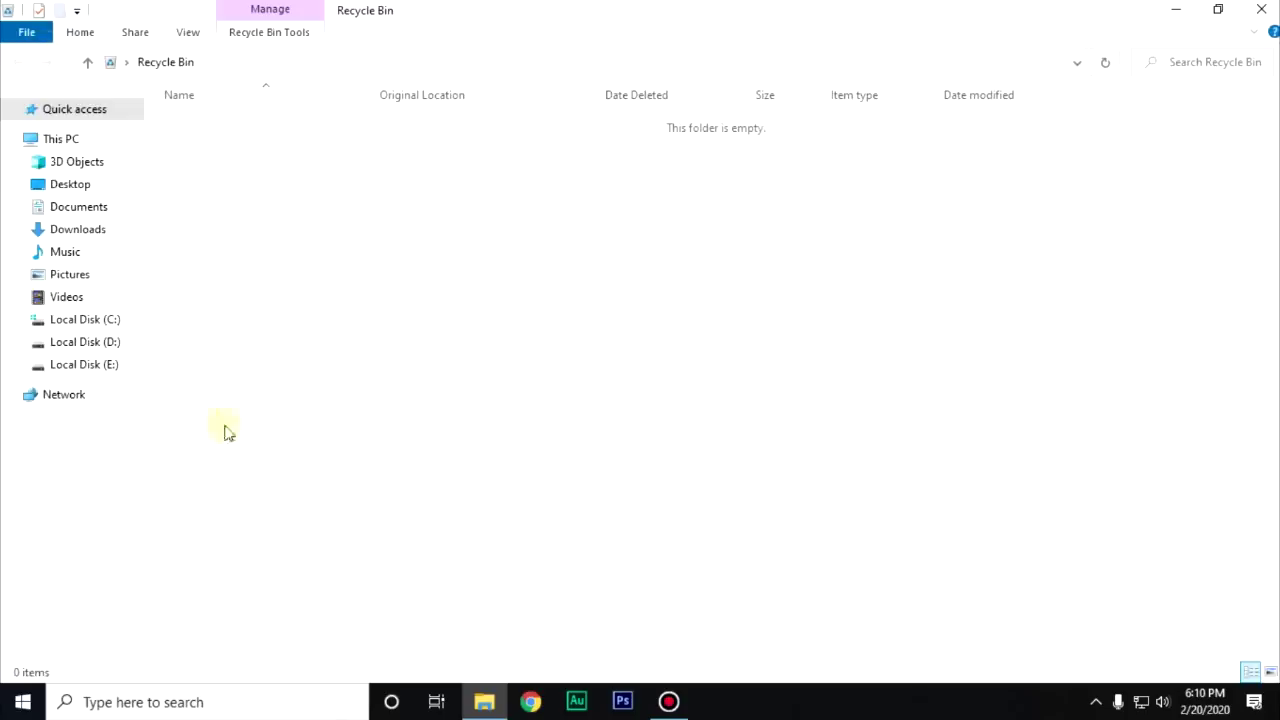
left_click(110, 325)
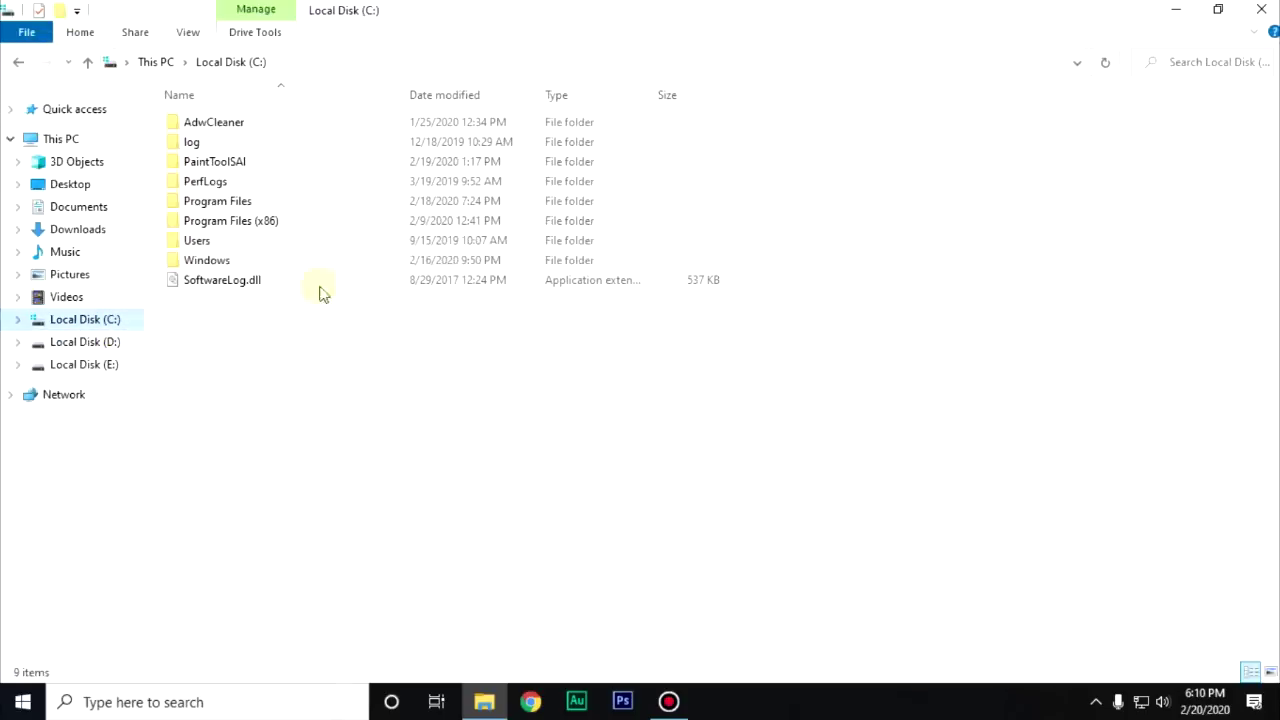
left_click(86, 366)
left_click(211, 168)
double_click(212, 168)
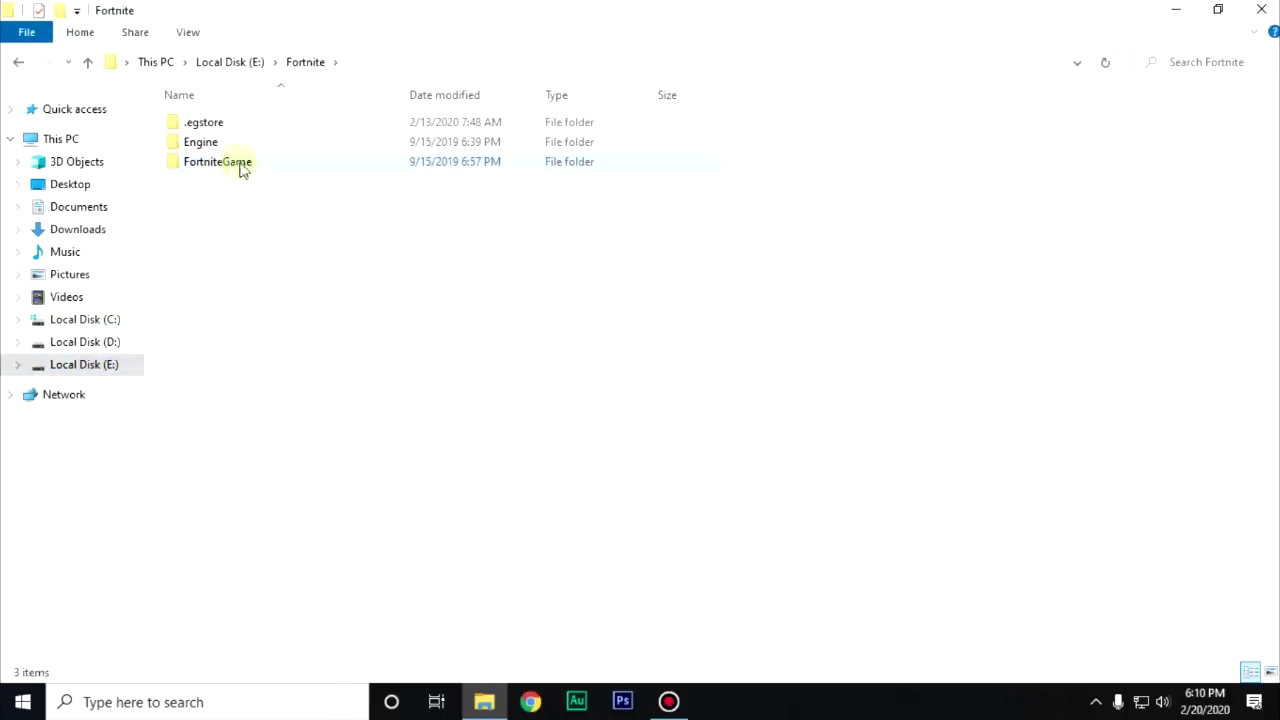
double_click(274, 164)
double_click(245, 124)
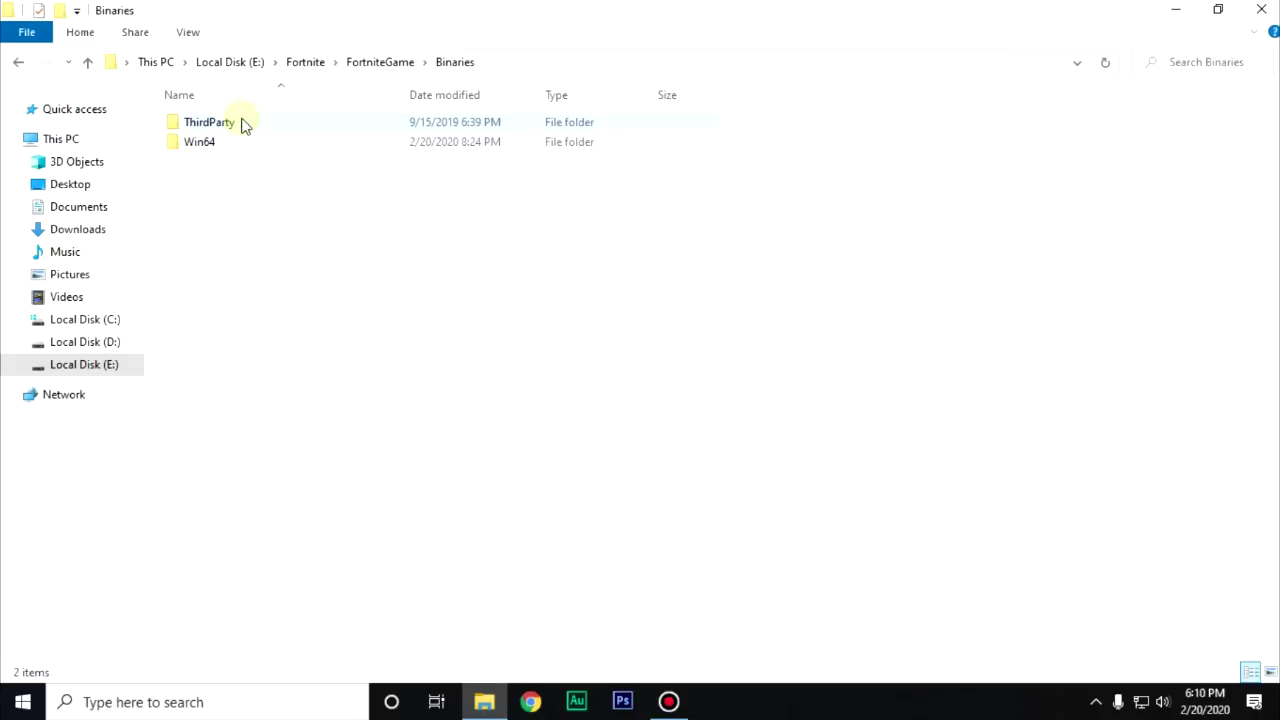
double_click(250, 142)
scroll(377, 378, "down", 13)
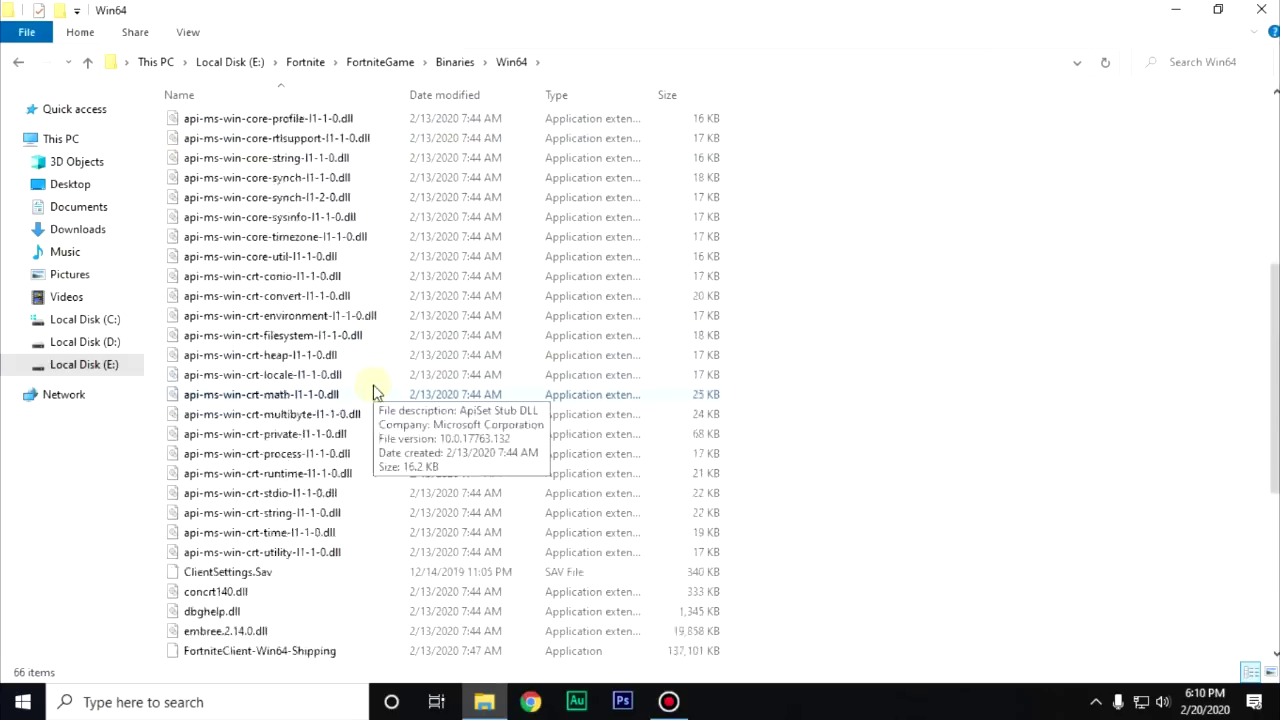
left_click(280, 296)
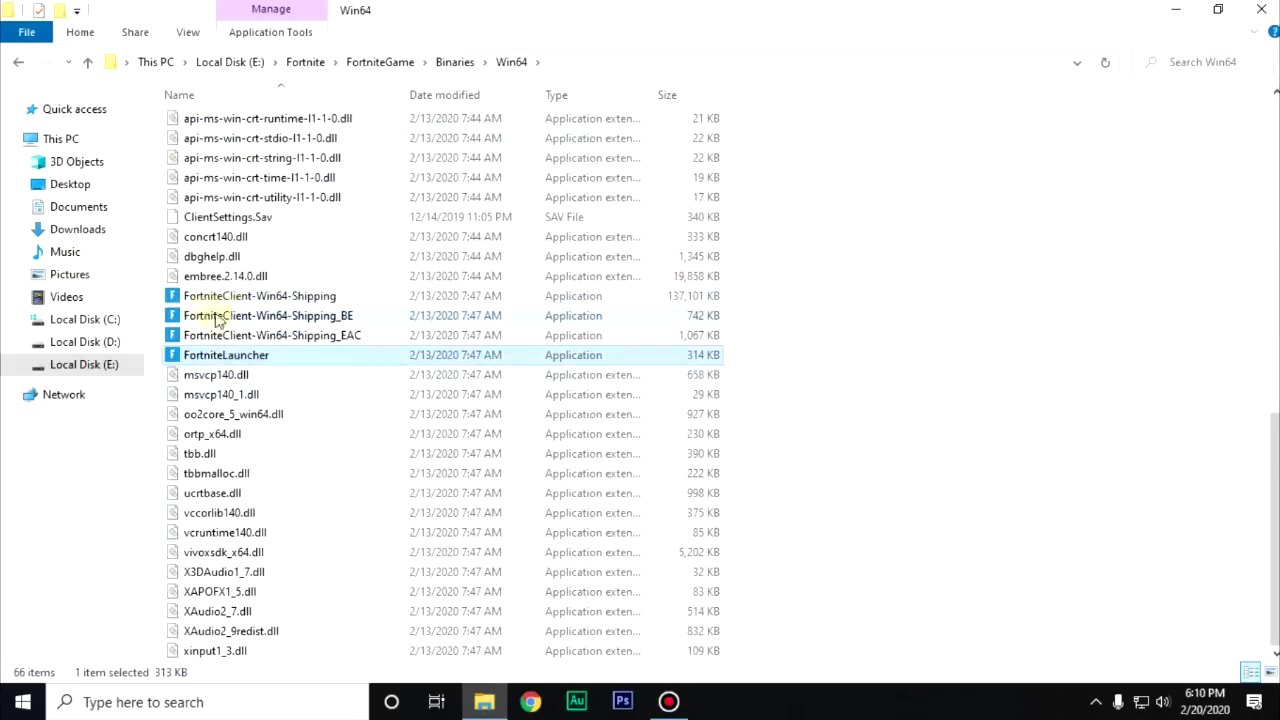
For FortniteClient-Win64-Shipping, disable fullscreen optimizations and override high DPI scaling by Application
right_click(364, 297)
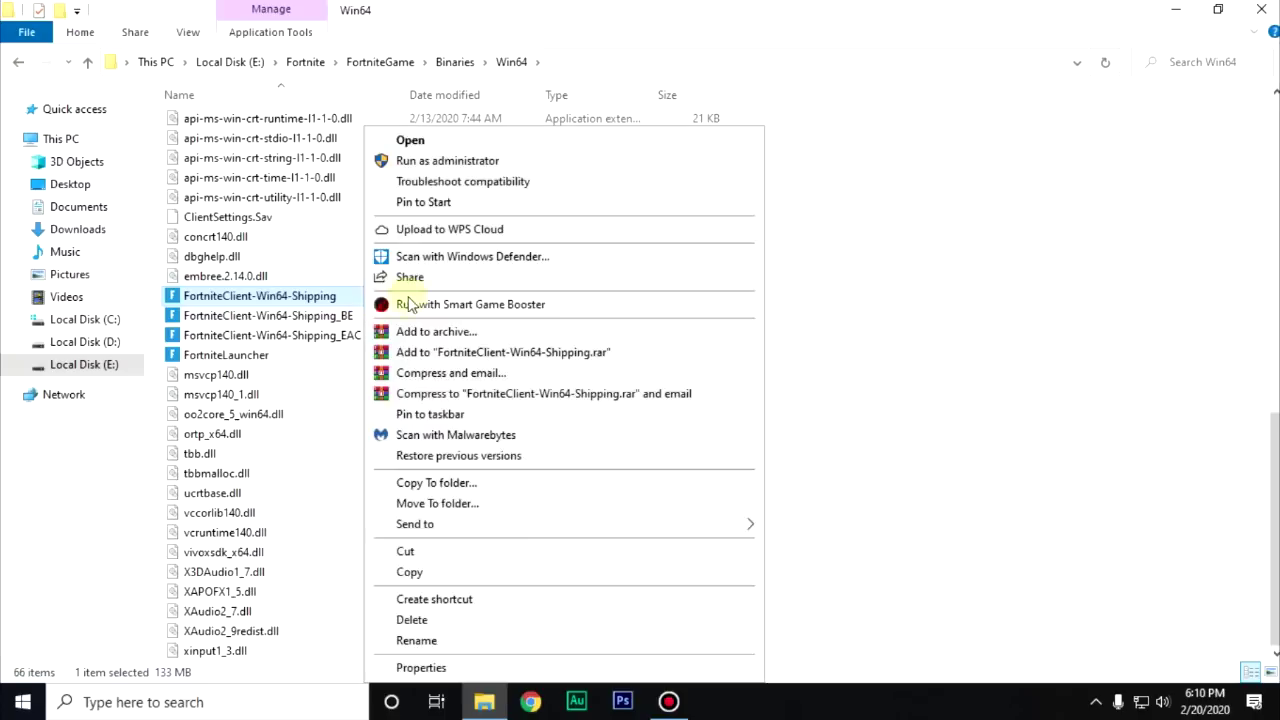
left_click(421, 667)
left_click(538, 242)
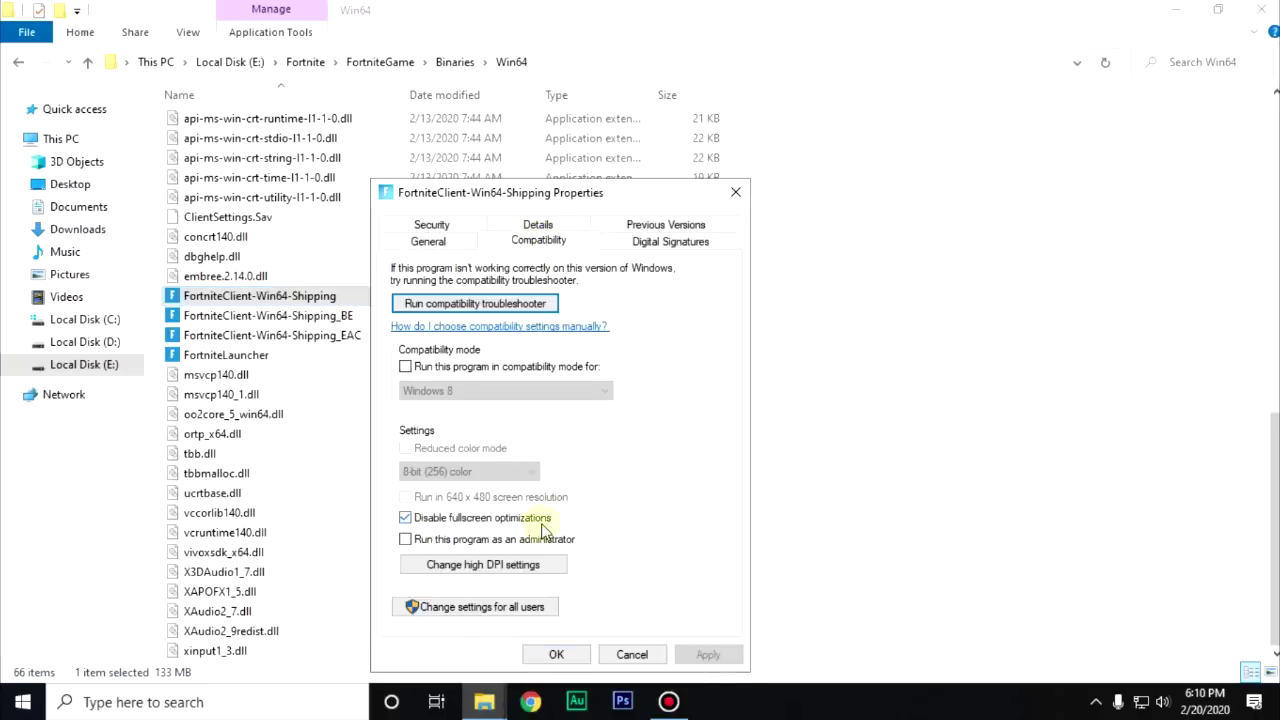
double_click(409, 527)
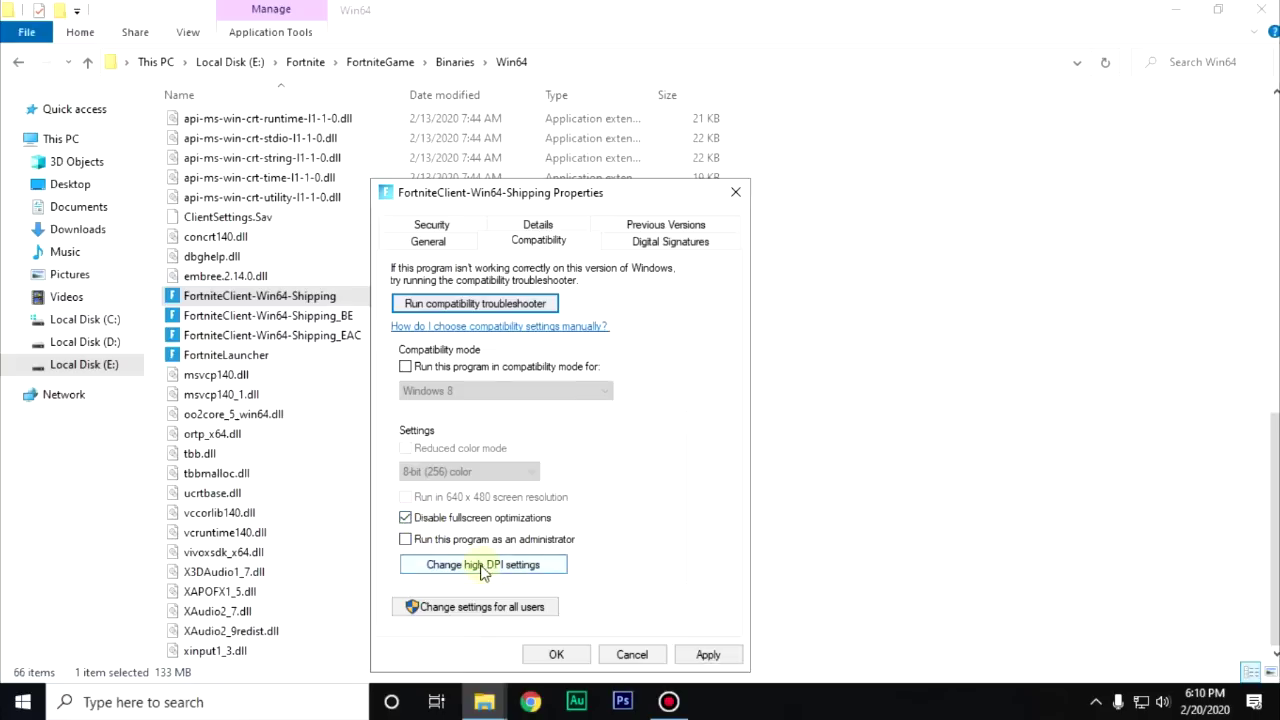
left_click(483, 566)
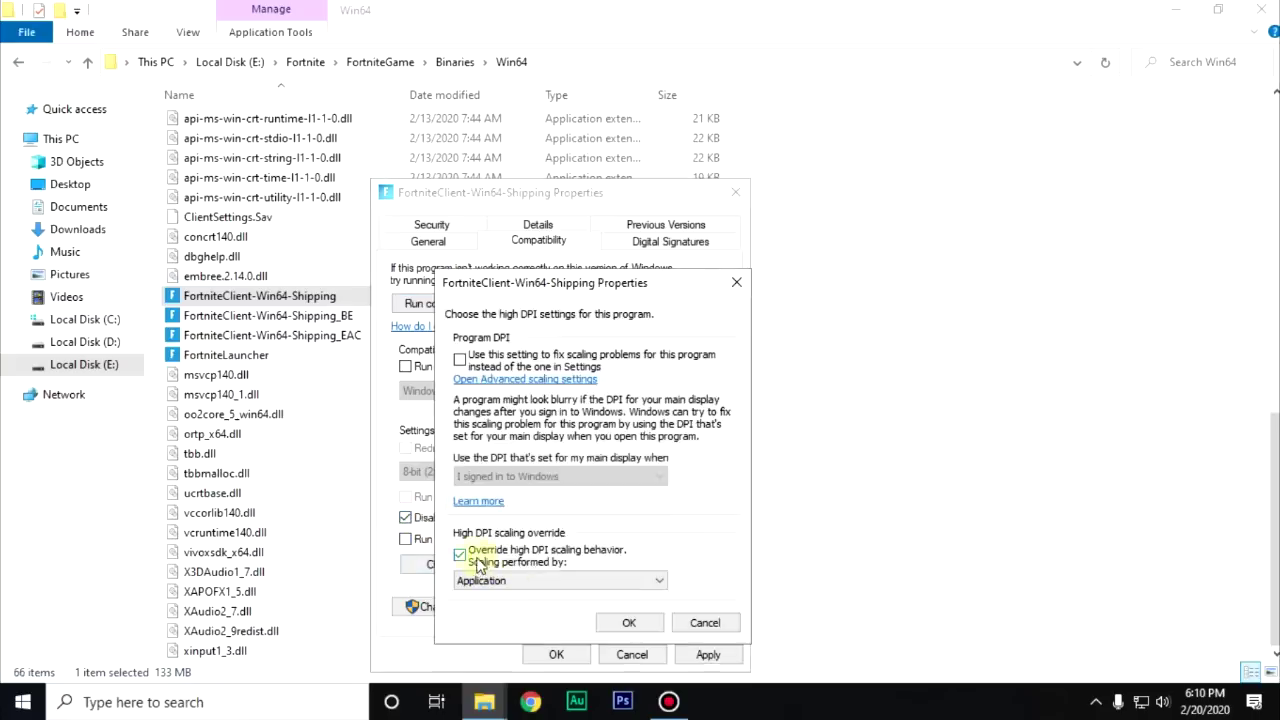
left_click(530, 560)
left_click(521, 589)
left_click(518, 593)
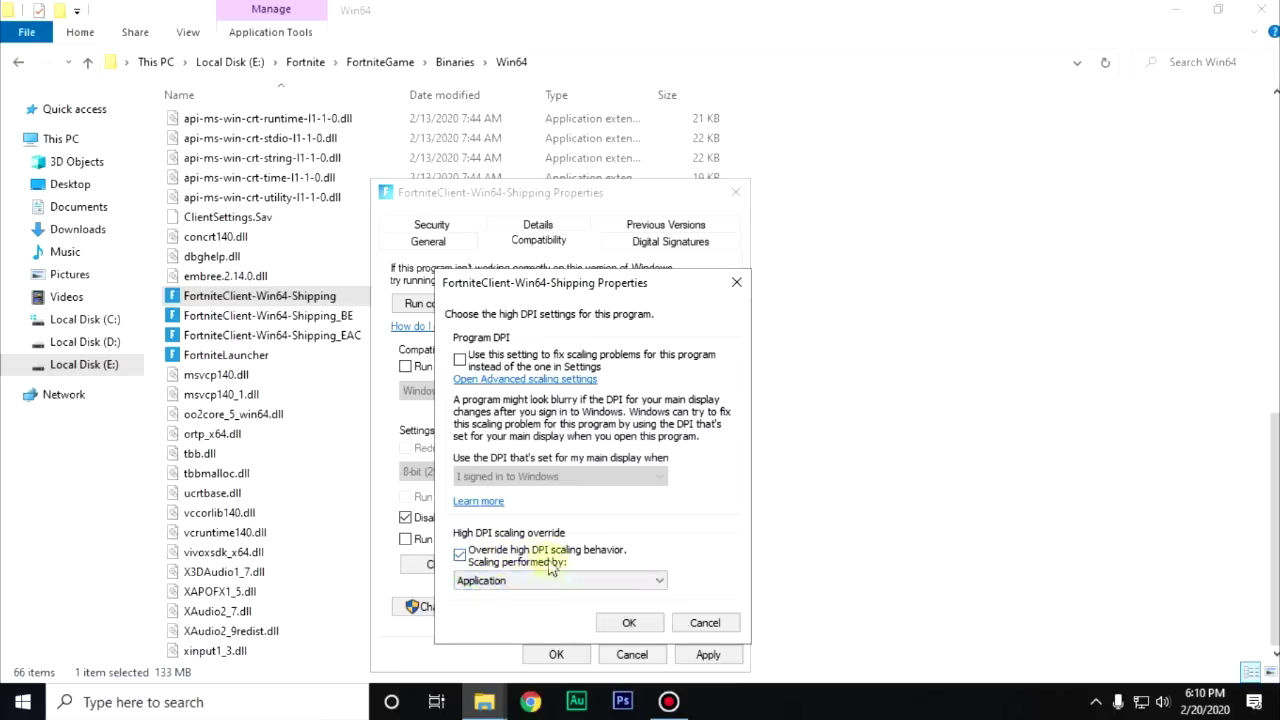
left_click(629, 622)
left_click(707, 654)
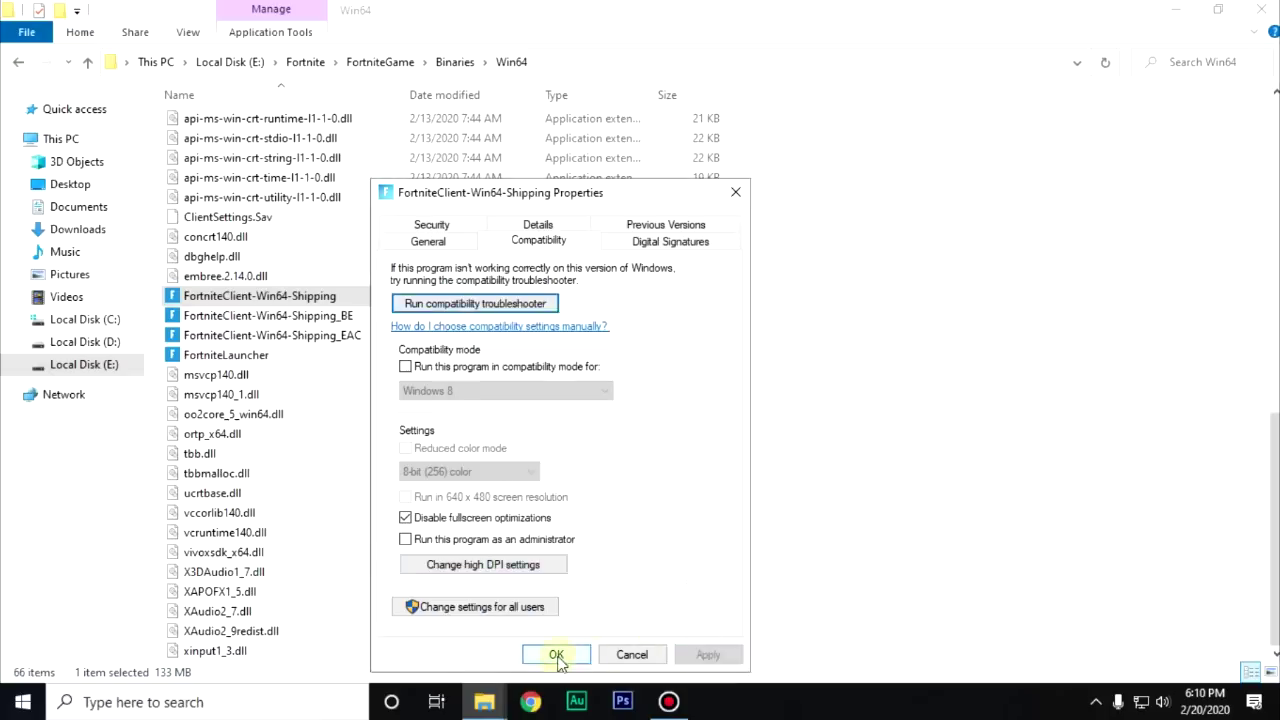
left_click(556, 654)
Apply the same high DPI settings to the _BE and _EAC shipping executables
right_click(320, 316)
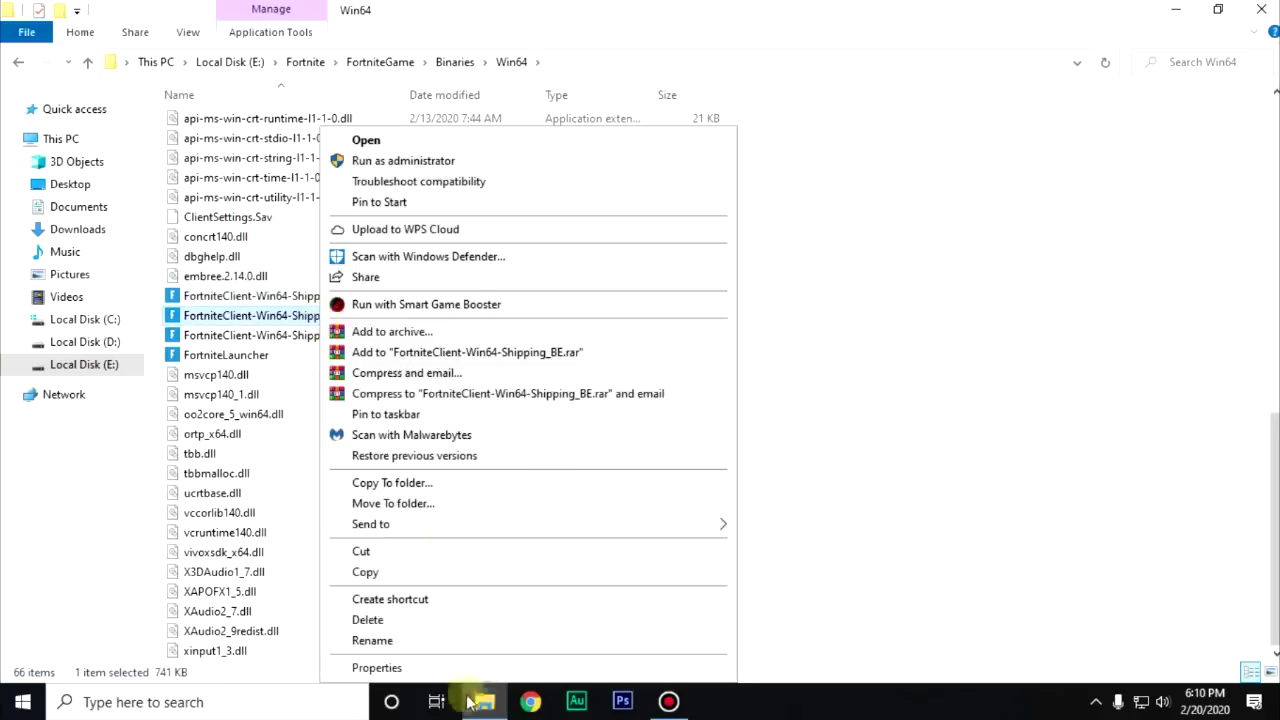
left_click(377, 668)
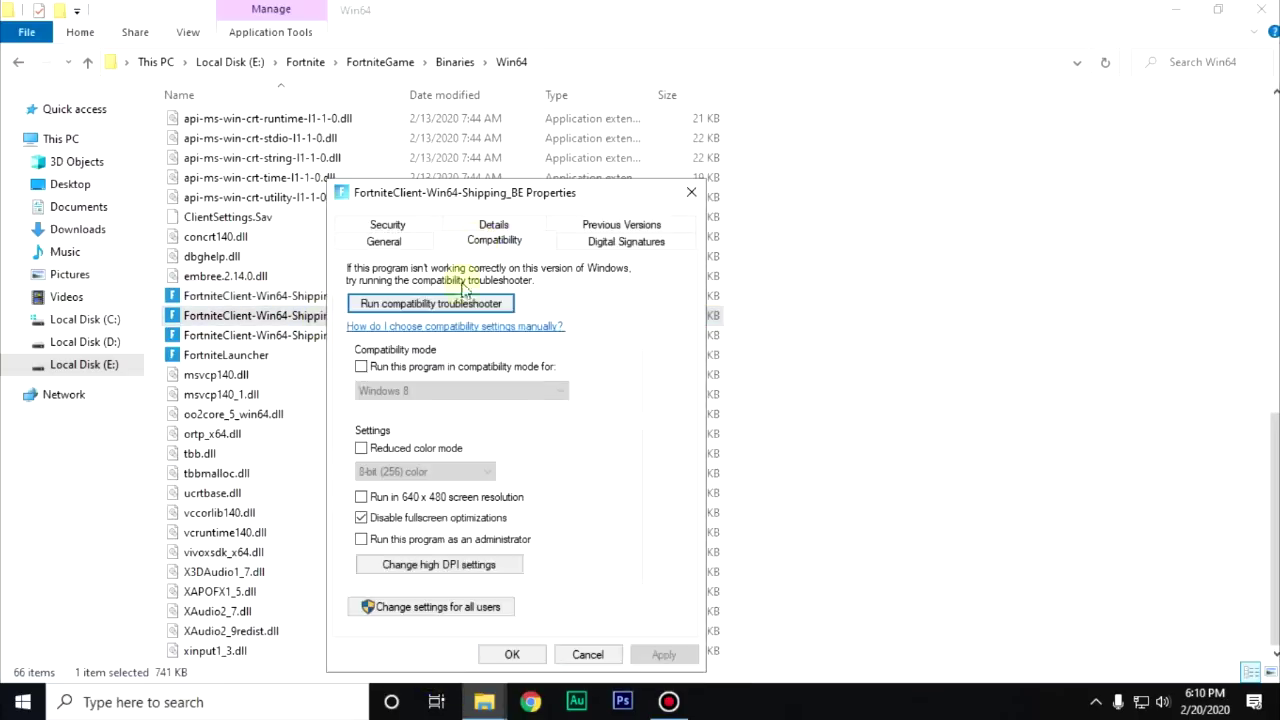
left_click(446, 566)
left_click(584, 618)
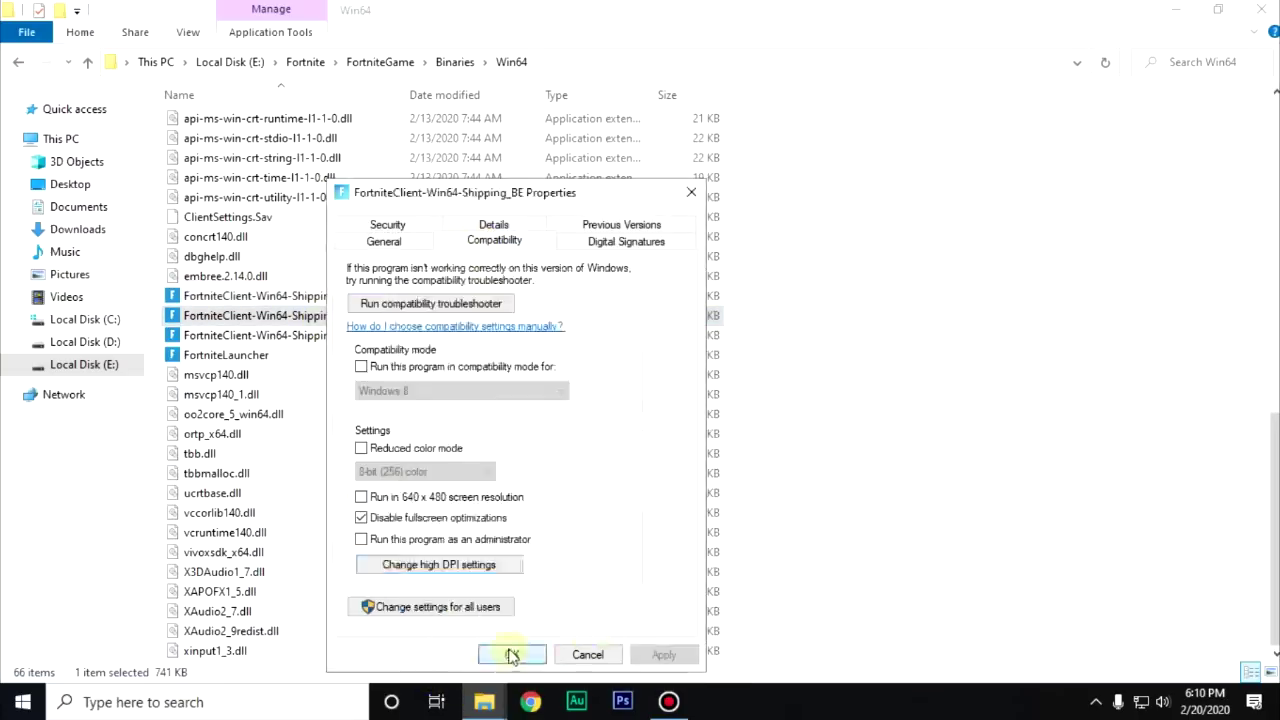
left_click(511, 655)
key("ctrl+Tab")
left_click(385, 565)
left_click(559, 623)
left_click(491, 654)
Apply the high DPI settings to FortniteLauncher as well
right_click(250, 355)
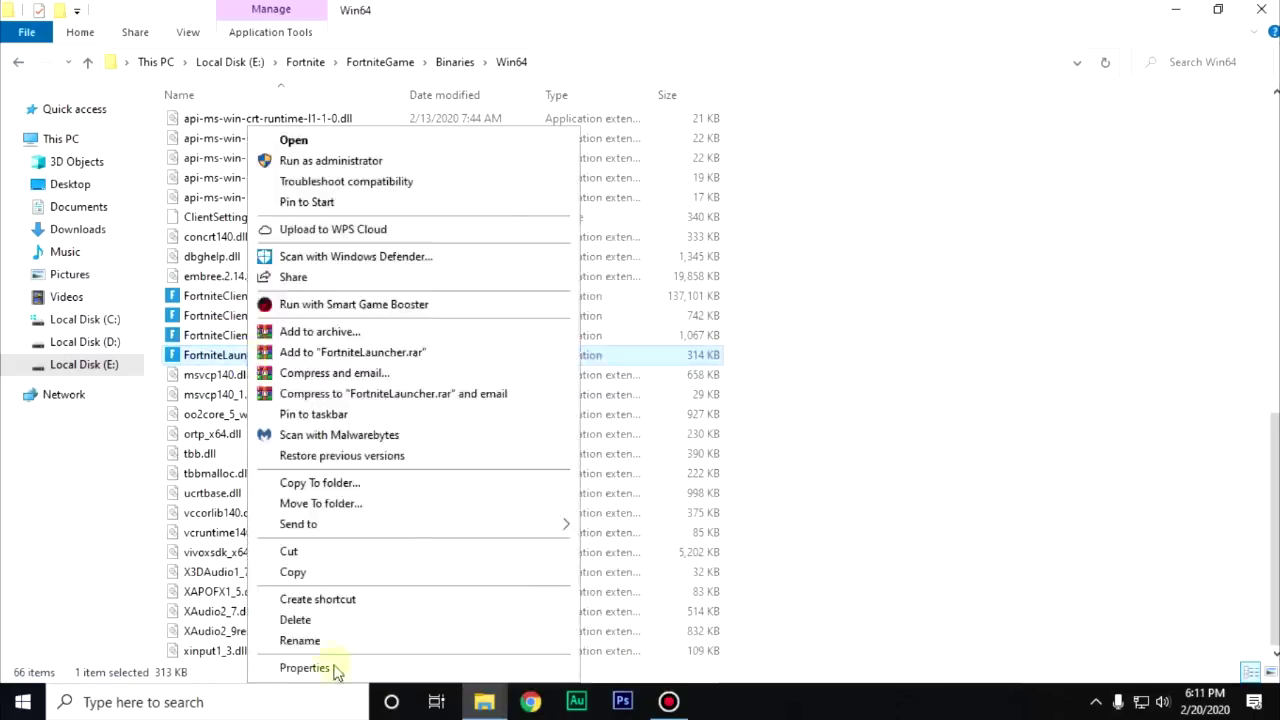
left_click(305, 668)
left_click(366, 563)
left_click(509, 620)
left_click(437, 651)
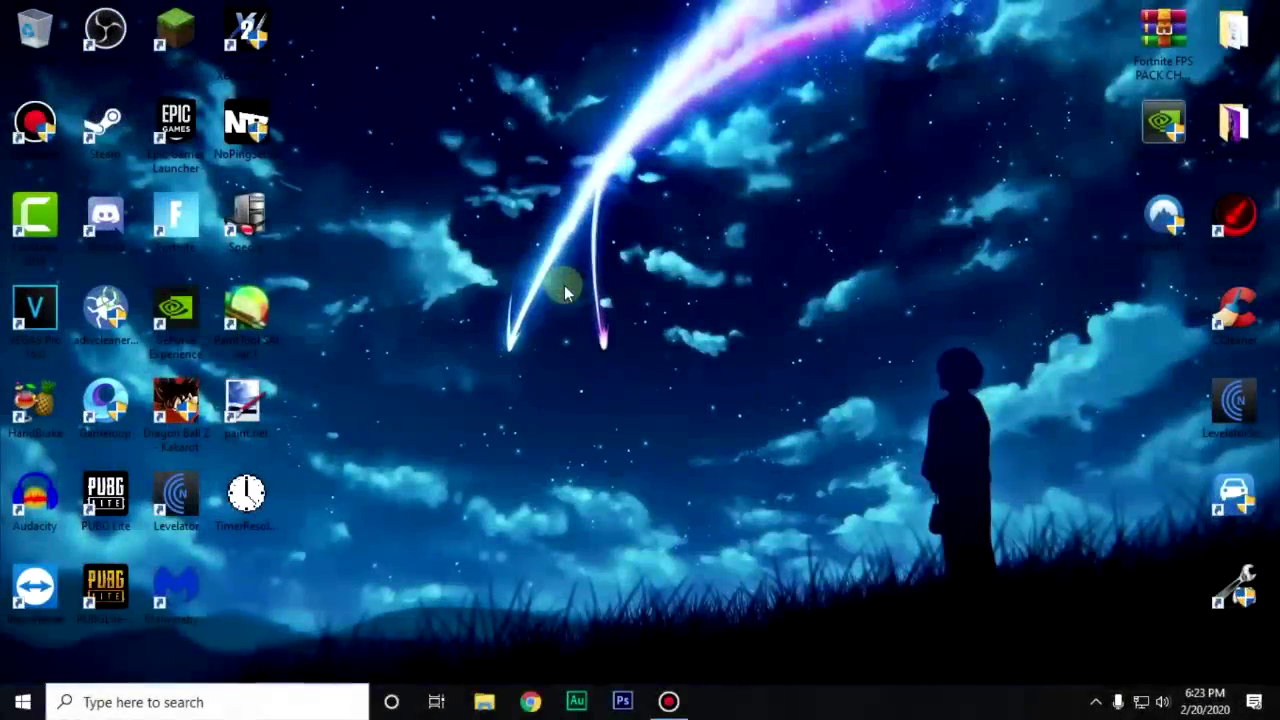
Open the Epic Games Launcher from the system tray and go to its Settings
left_click(1095, 702)
right_click(1113, 672)
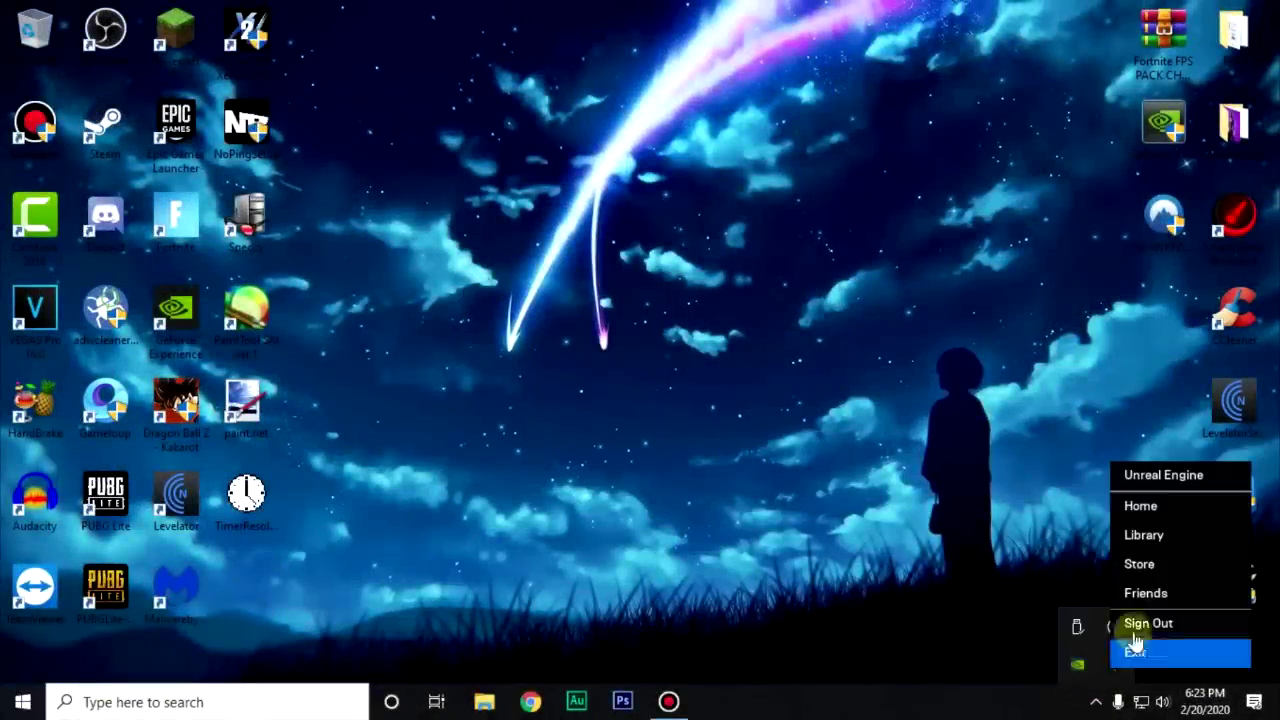
left_click(1143, 563)
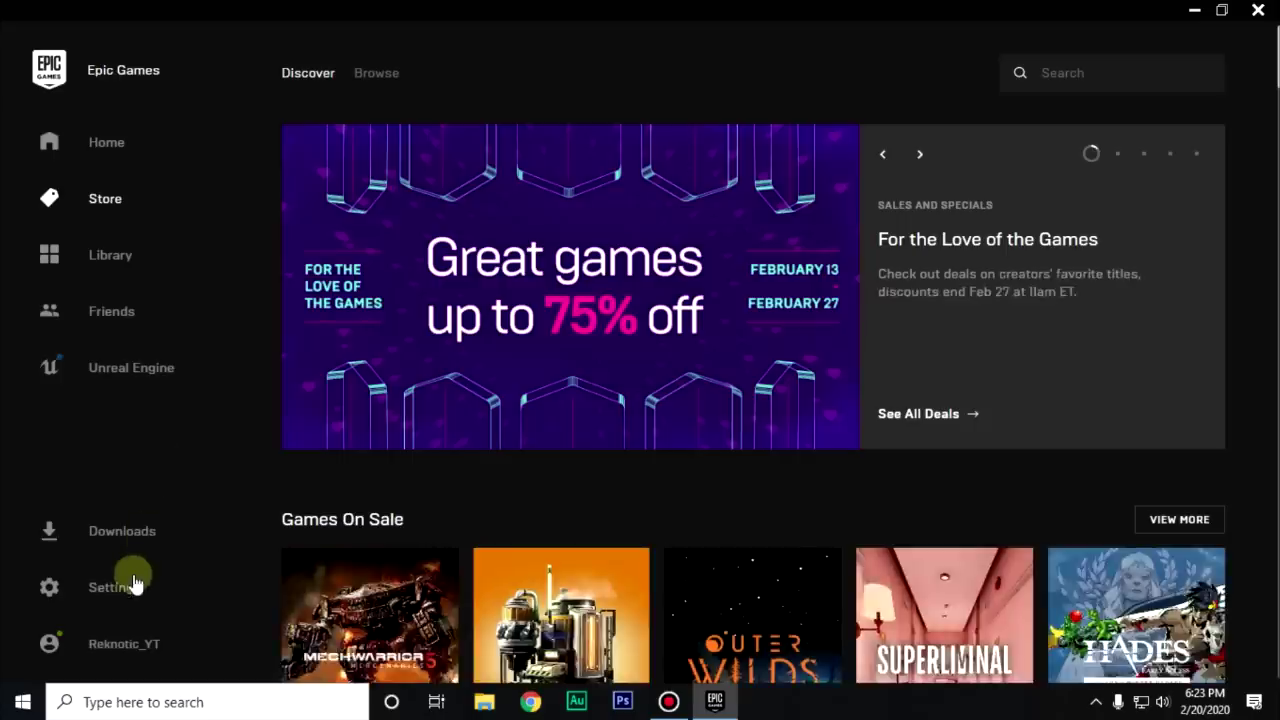
left_click(118, 588)
scroll(149, 502, "down", 8)
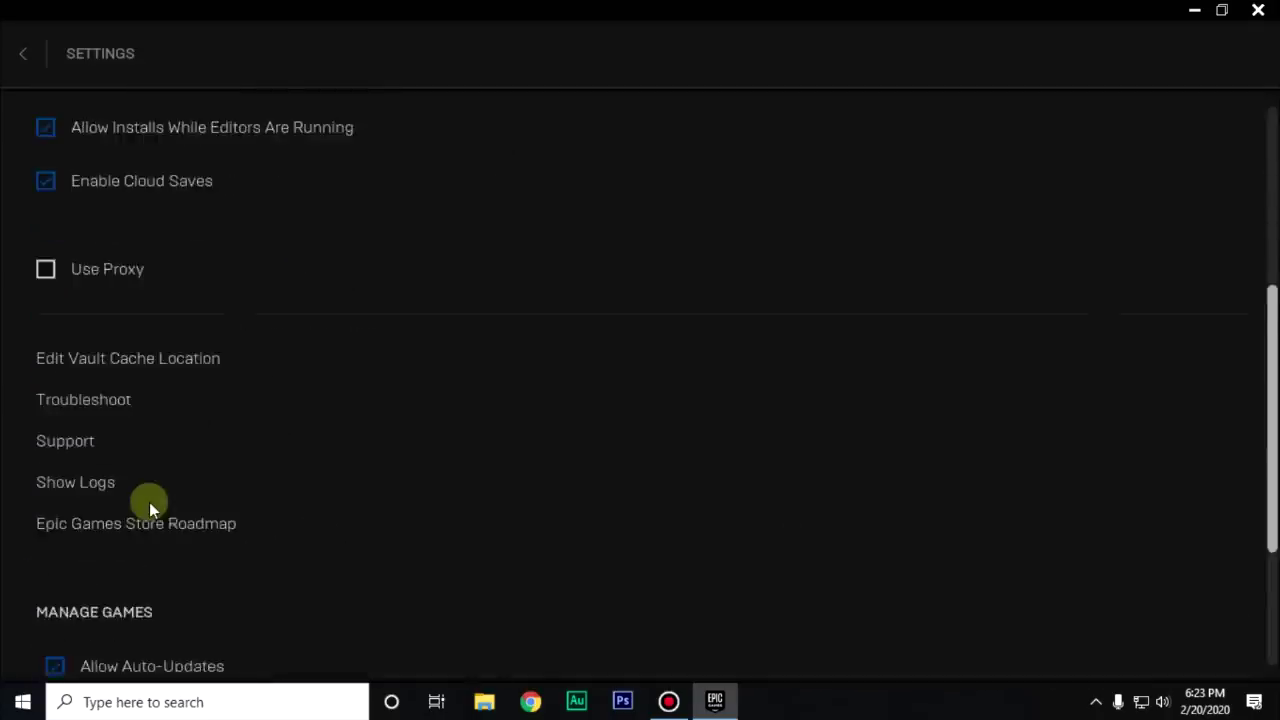
Add -USEALLAVAILABLECORES as Fortnite's additional command line argument, then close the launcher
left_click(113, 515)
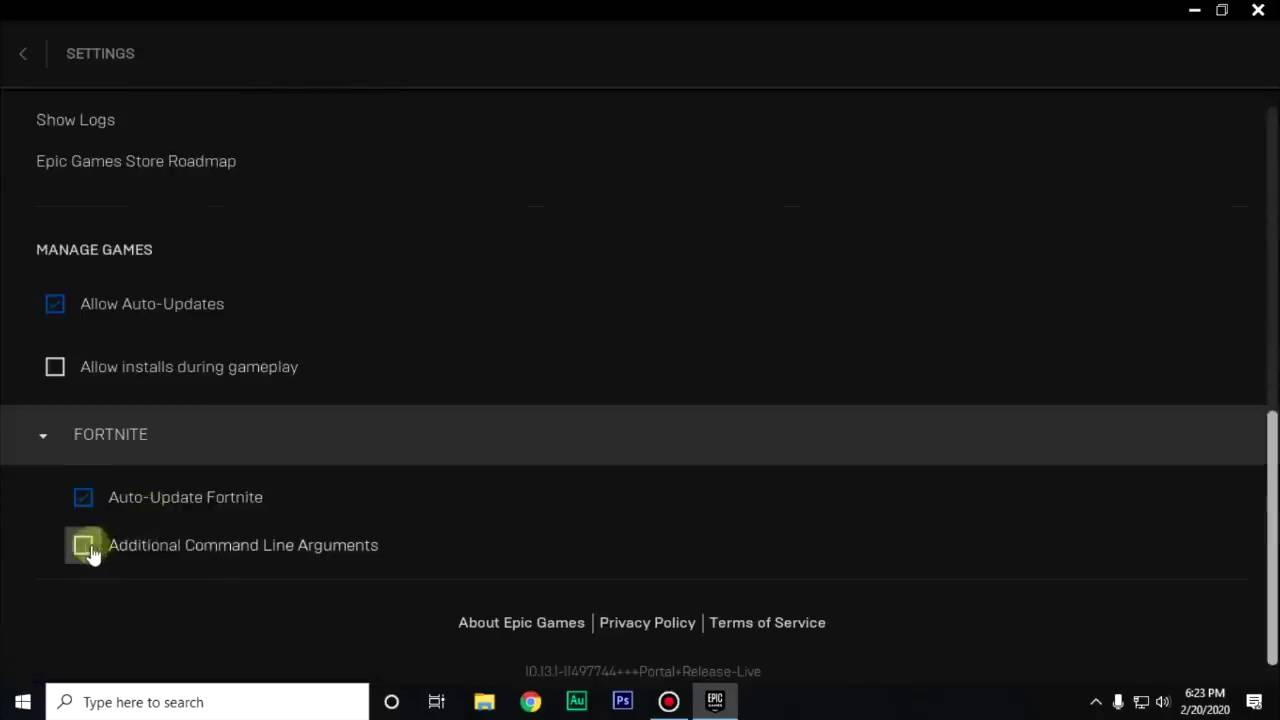
left_click(152, 549)
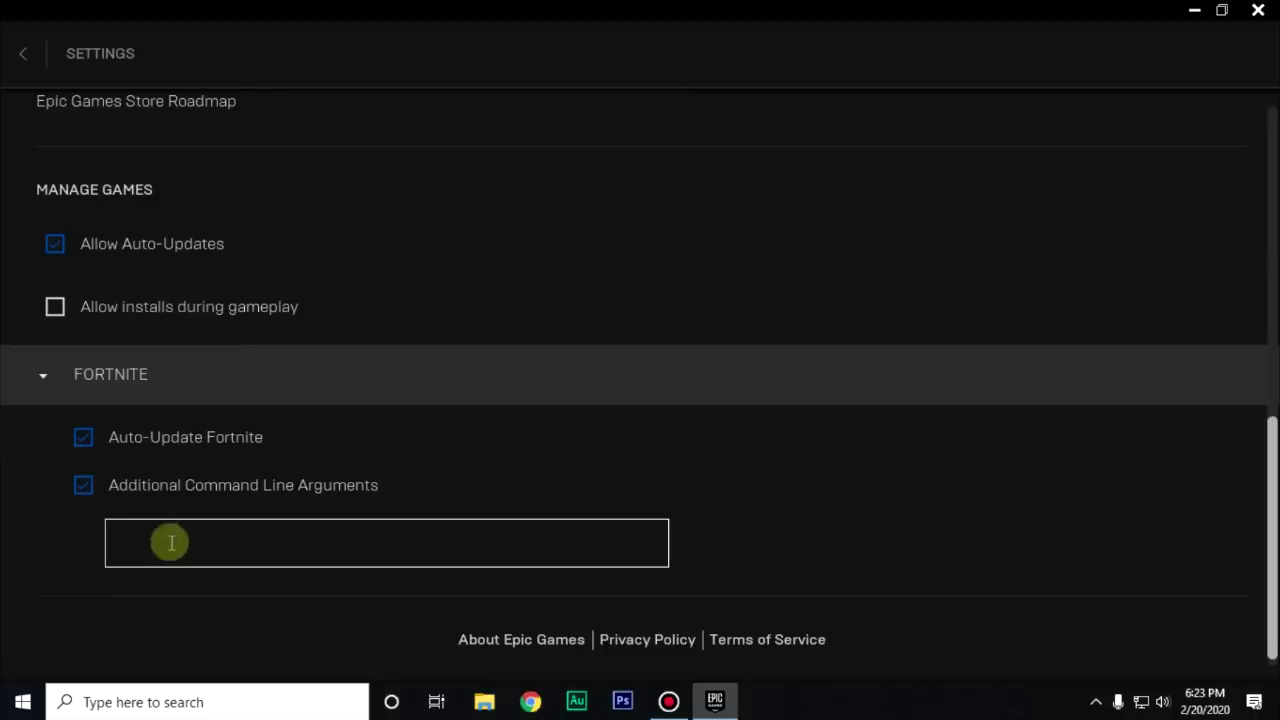
right_click(168, 540)
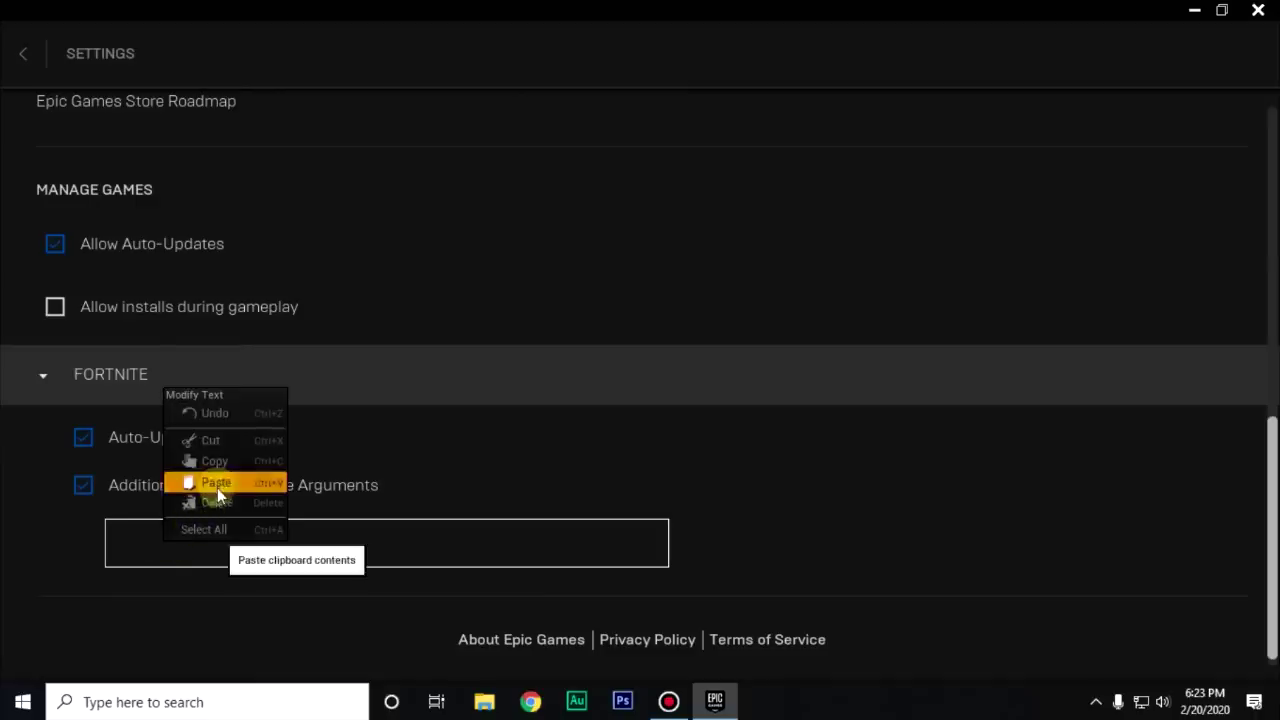
left_click(217, 486)
left_click_drag(130, 543, 340, 541)
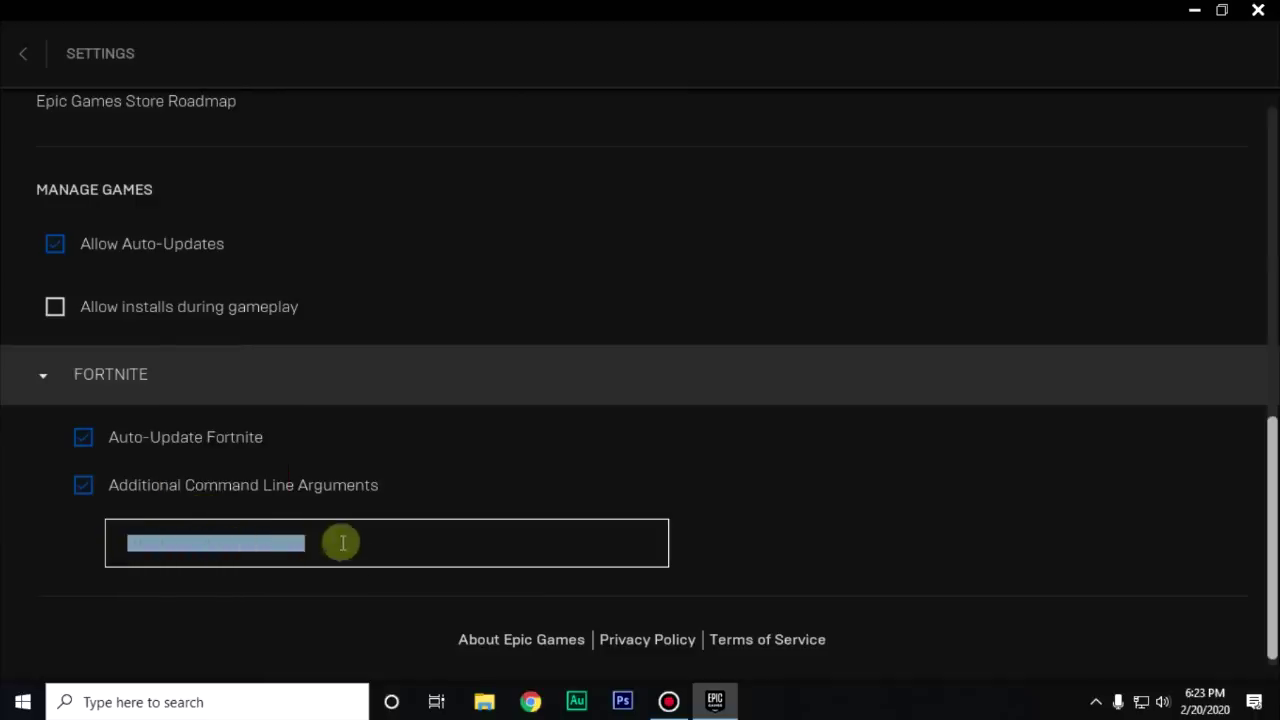
left_click(343, 541)
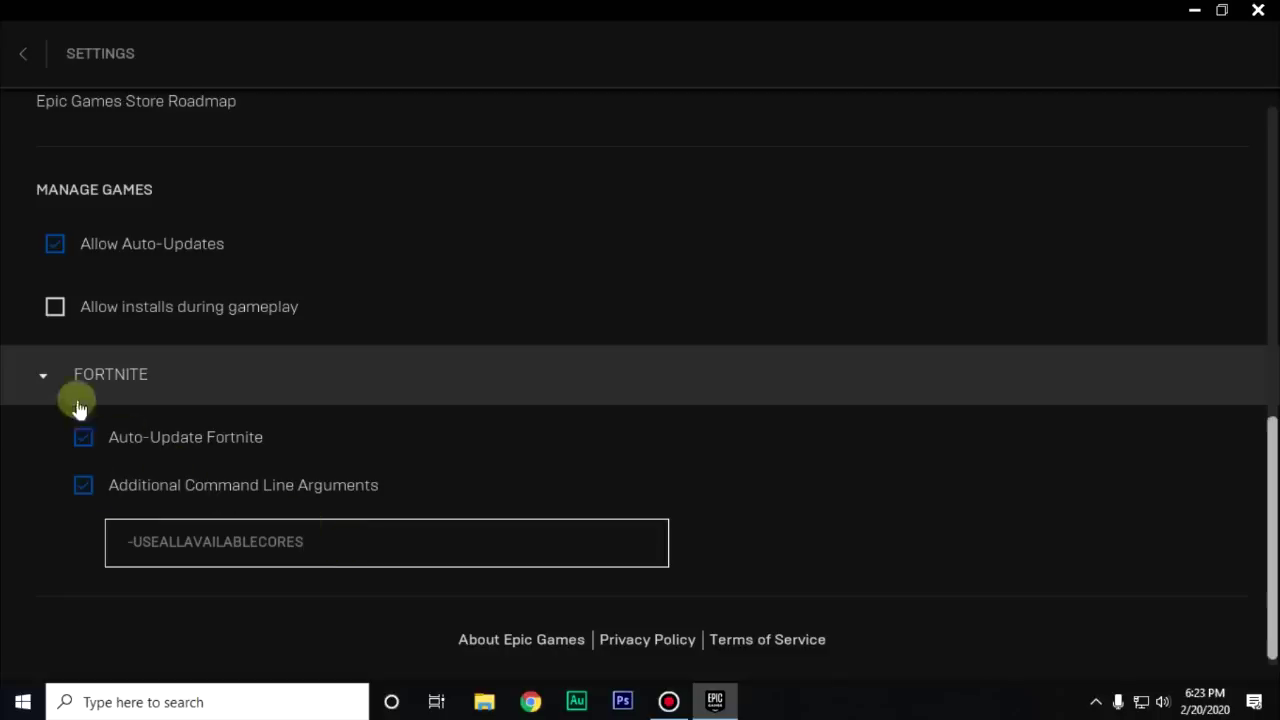
left_click(62, 373)
left_click(24, 64)
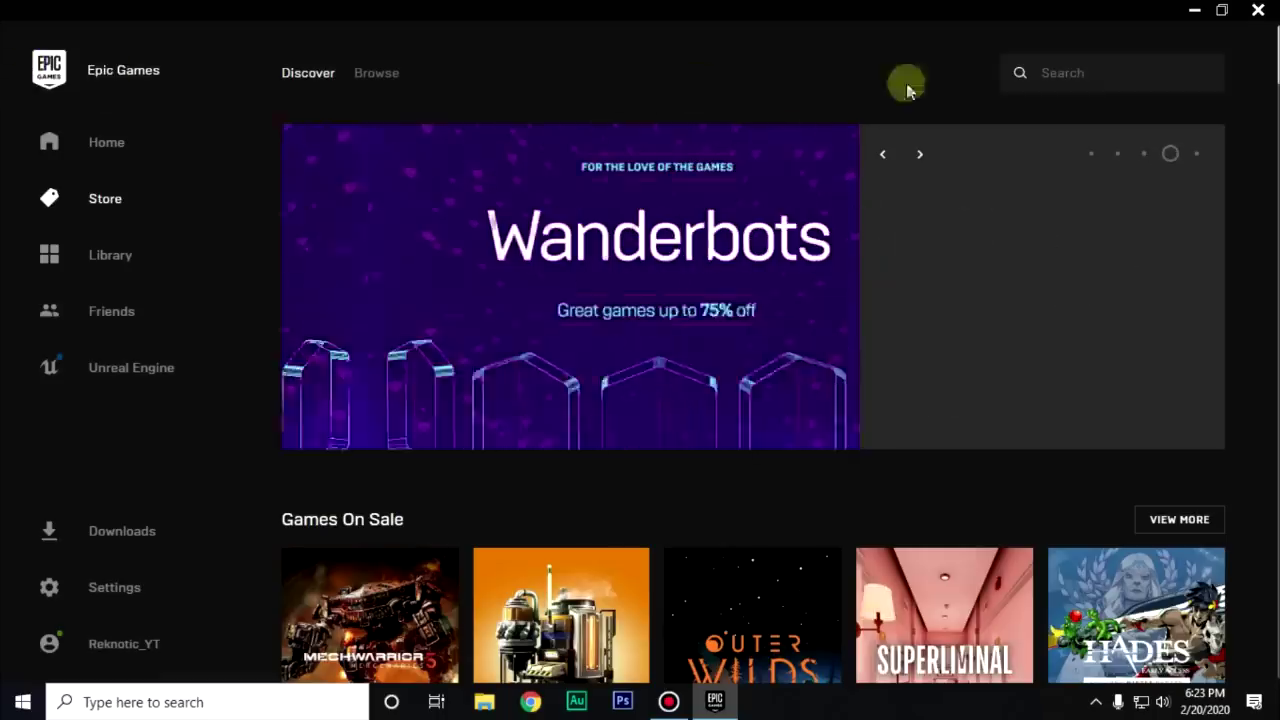
left_click(1268, 8)
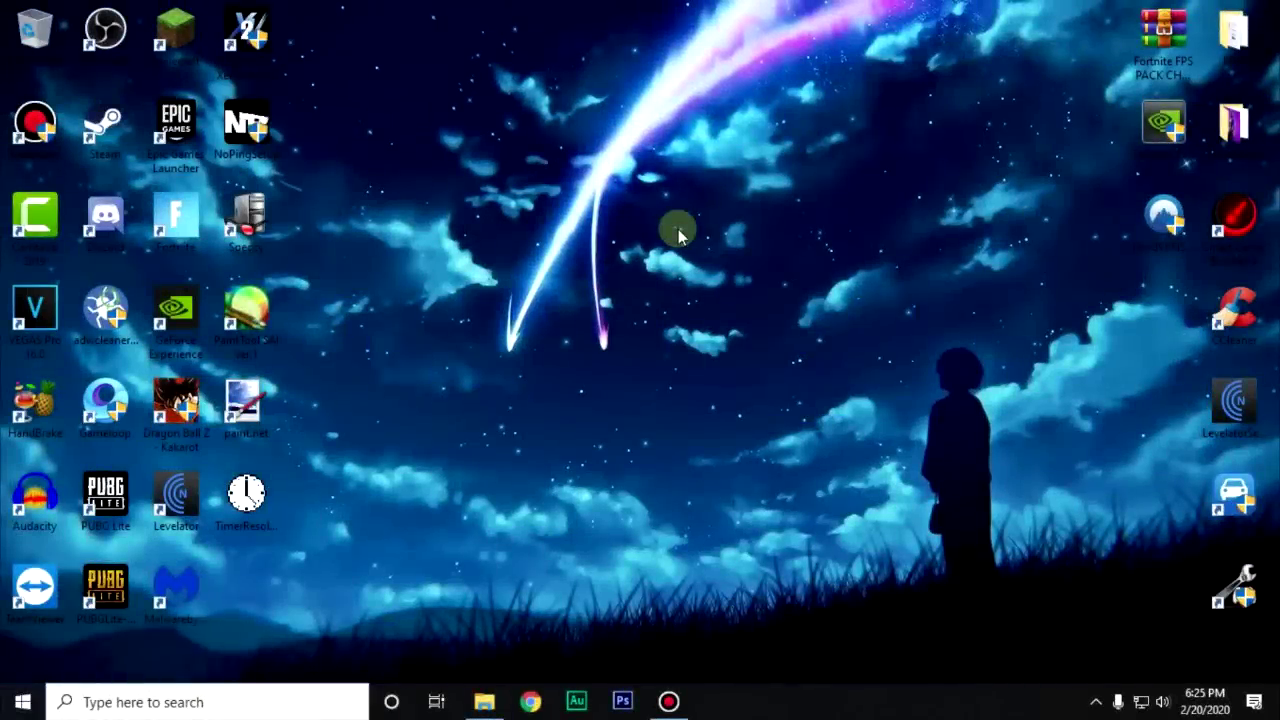
Extract the FPS pack archive onto the desktop and open the folder, selecting Fortnite Process Priority
left_click_drag(1163, 40, 600, 228)
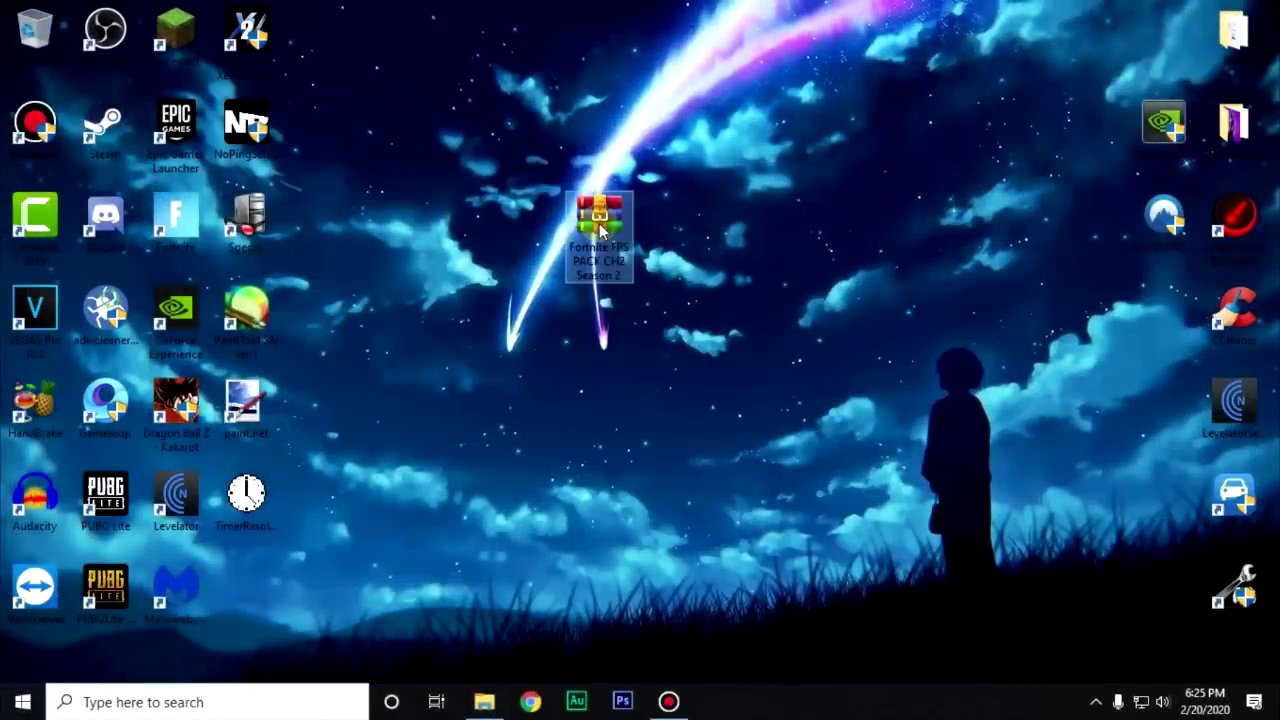
right_click(600, 229)
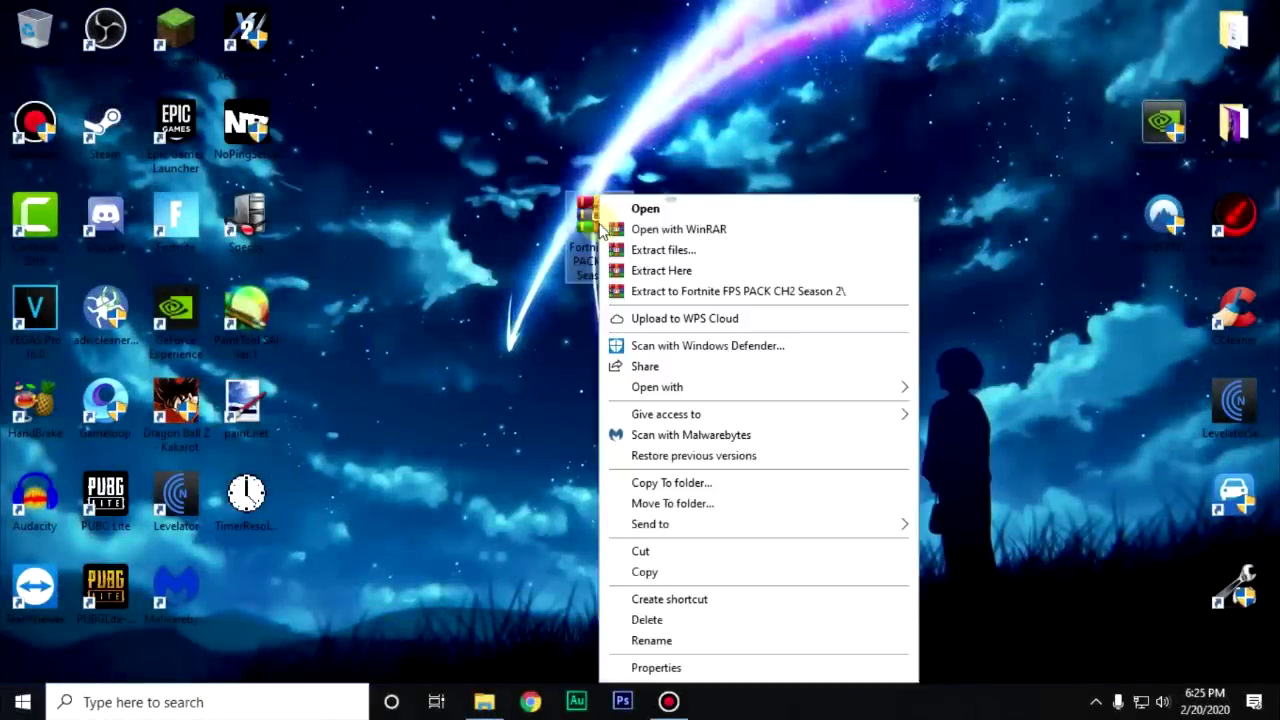
left_click(640, 270)
left_click_drag(600, 240, 1110, 70)
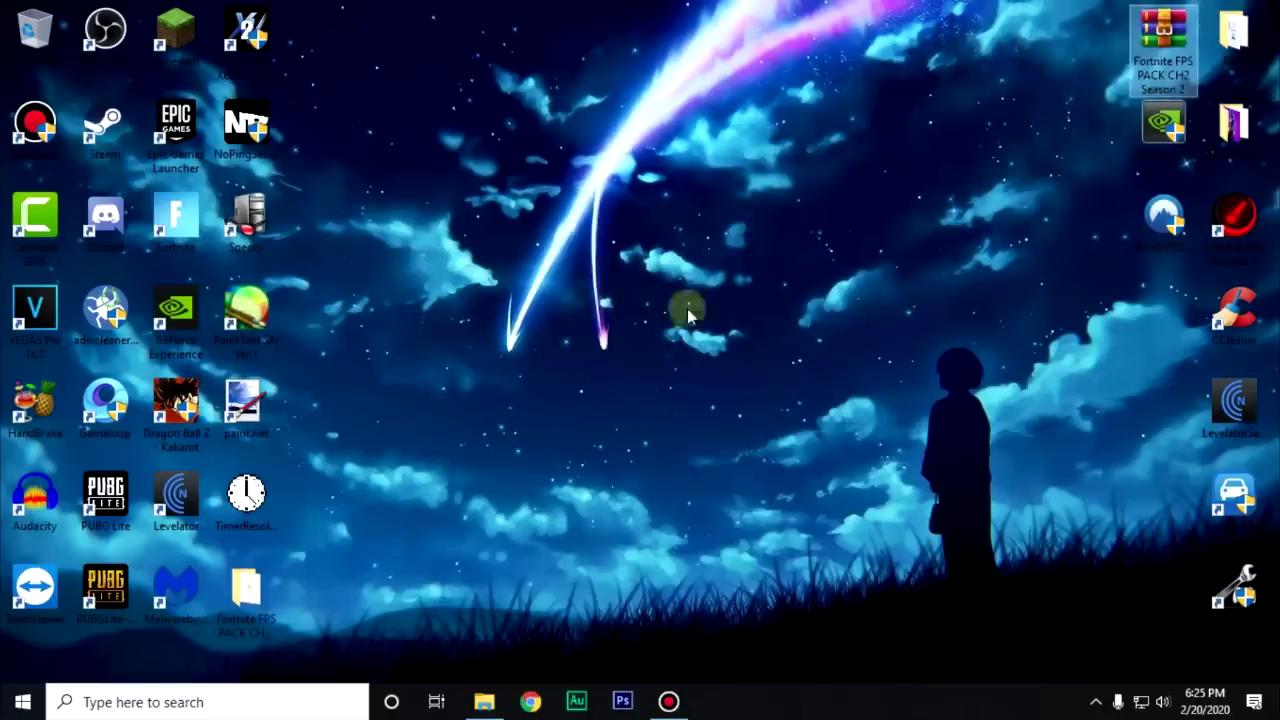
left_click_drag(248, 595, 671, 225)
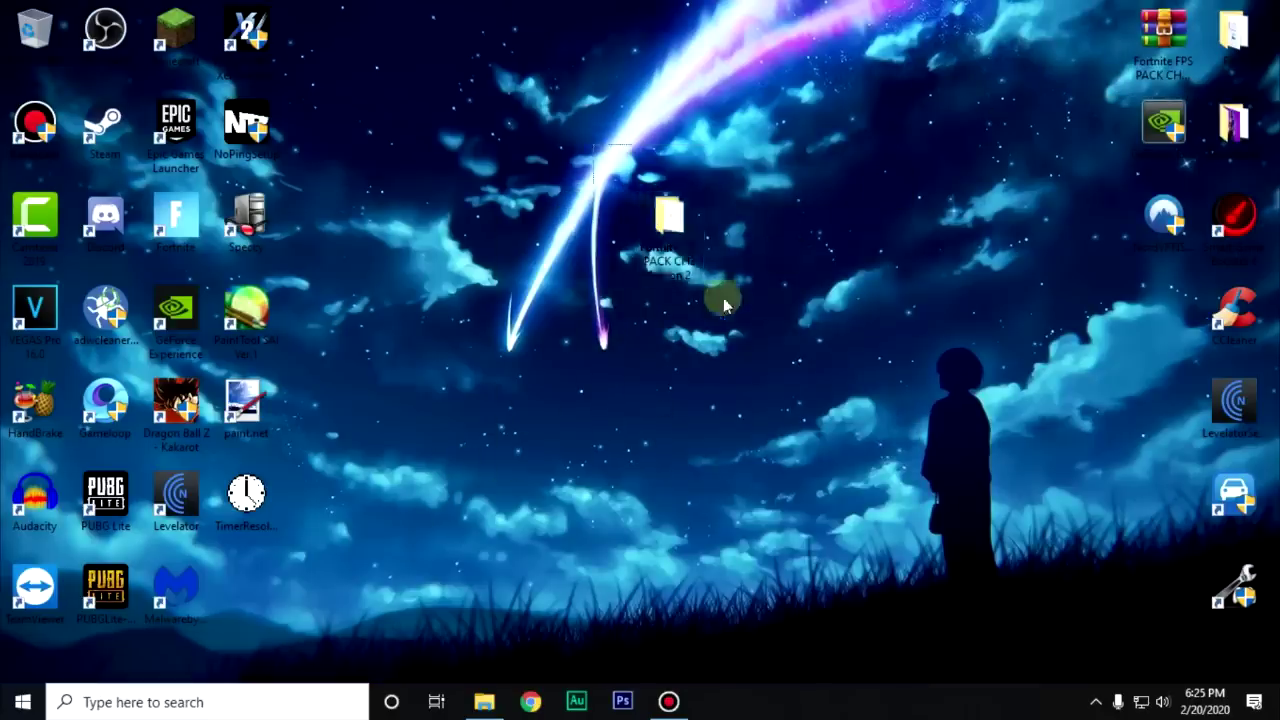
double_click(681, 258)
left_click(574, 200)
left_click(510, 184)
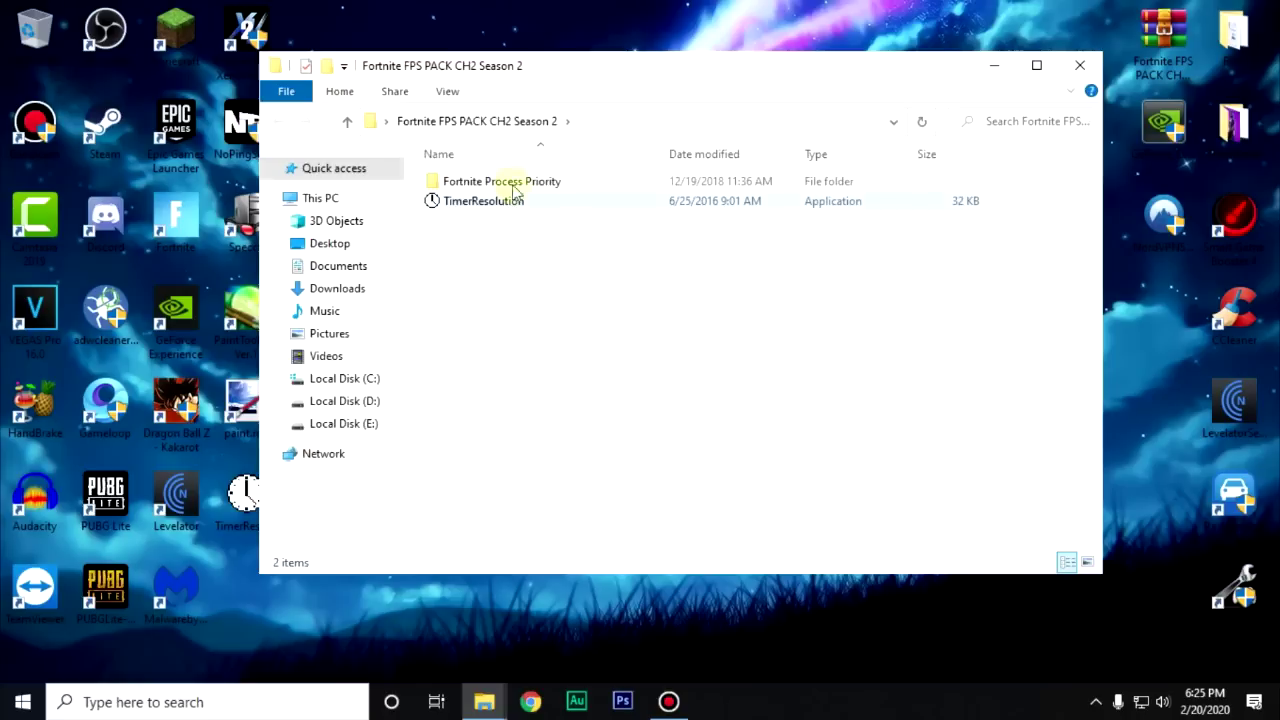
Merge FortniteHighPriority.reg from Fortnite Process Priority into the registry, then return to the pack folder
double_click(560, 187)
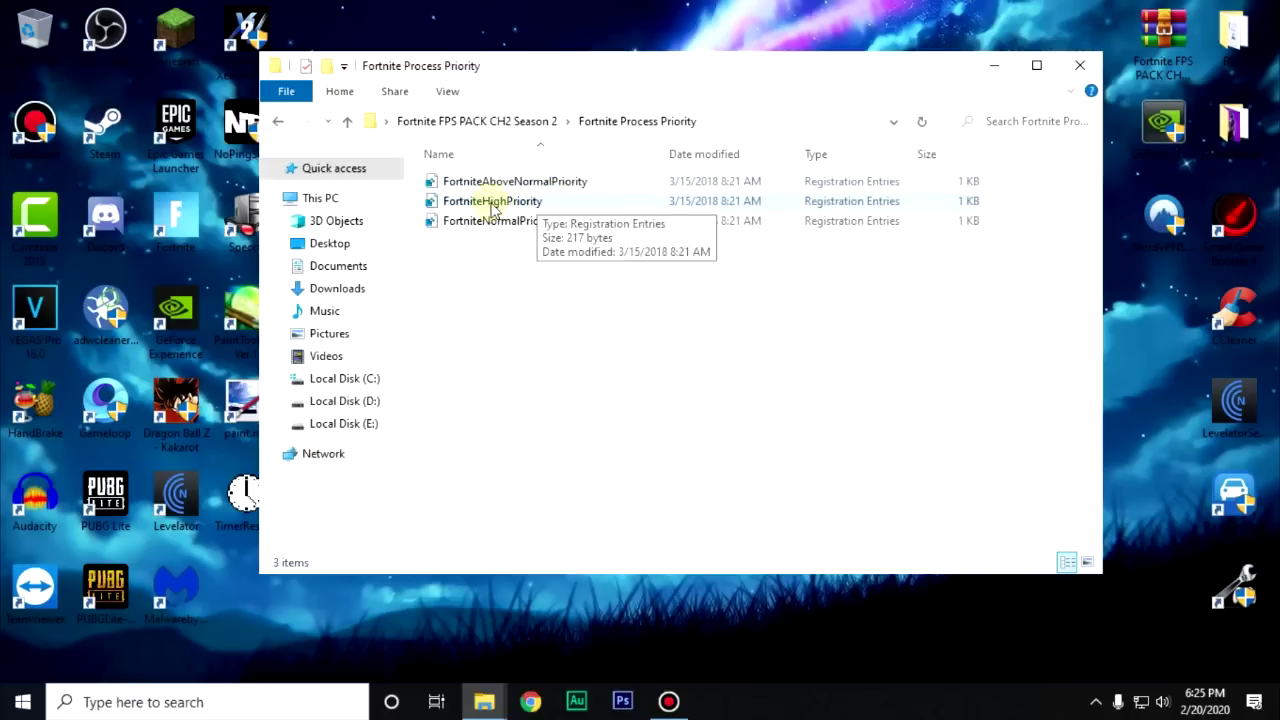
right_click(492, 208)
left_click(556, 170)
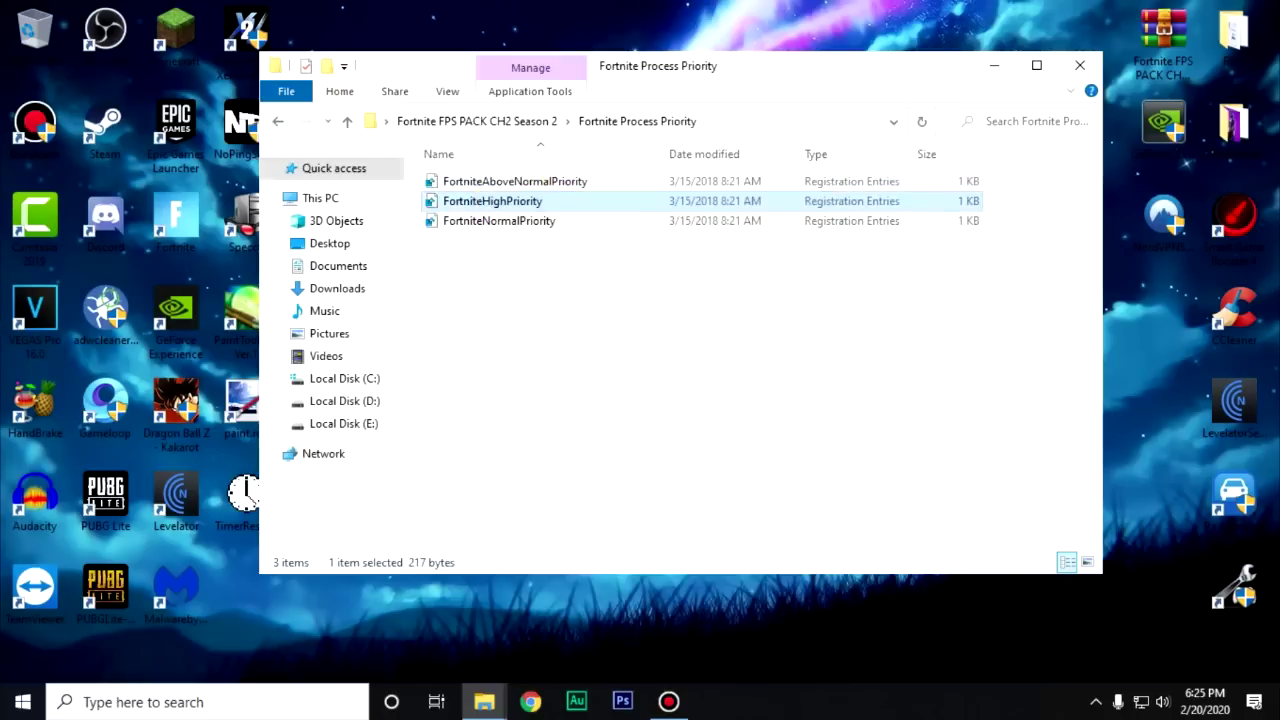
left_click(777, 378)
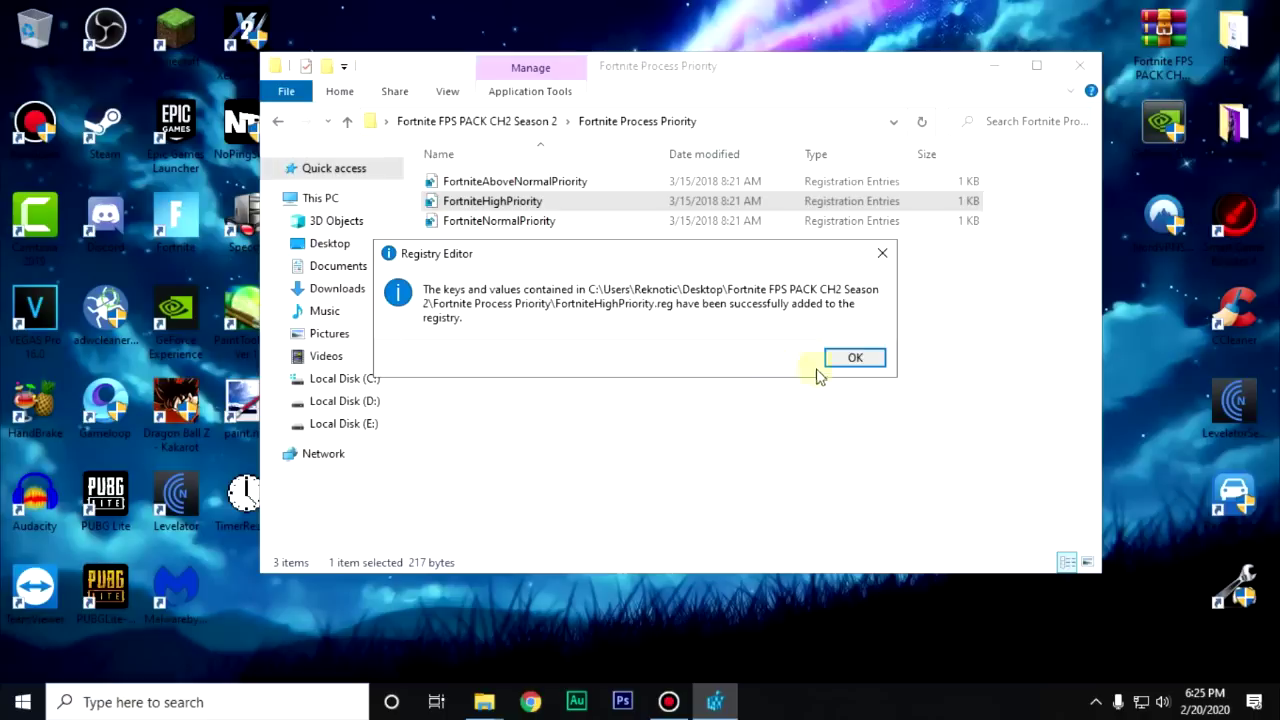
left_click(853, 358)
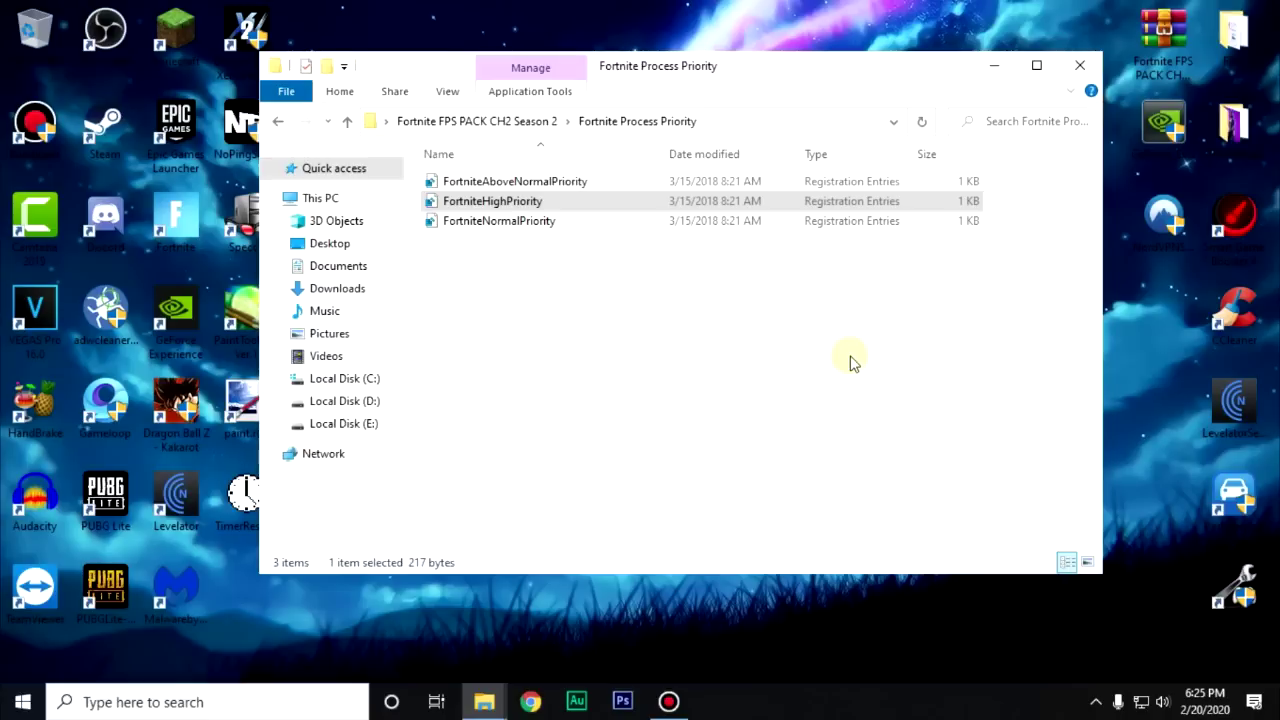
left_click(278, 121)
Move TimerResolution onto the desktop, replacing the existing copy, and close the folder window
left_click_drag(593, 75, 628, 45)
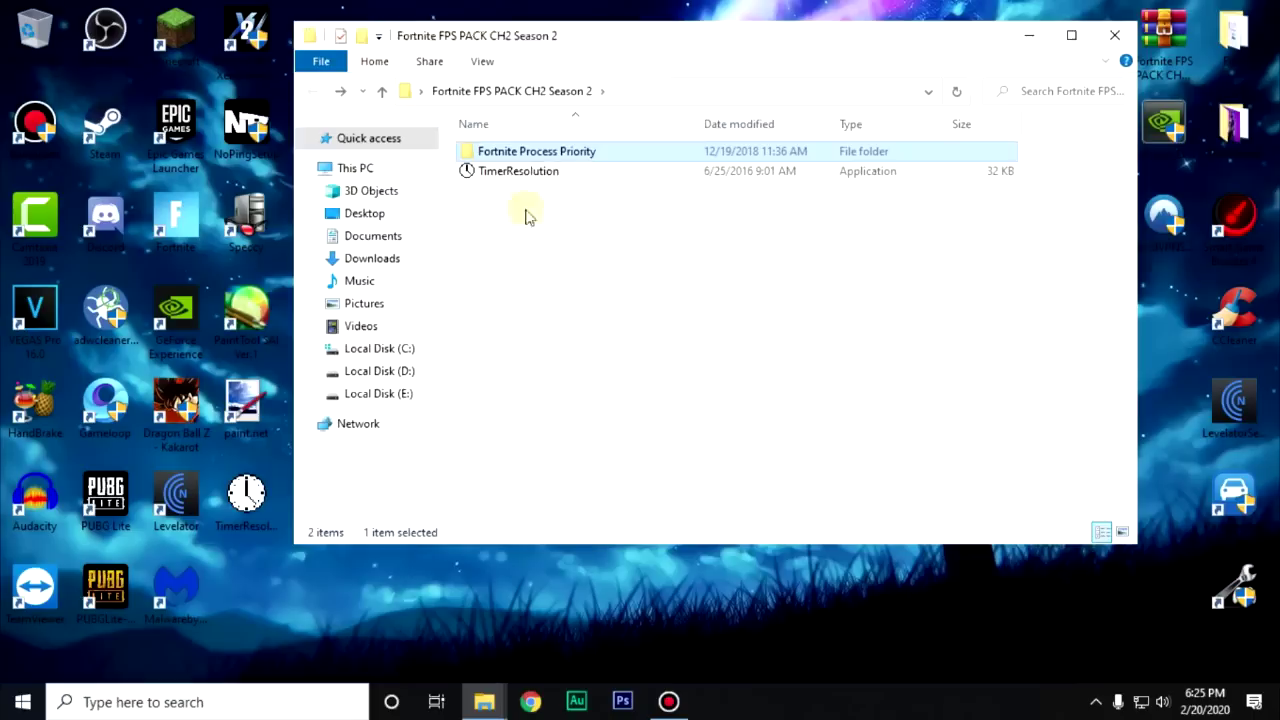
left_click(521, 172)
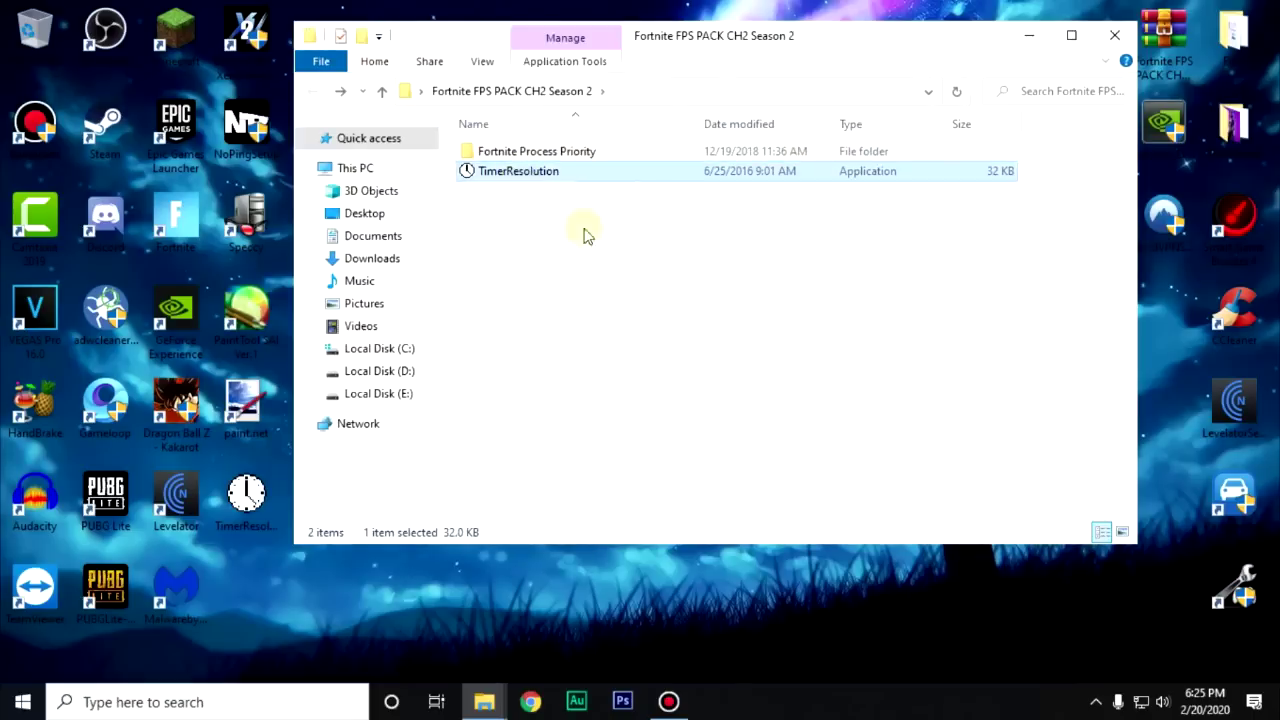
left_click_drag(500, 176, 255, 512)
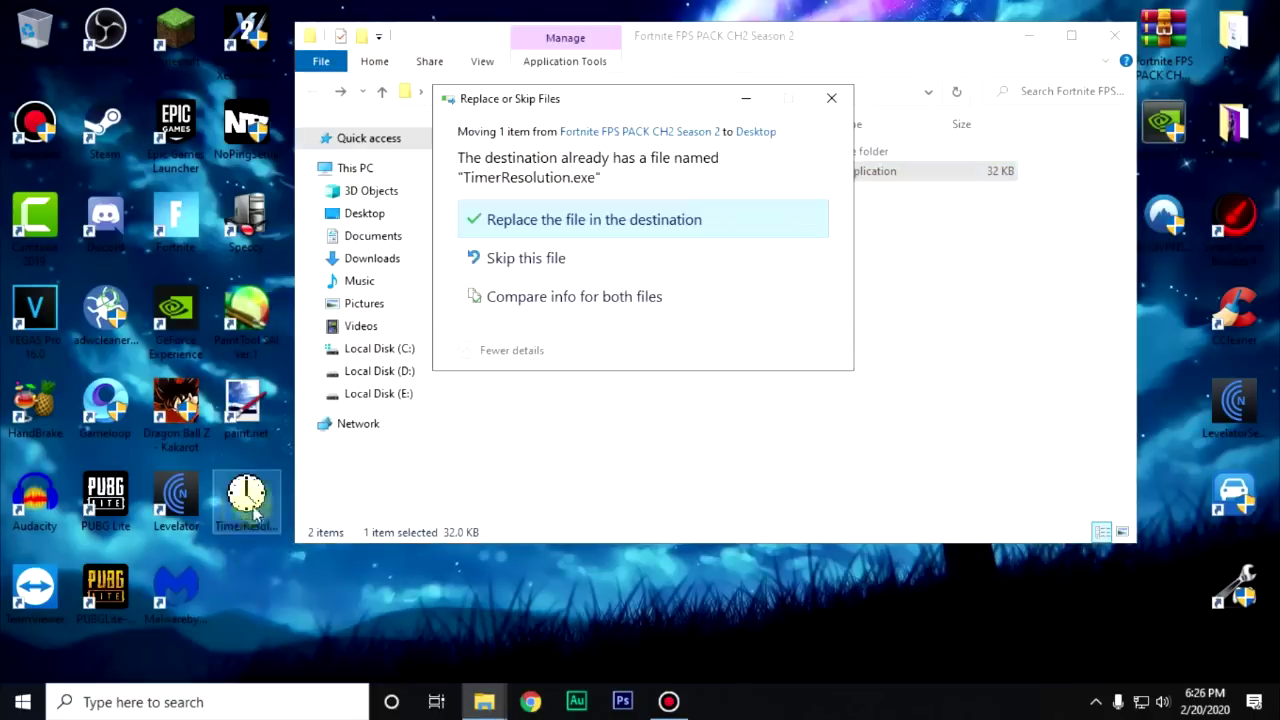
left_click(595, 220)
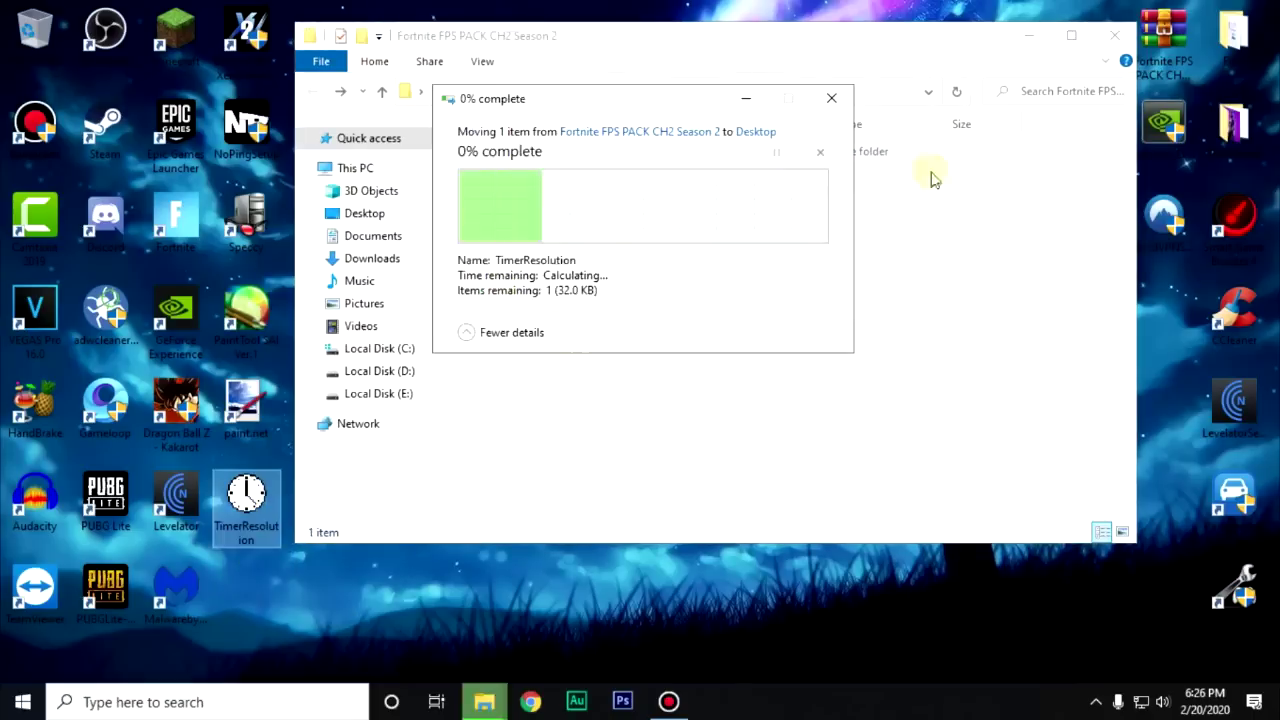
left_click(1108, 40)
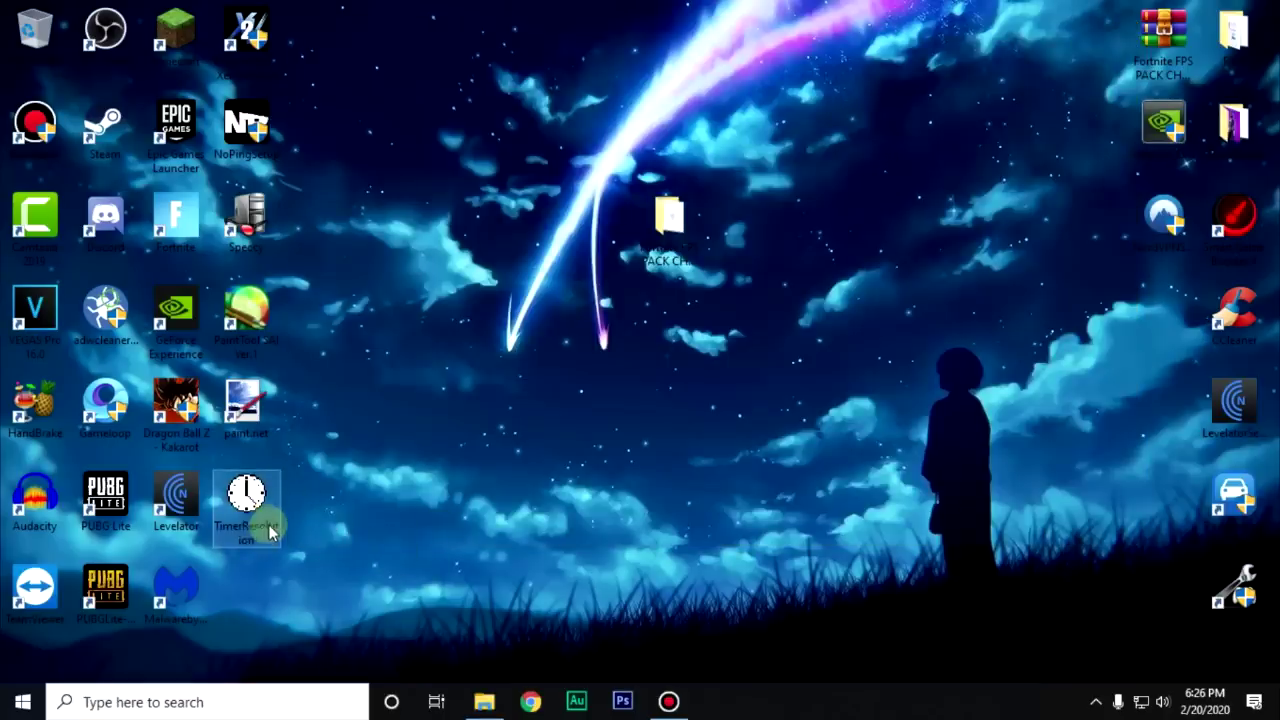
Run TimerResolution, set it to Maximum for 0.499 ms resolution, then close it
double_click(250, 500)
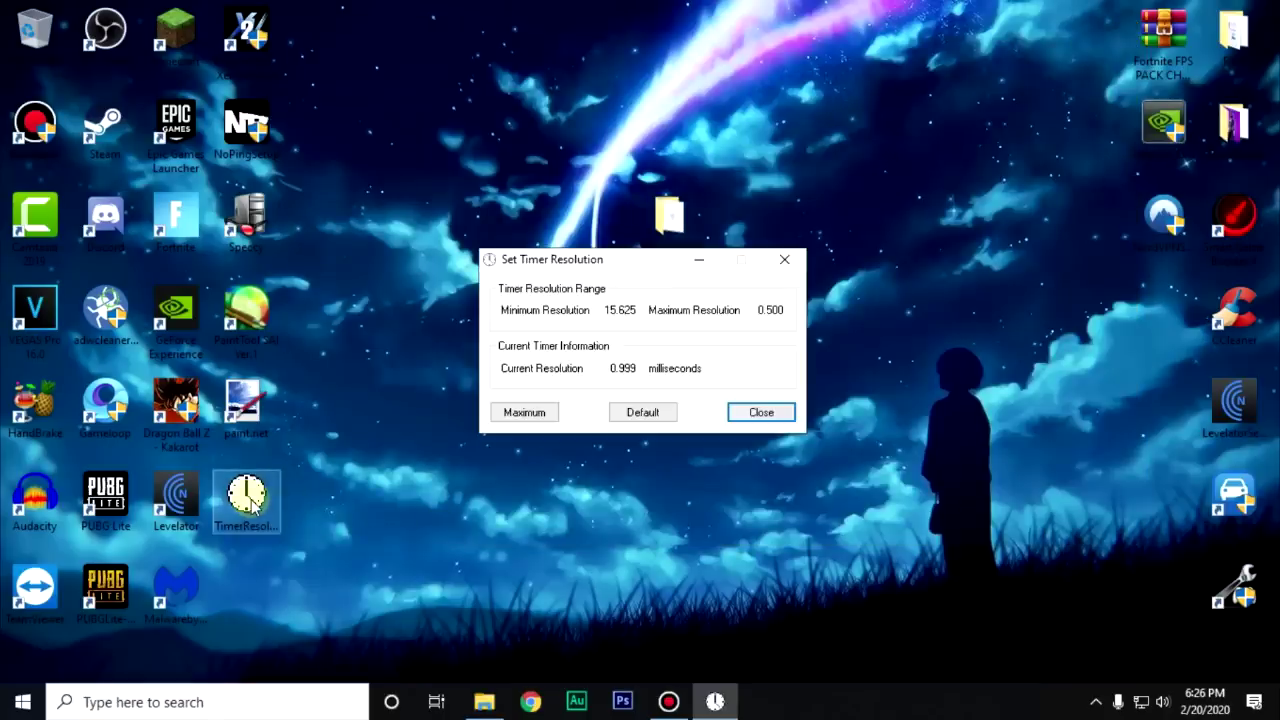
left_click_drag(613, 262, 626, 148)
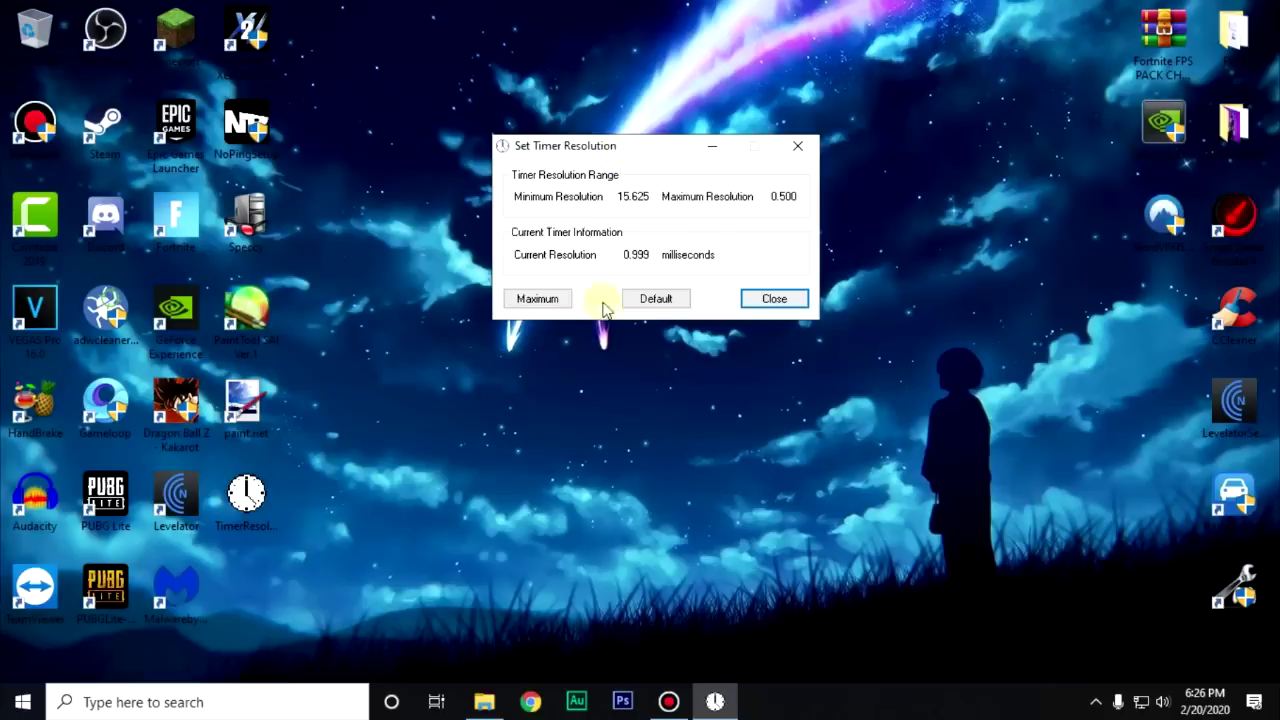
left_click(550, 300)
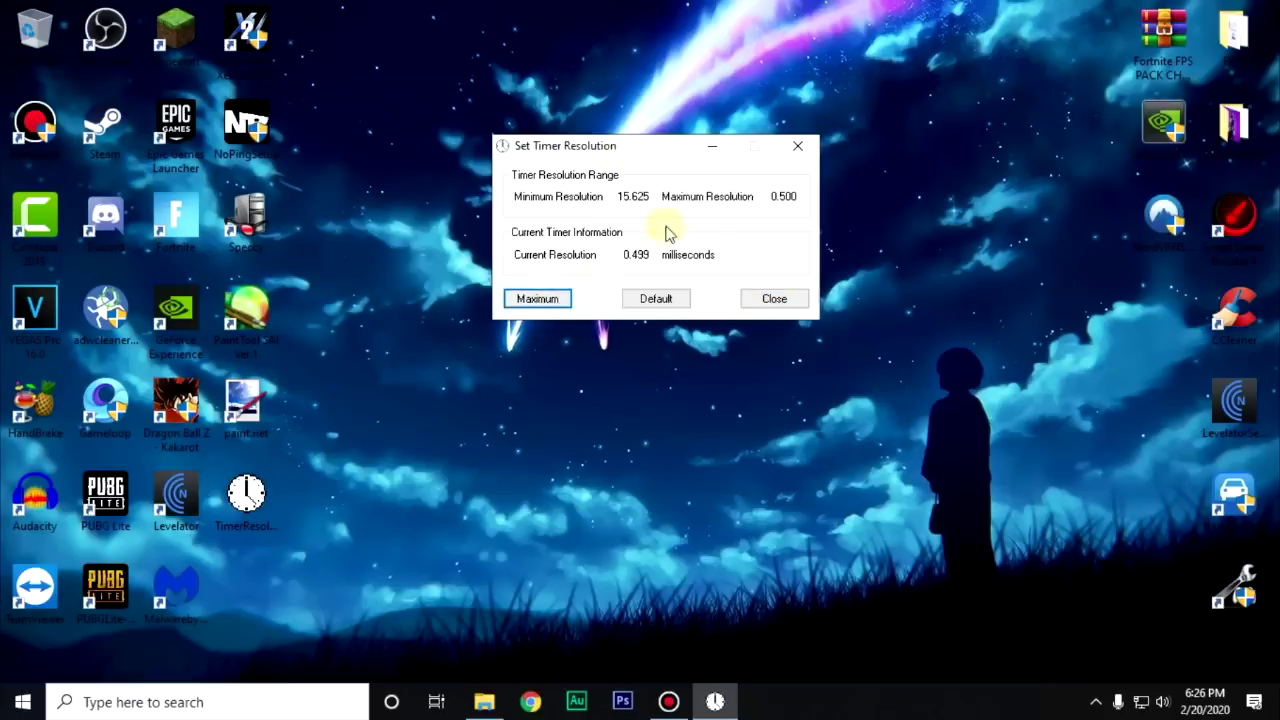
left_click(706, 149)
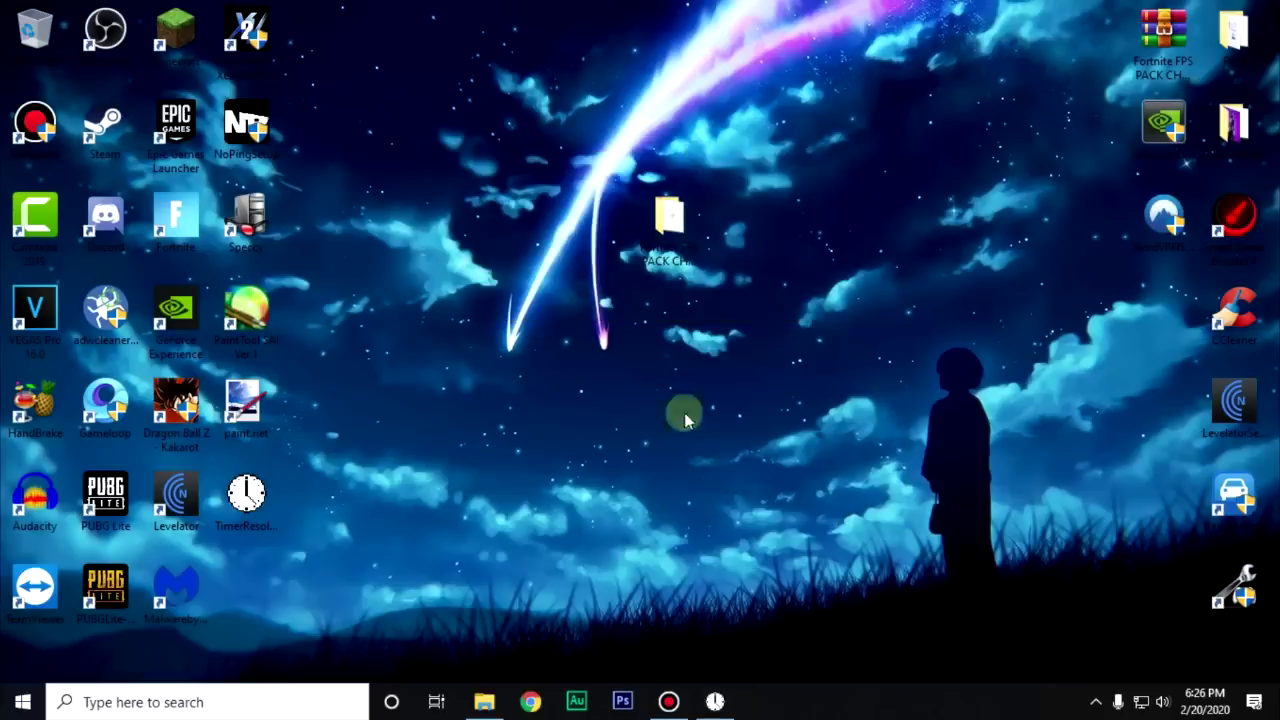
left_click(718, 700)
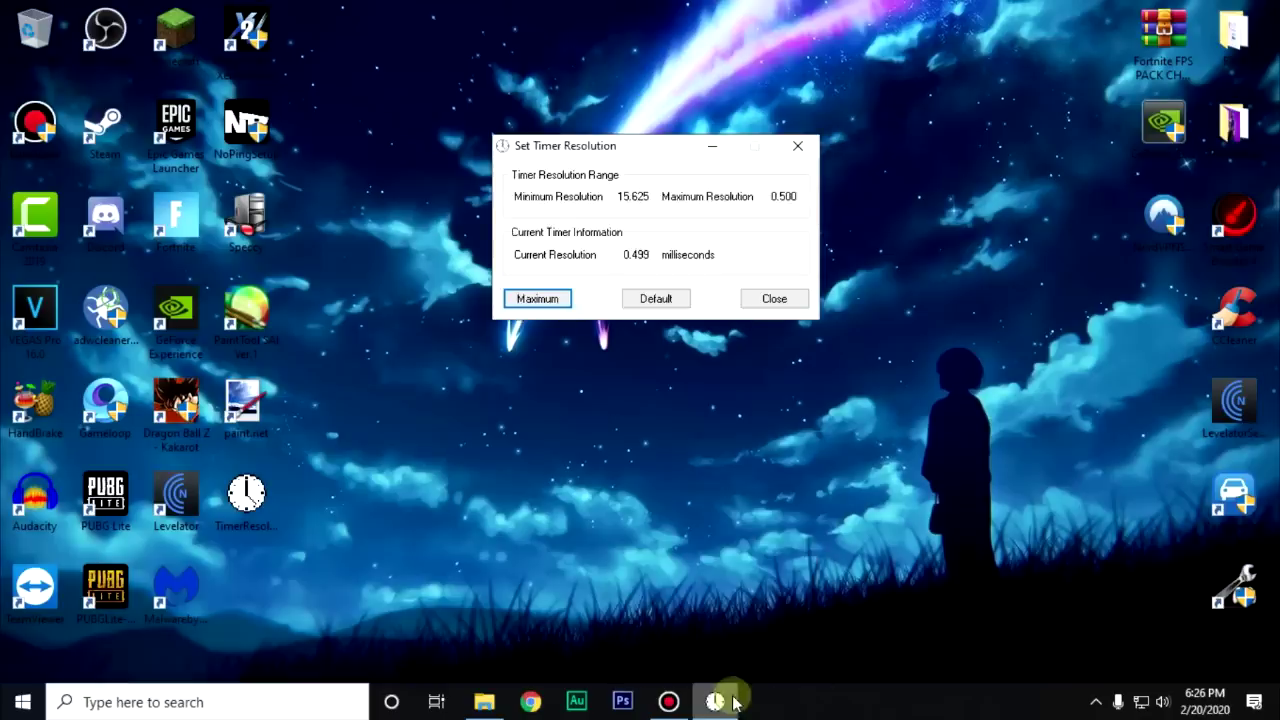
left_click(655, 298)
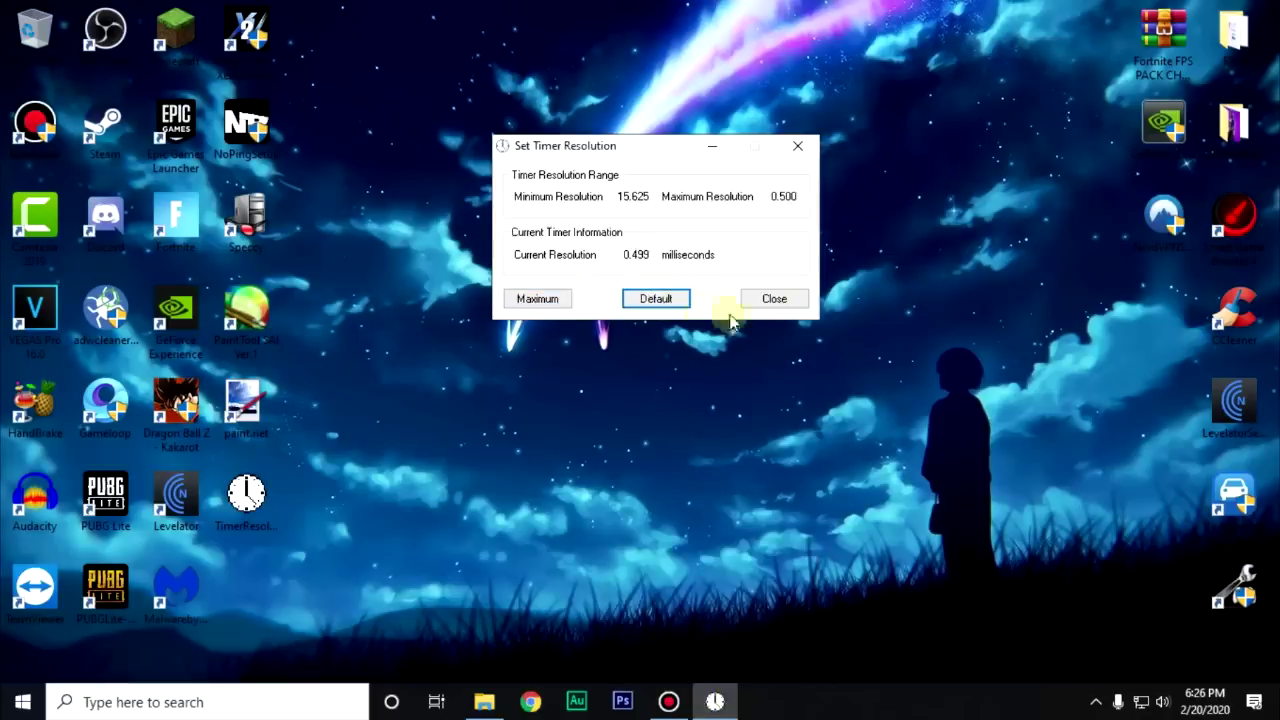
left_click(775, 299)
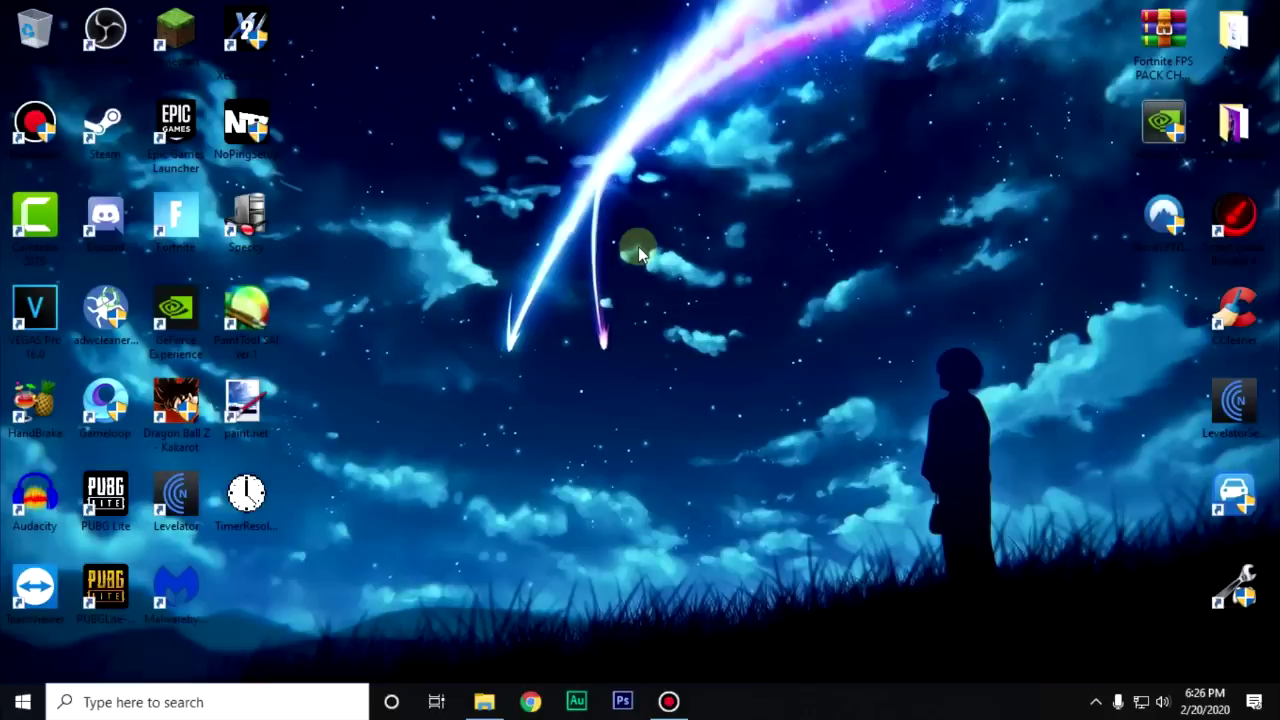
In an administrator PowerShell, run 'powercfg -duplicatescheme e9a42b02-d5df-448d-aa00-03f14749eb61'
left_click(252, 708)
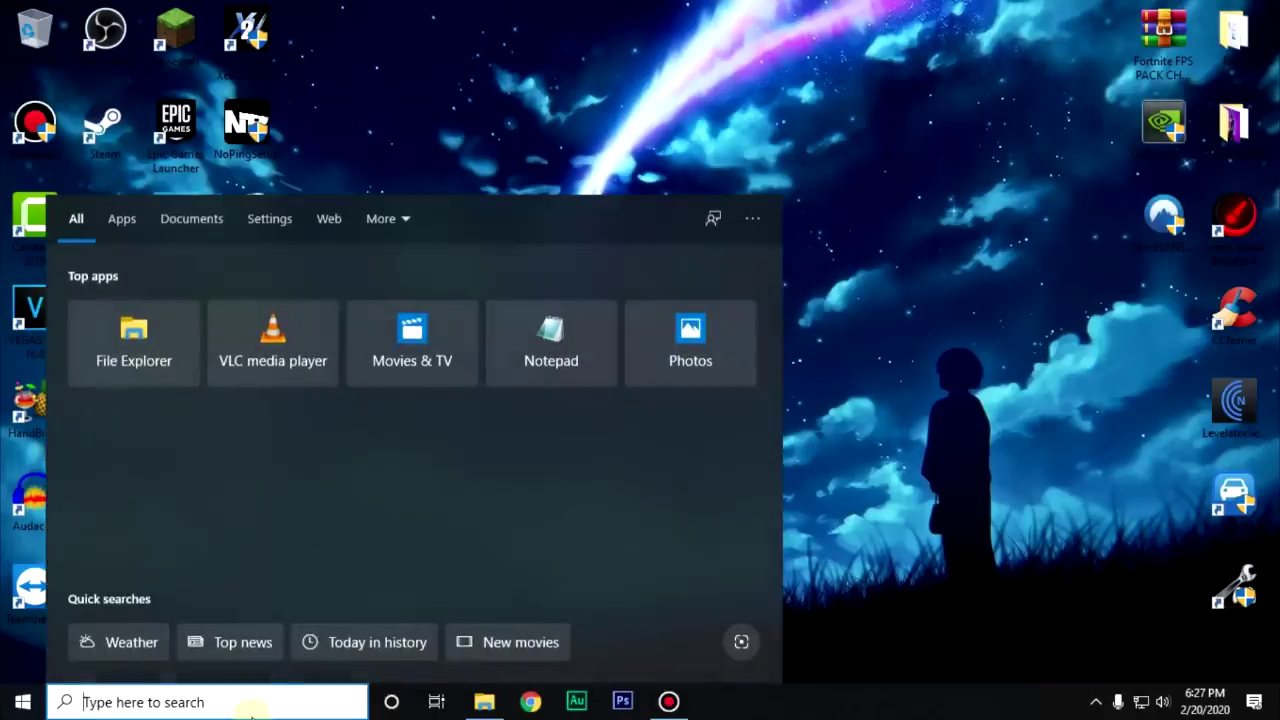
type("po")
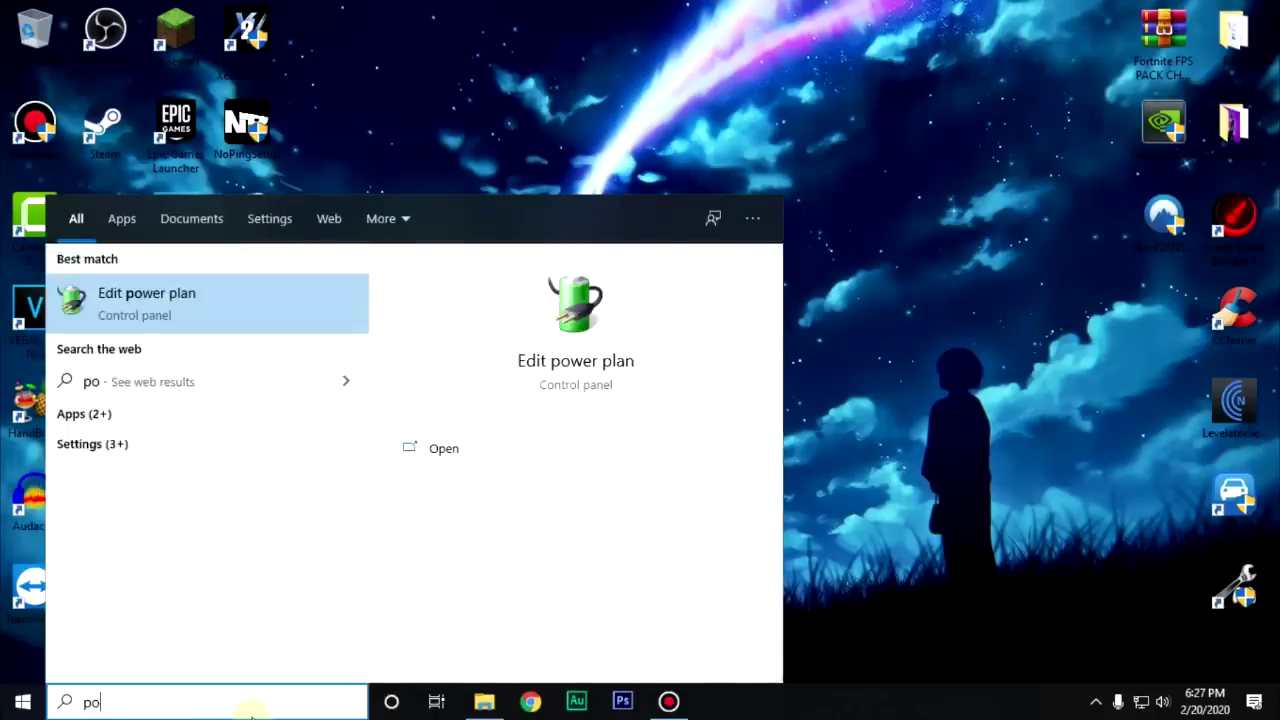
type("wer shell")
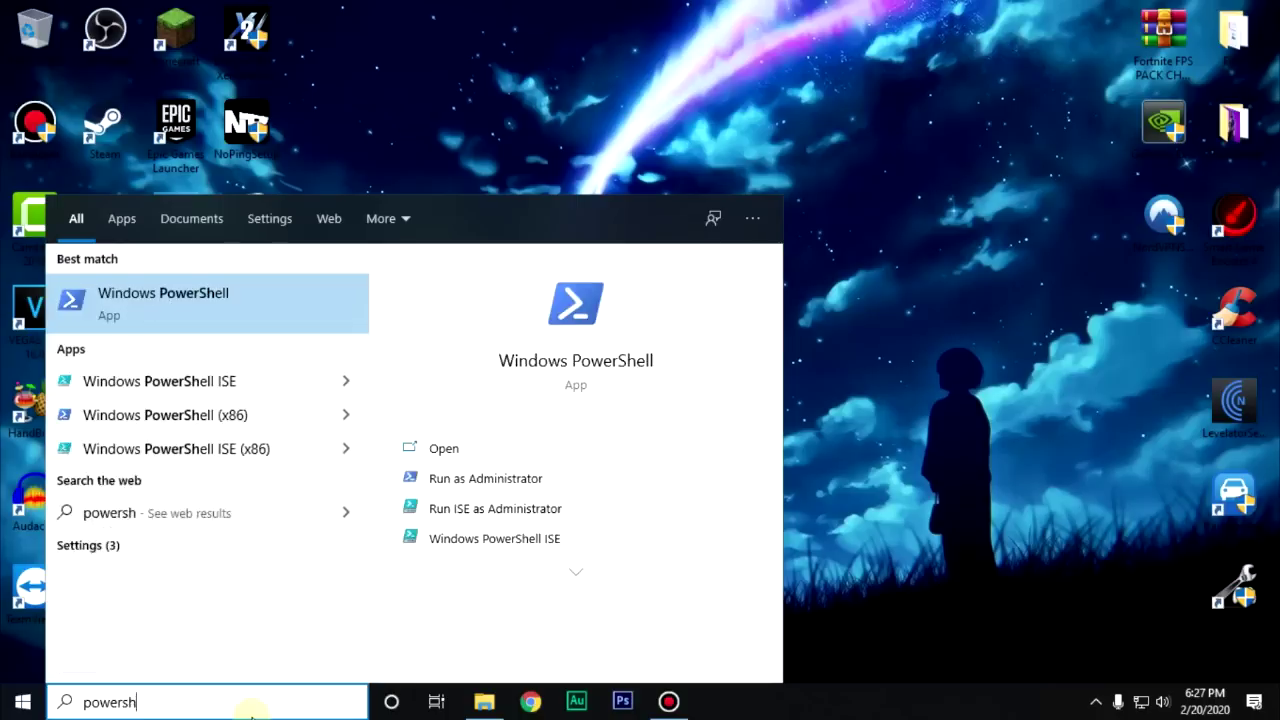
left_click(476, 480)
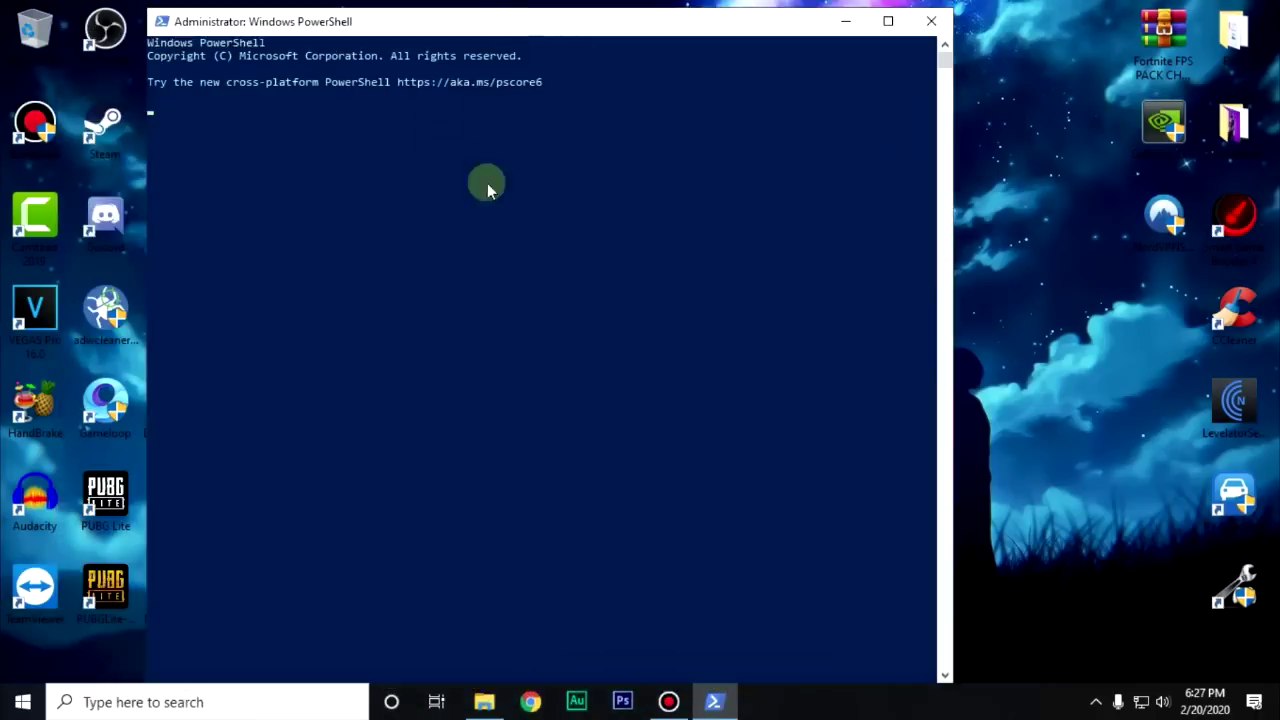
right_click(320, 130)
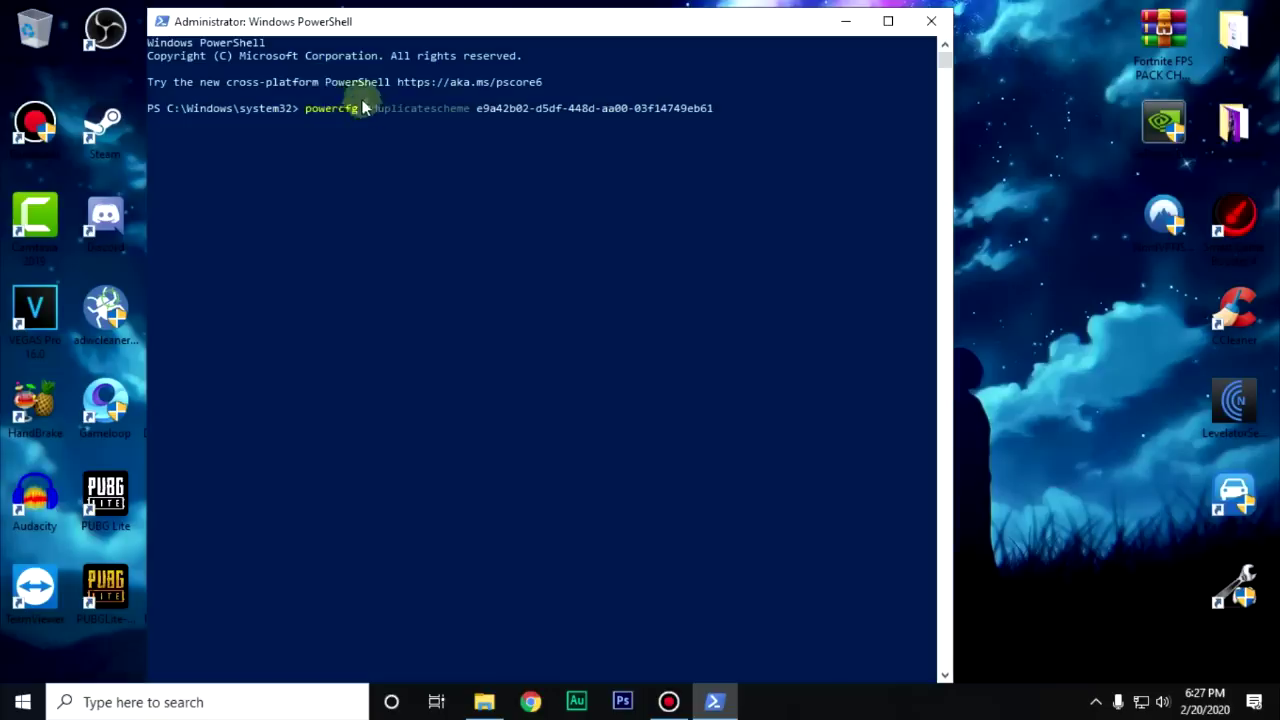
key("Return")
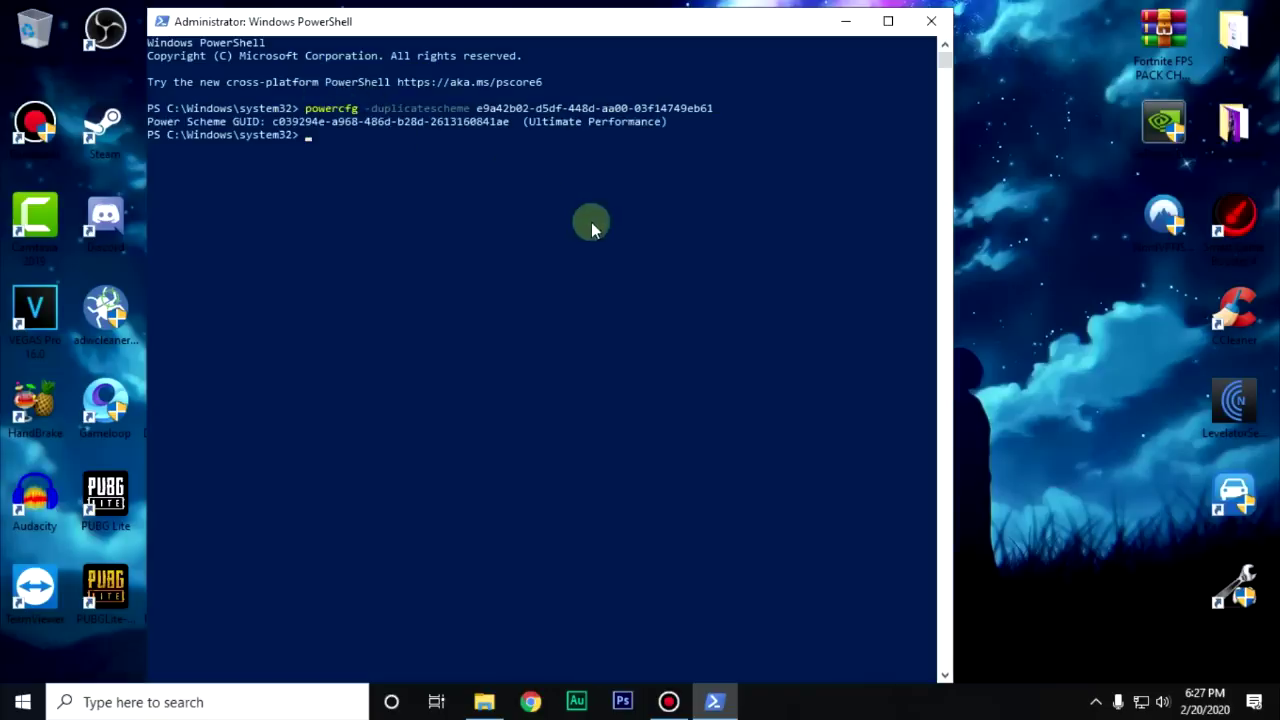
left_click(931, 20)
Make Ultimate Performance the active power plan from the additional plans list
left_click(285, 703)
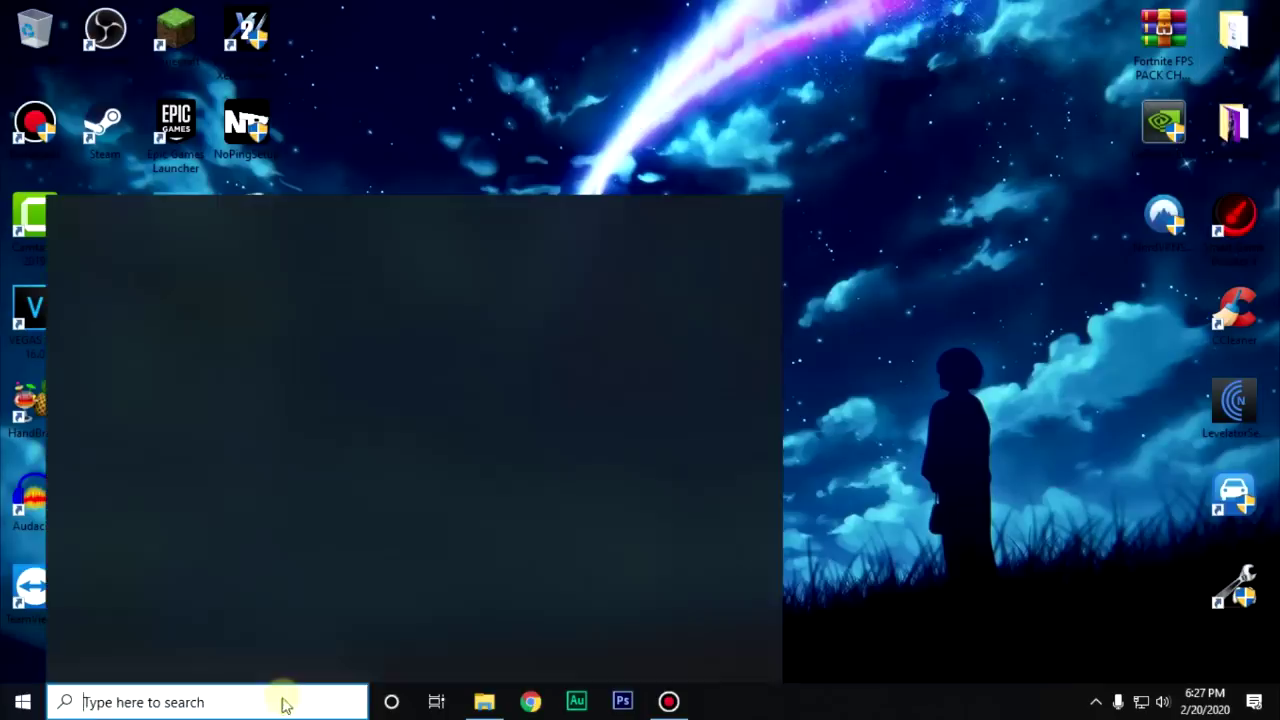
type("power")
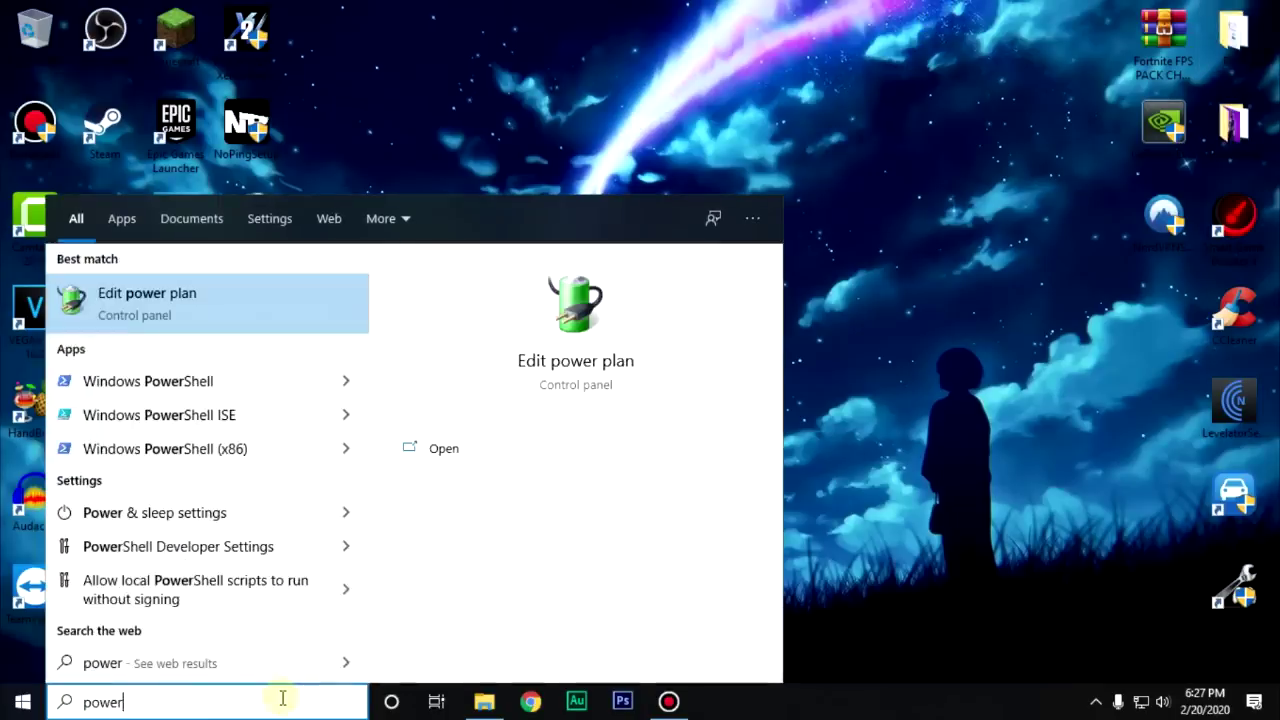
left_click(212, 310)
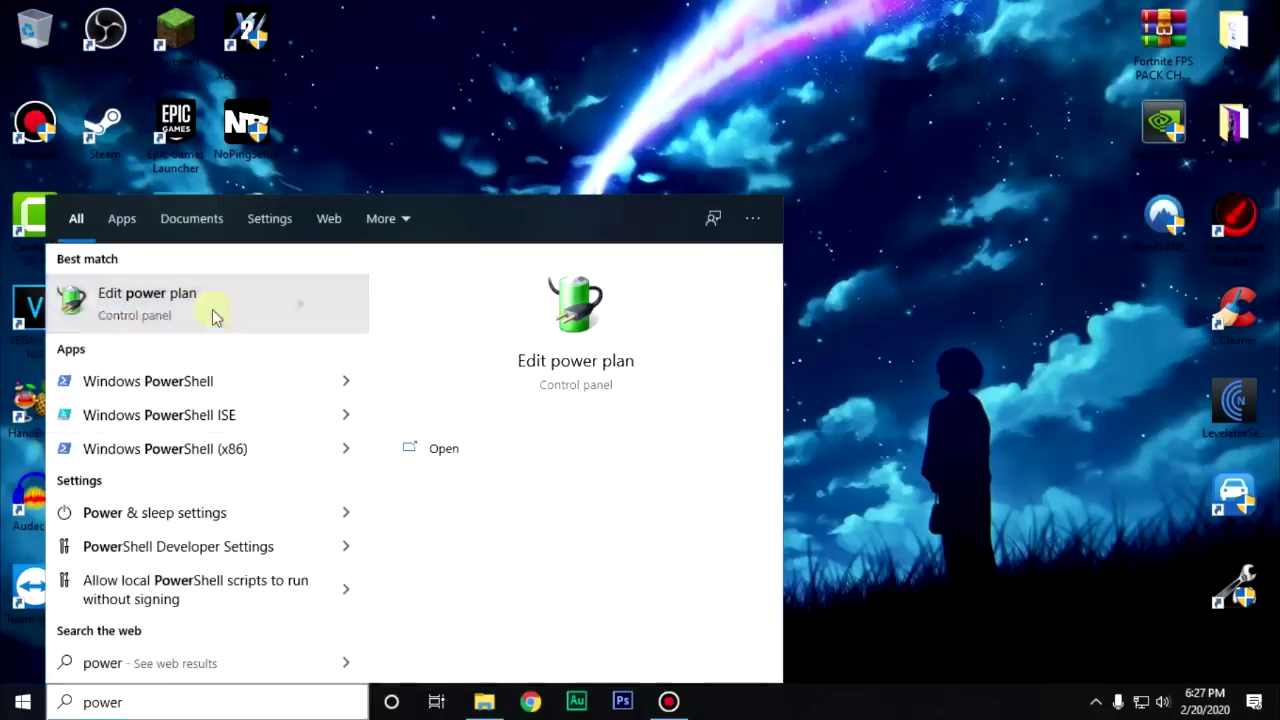
left_click(398, 40)
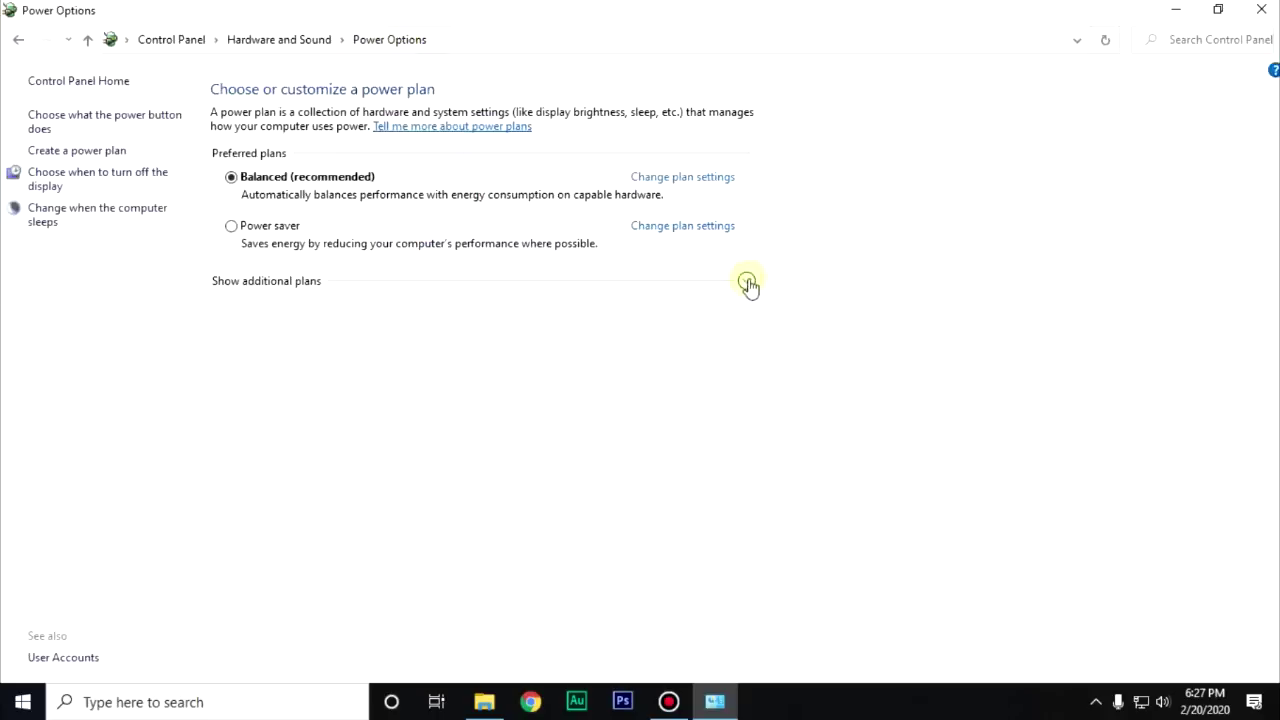
left_click(747, 284)
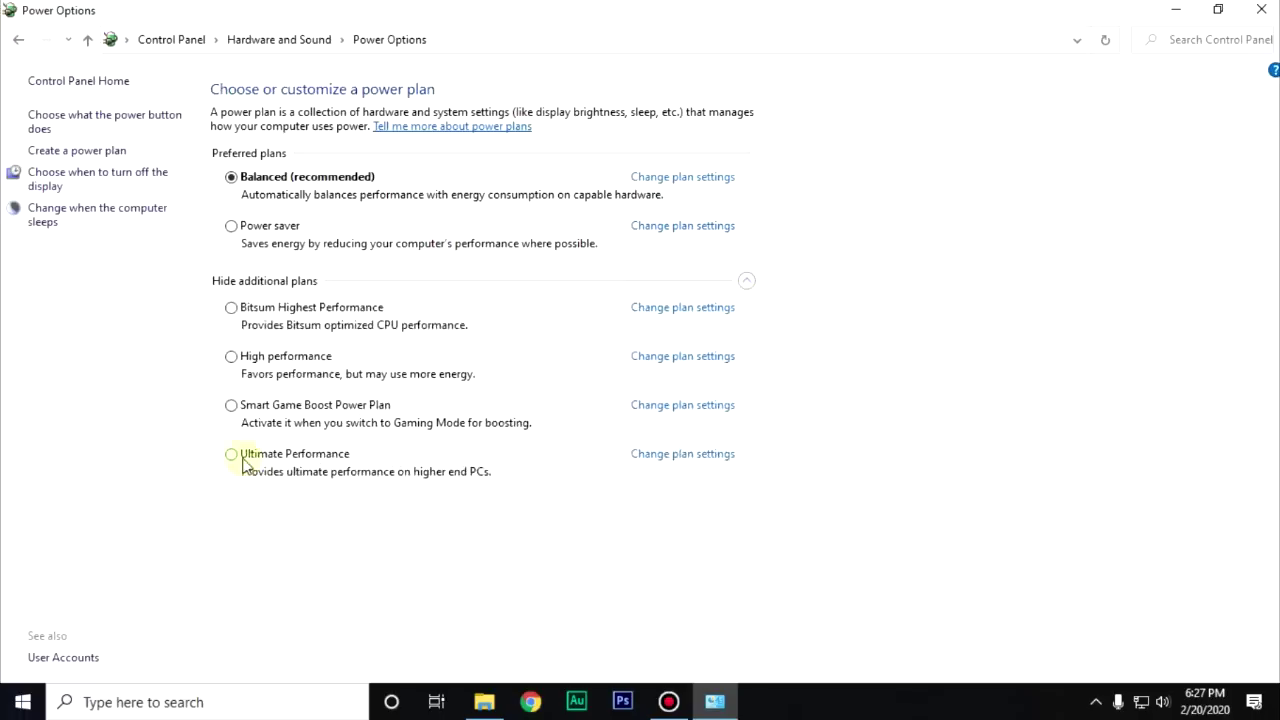
left_click(243, 456)
Set the Ultimate Performance plan's display timeout to Never, save, and close Power Options
left_click(708, 456)
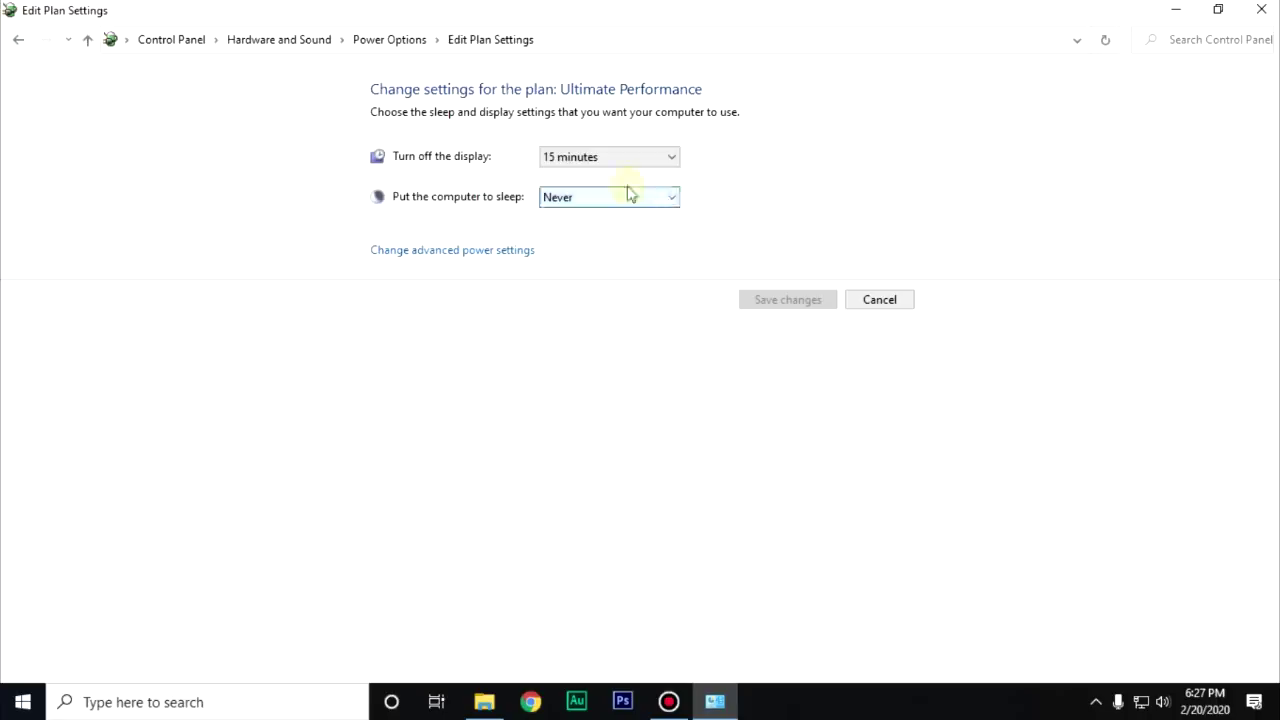
left_click(610, 158)
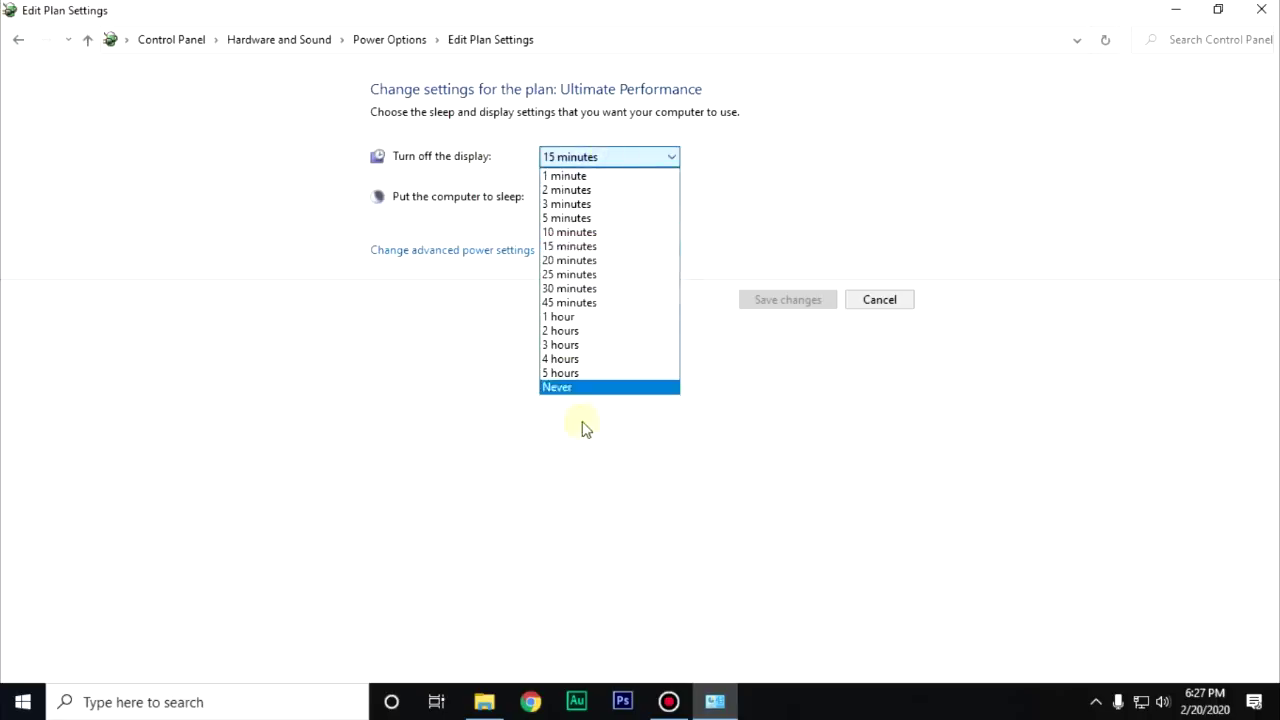
left_click(566, 388)
left_click(786, 304)
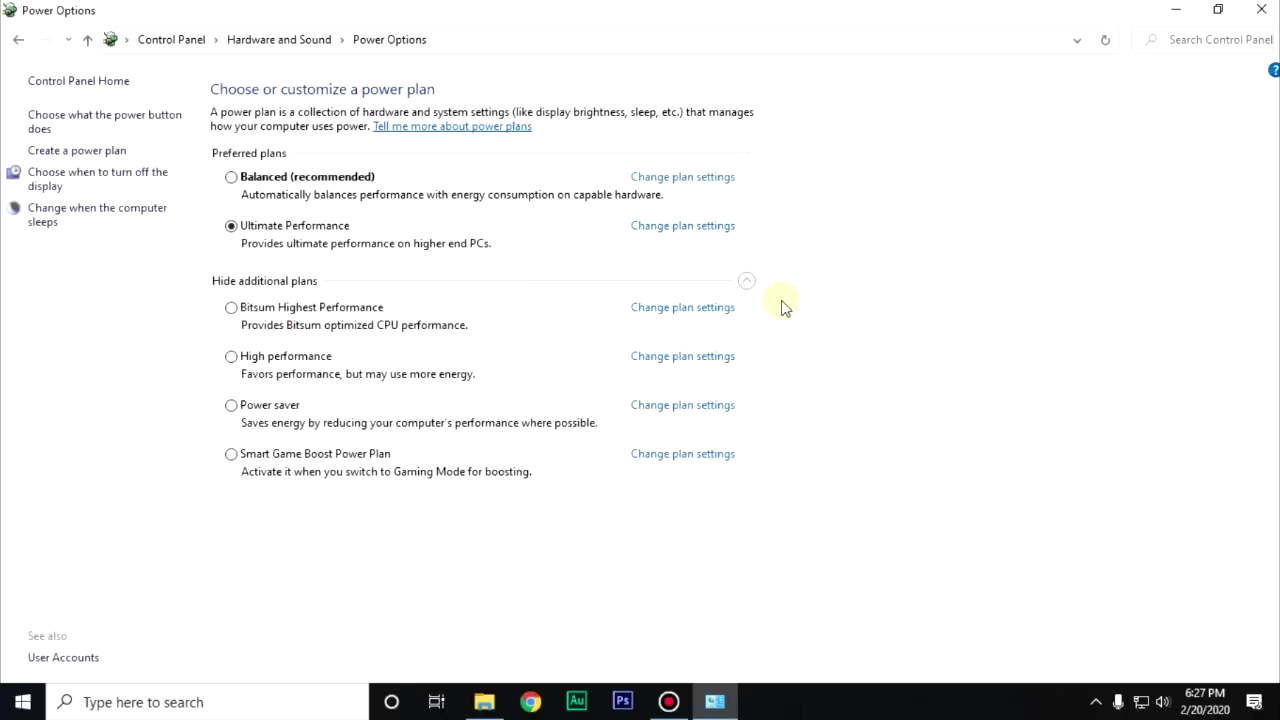
left_click(1262, 9)
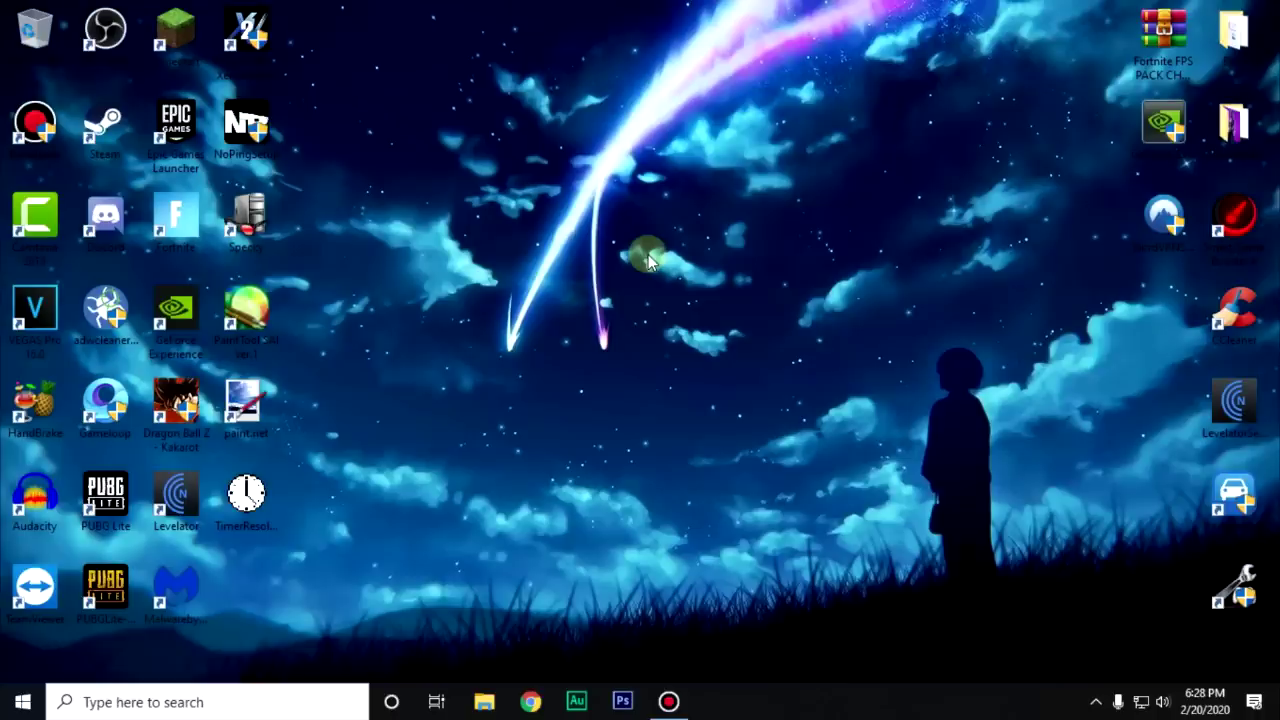
From This PC, run Check and Scan drive on Local Disk (C:) in its Properties Tools
left_click(284, 701)
type("t")
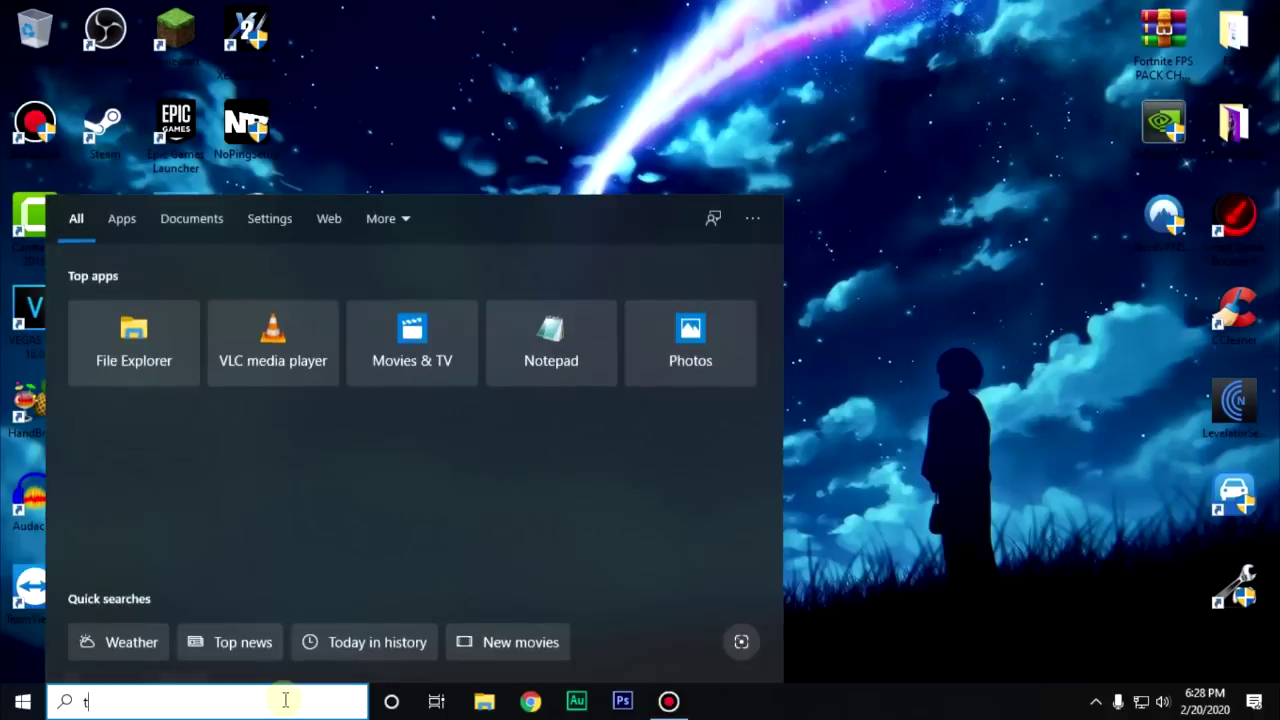
type("his pc")
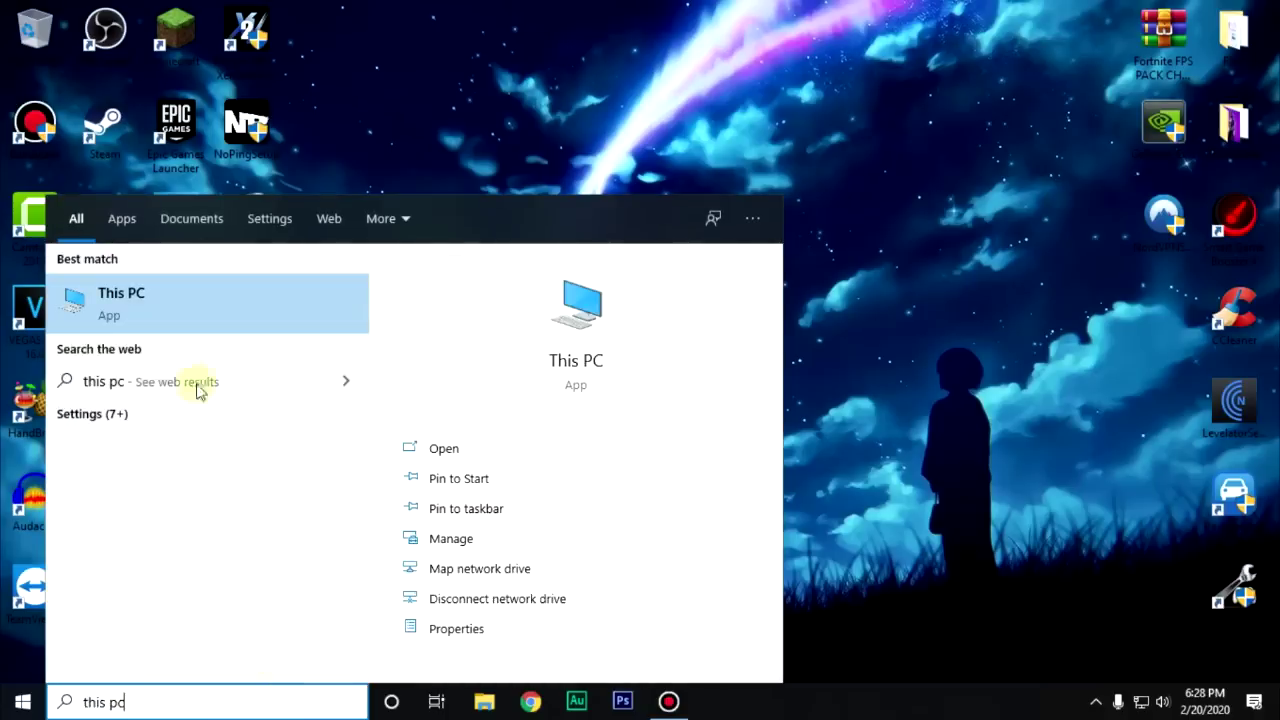
left_click(157, 313)
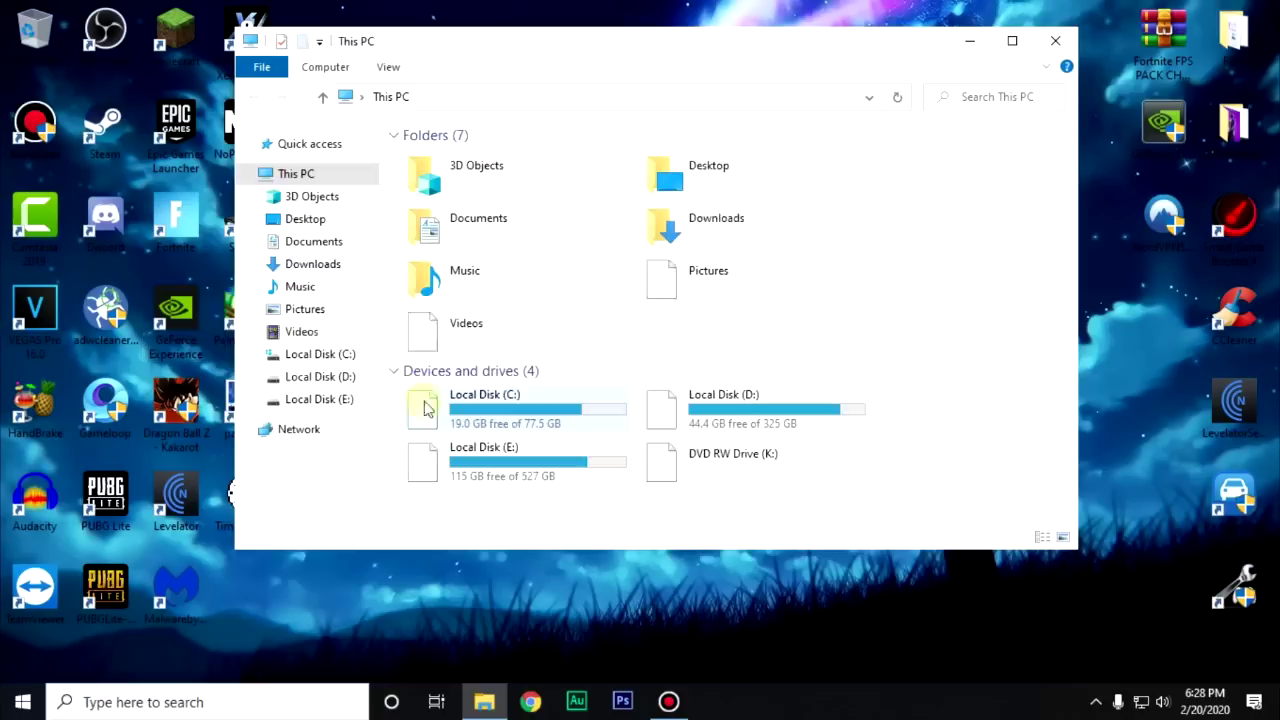
right_click(491, 417)
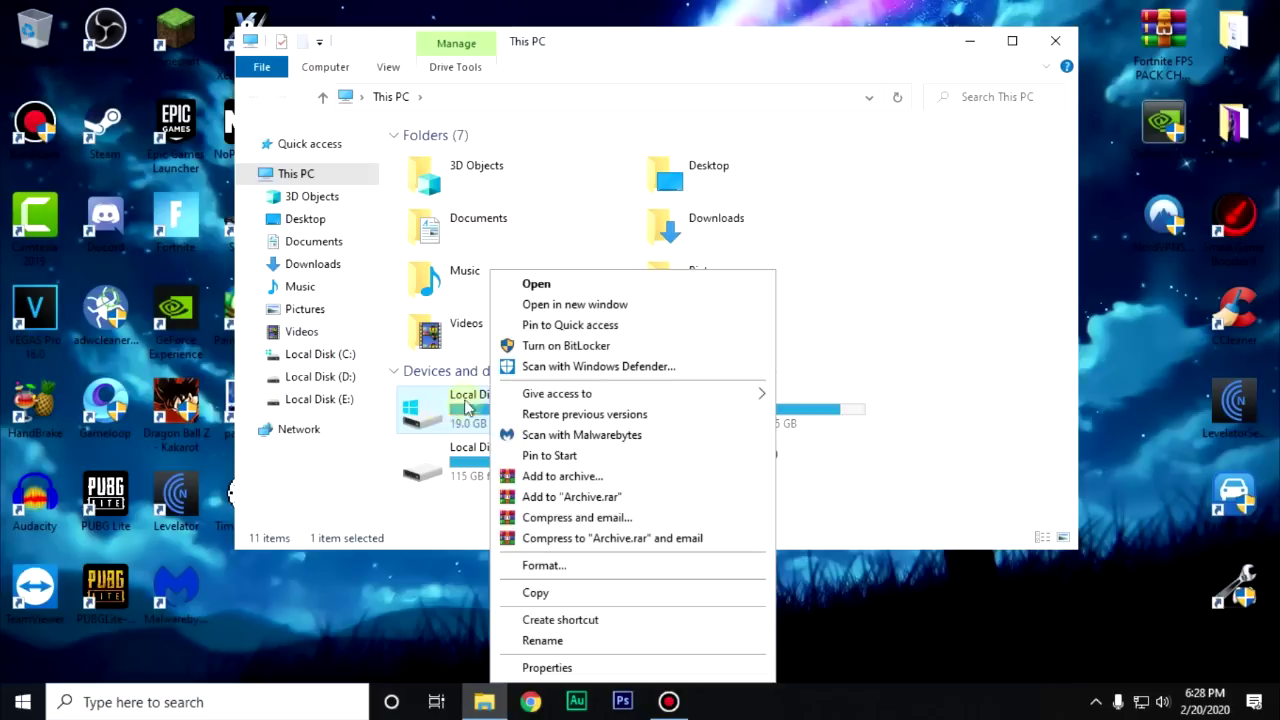
left_click(565, 668)
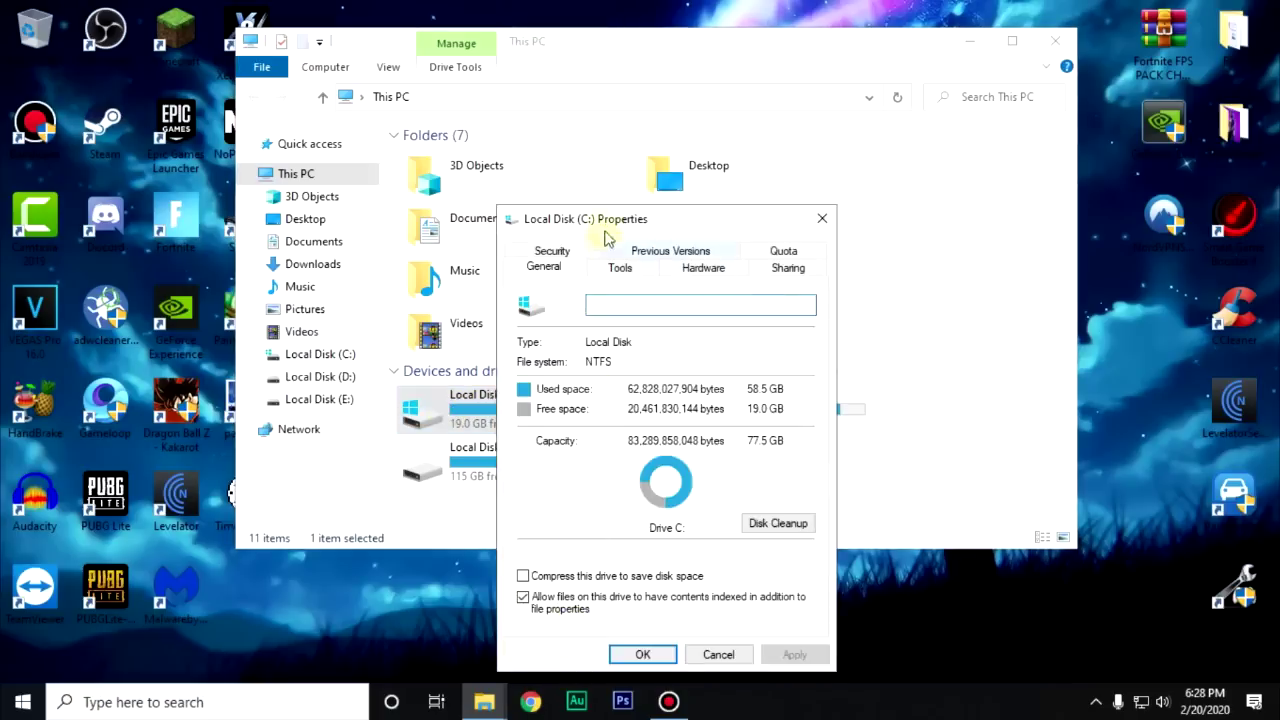
left_click_drag(605, 219, 646, 134)
left_click(657, 182)
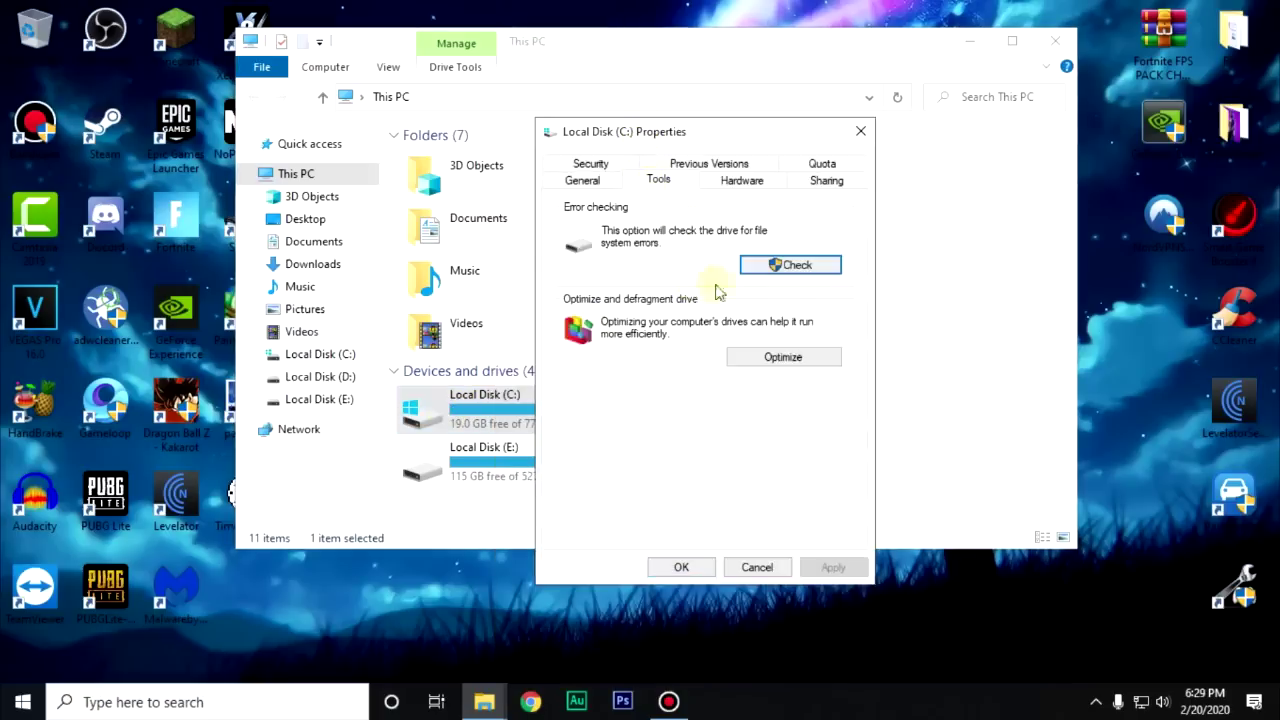
left_click(786, 270)
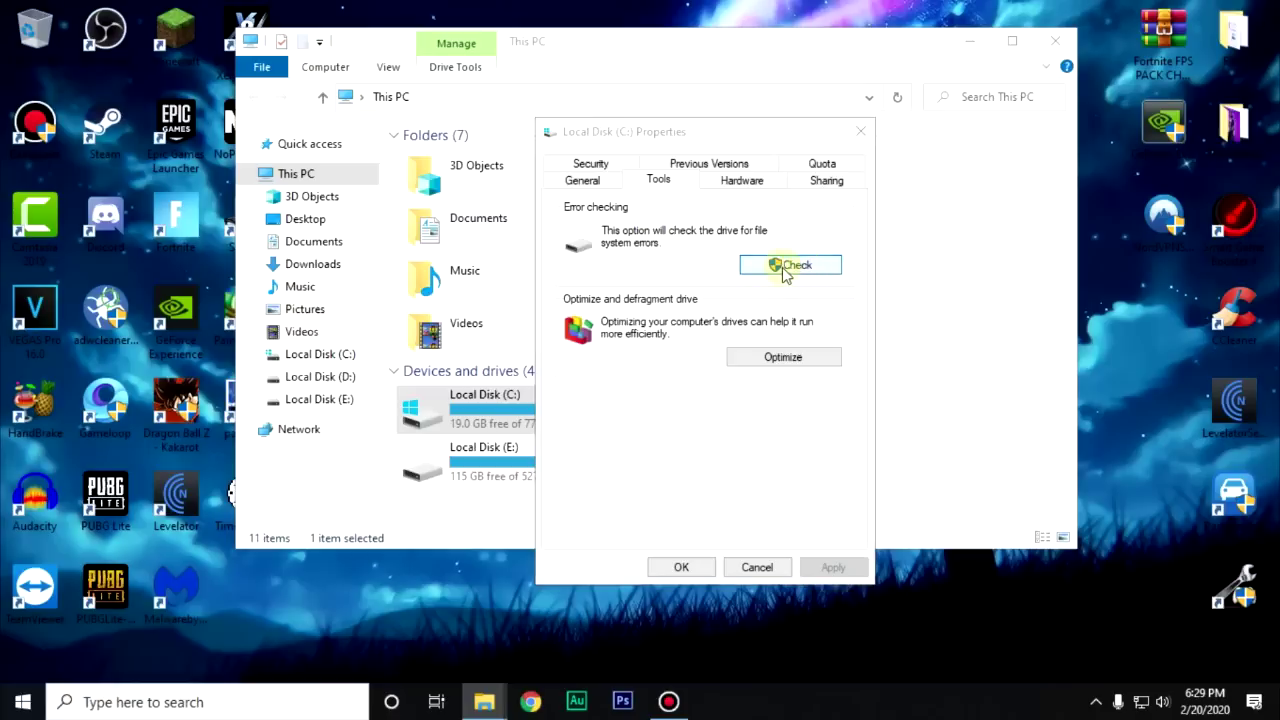
left_click(530, 348)
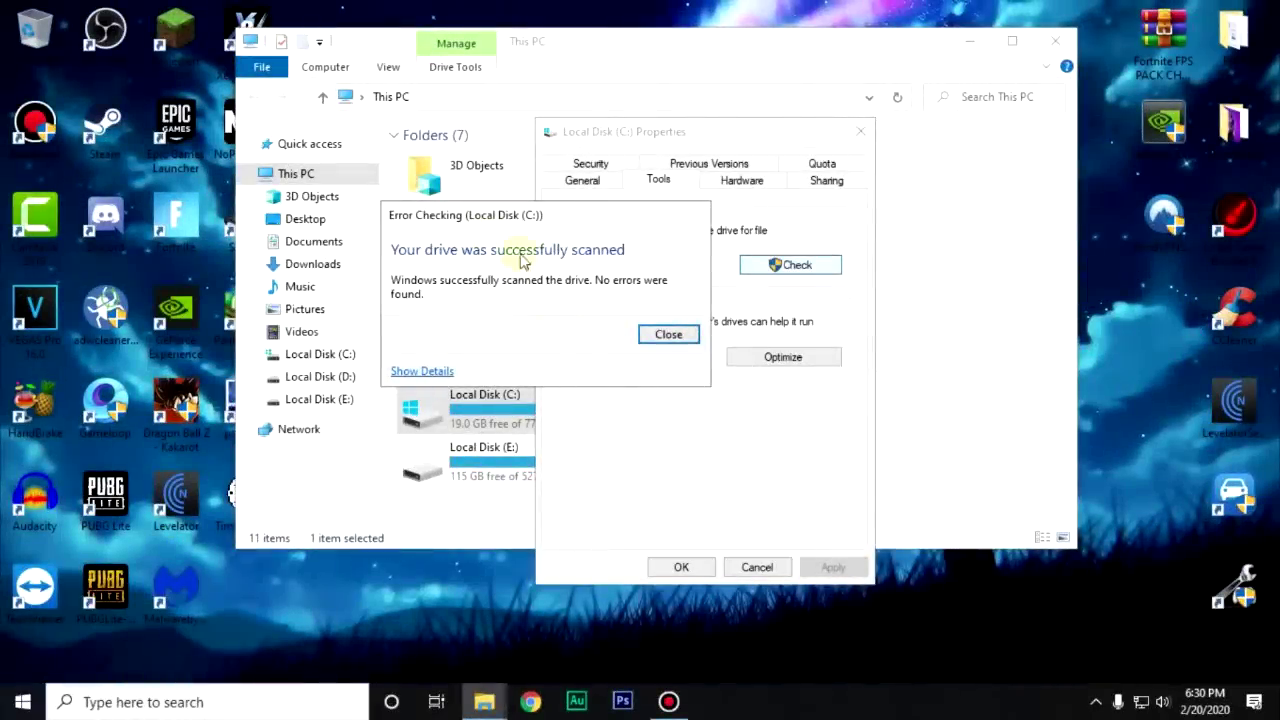
Review the C: drive in Optimize Drives, then close it, the drive properties and This PC
left_click(668, 335)
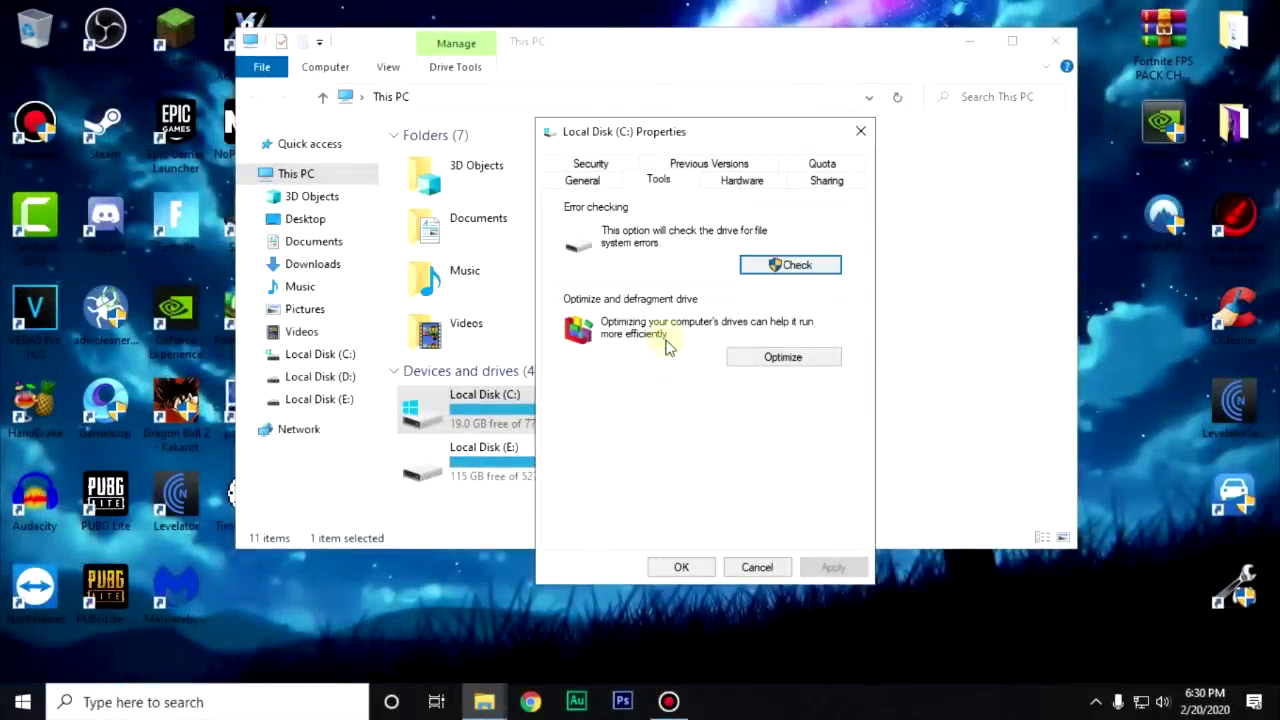
left_click(780, 357)
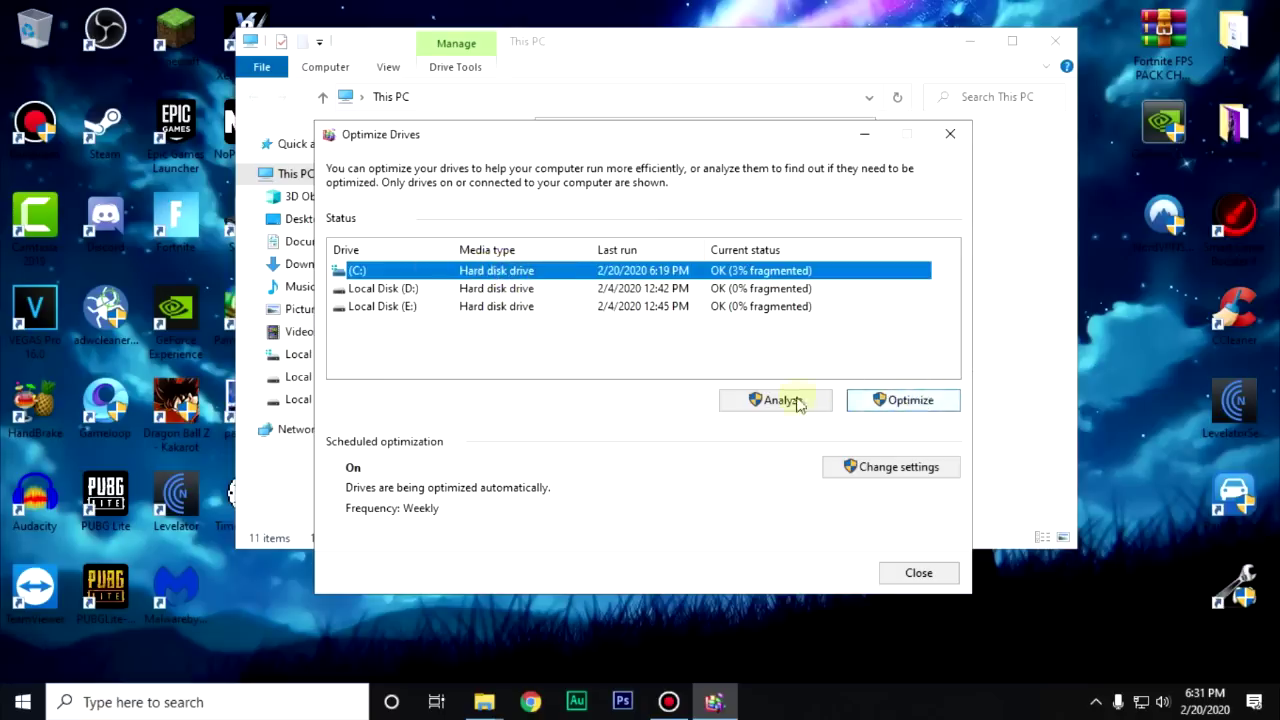
left_click(910, 575)
left_click(699, 568)
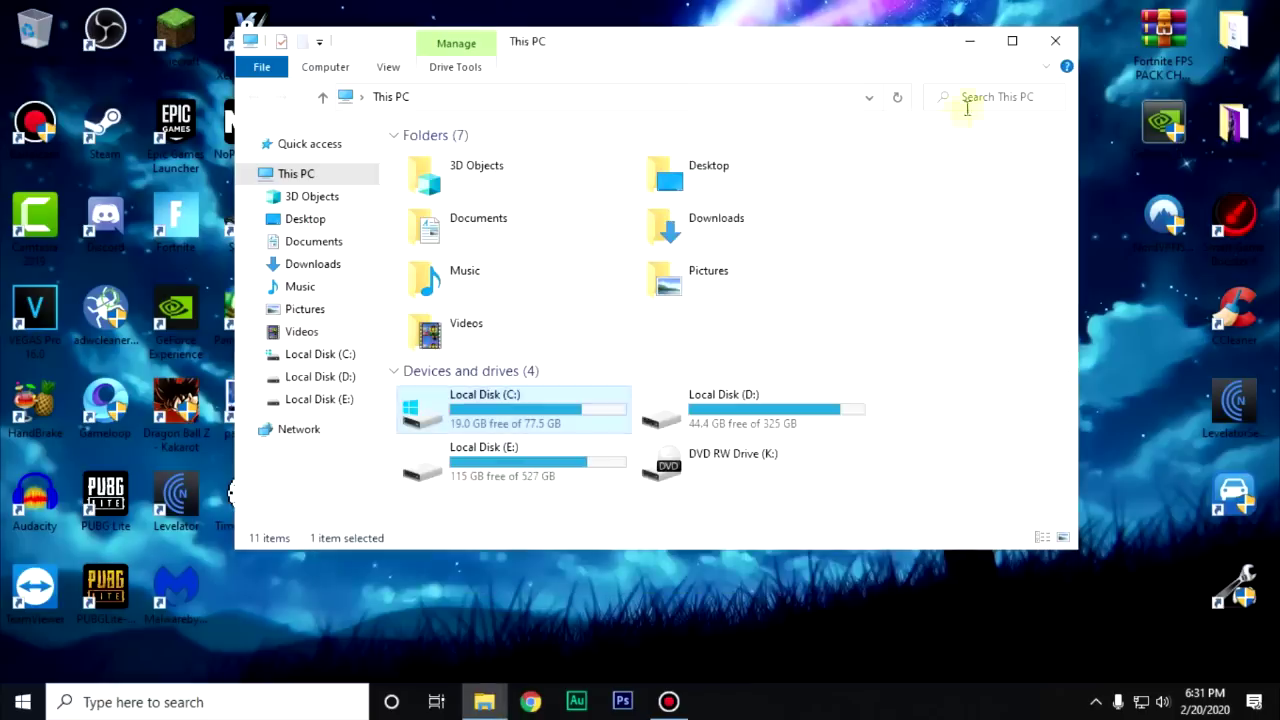
left_click(1055, 41)
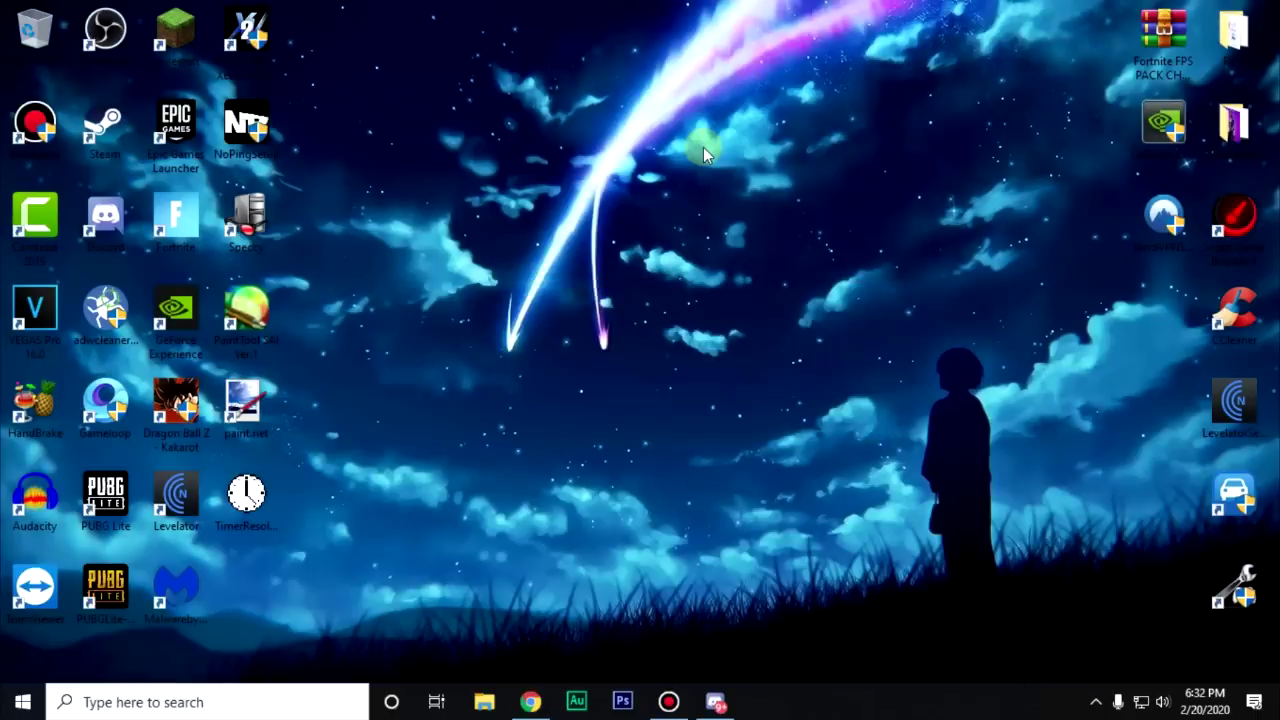
In Discord's Appearance settings, cancel the Hardware Acceleration change so it stays off
left_click(731, 700)
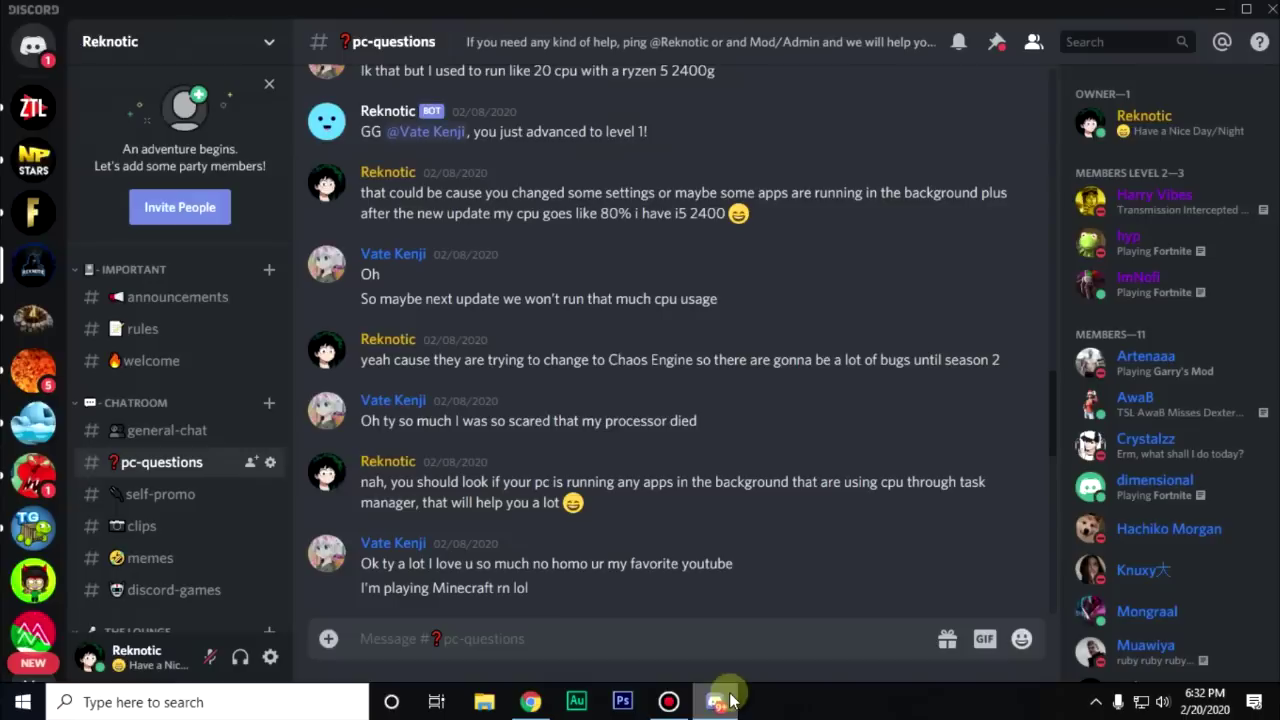
left_click(271, 658)
scroll(226, 505, "down", 3)
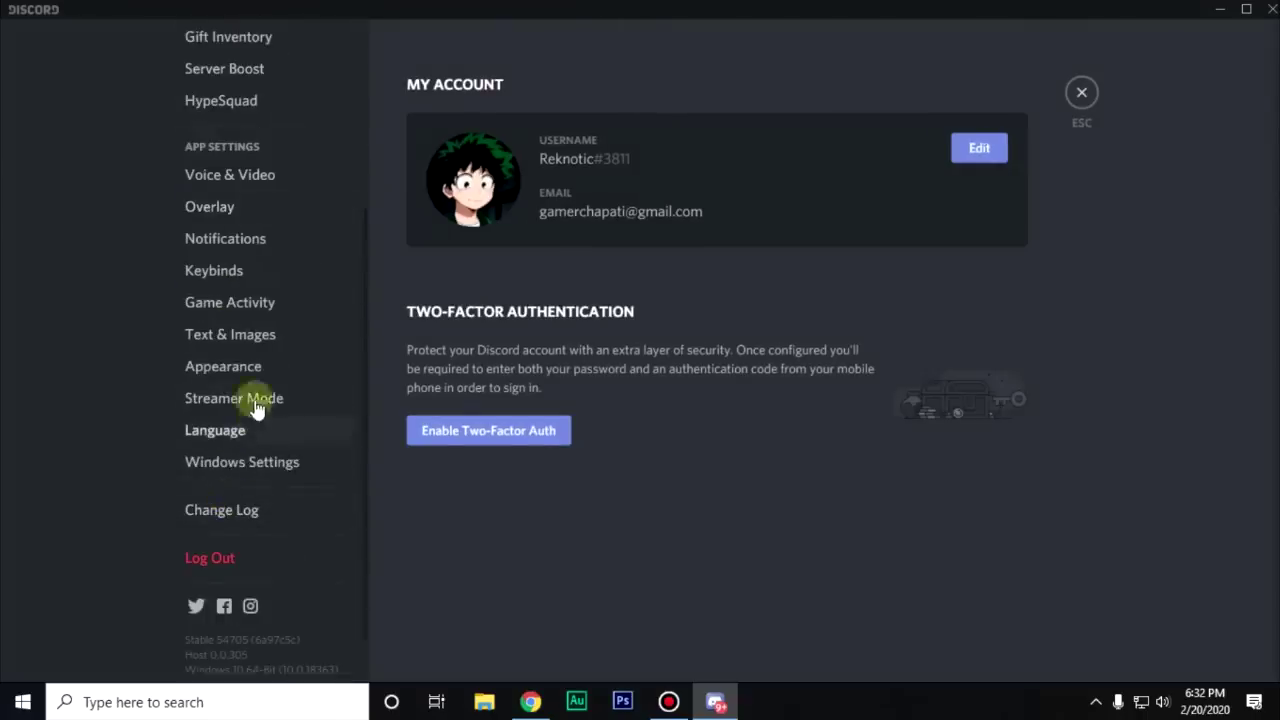
left_click(223, 366)
scroll(656, 495, "down", 4)
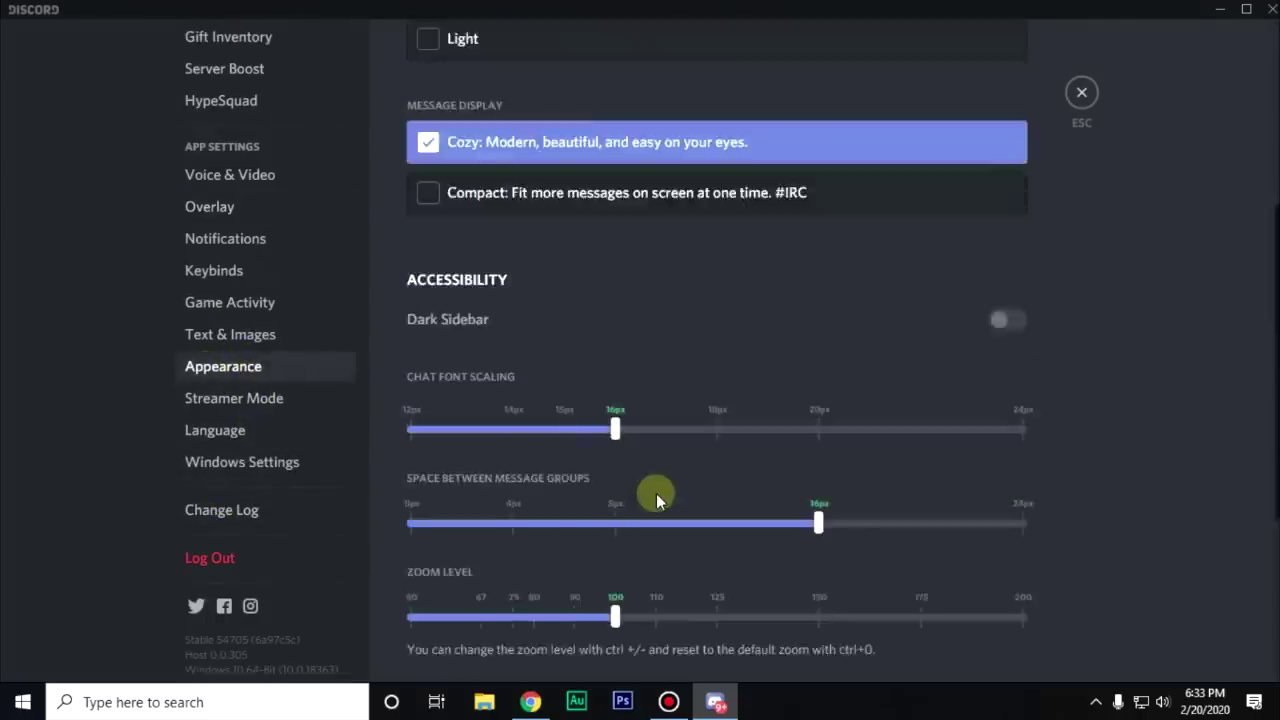
scroll(656, 493, "down", 3)
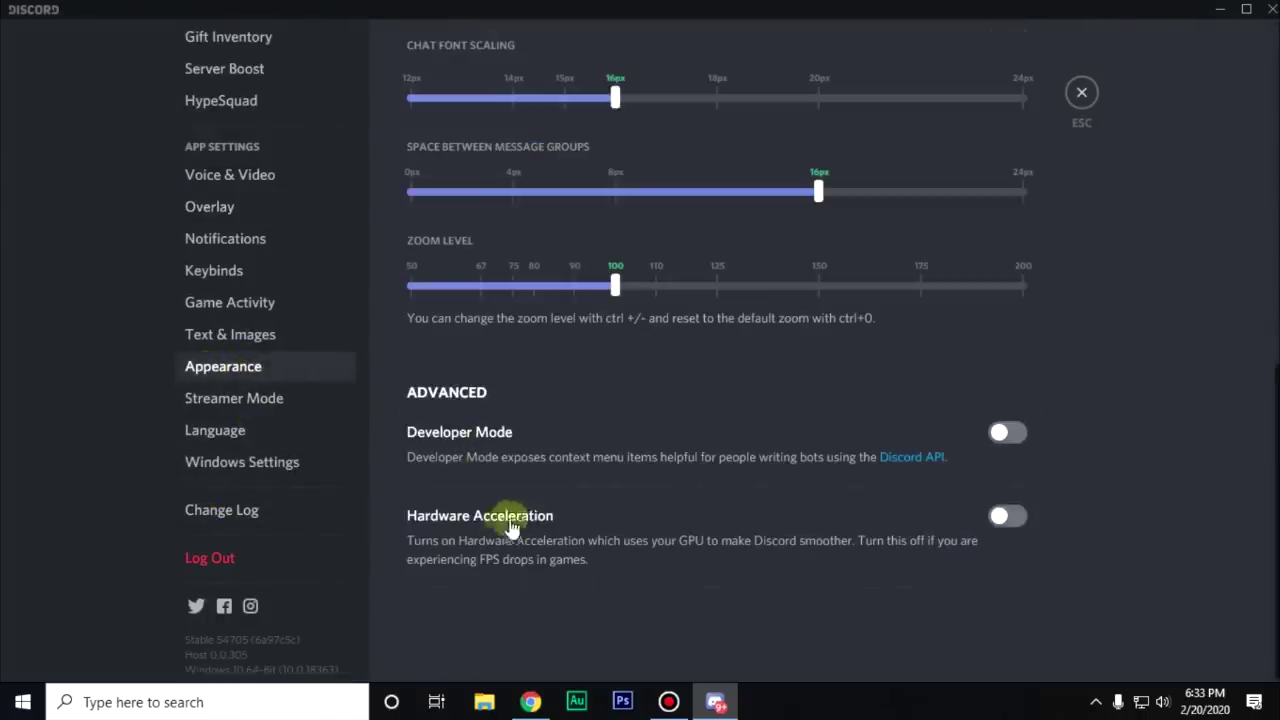
left_click(1010, 535)
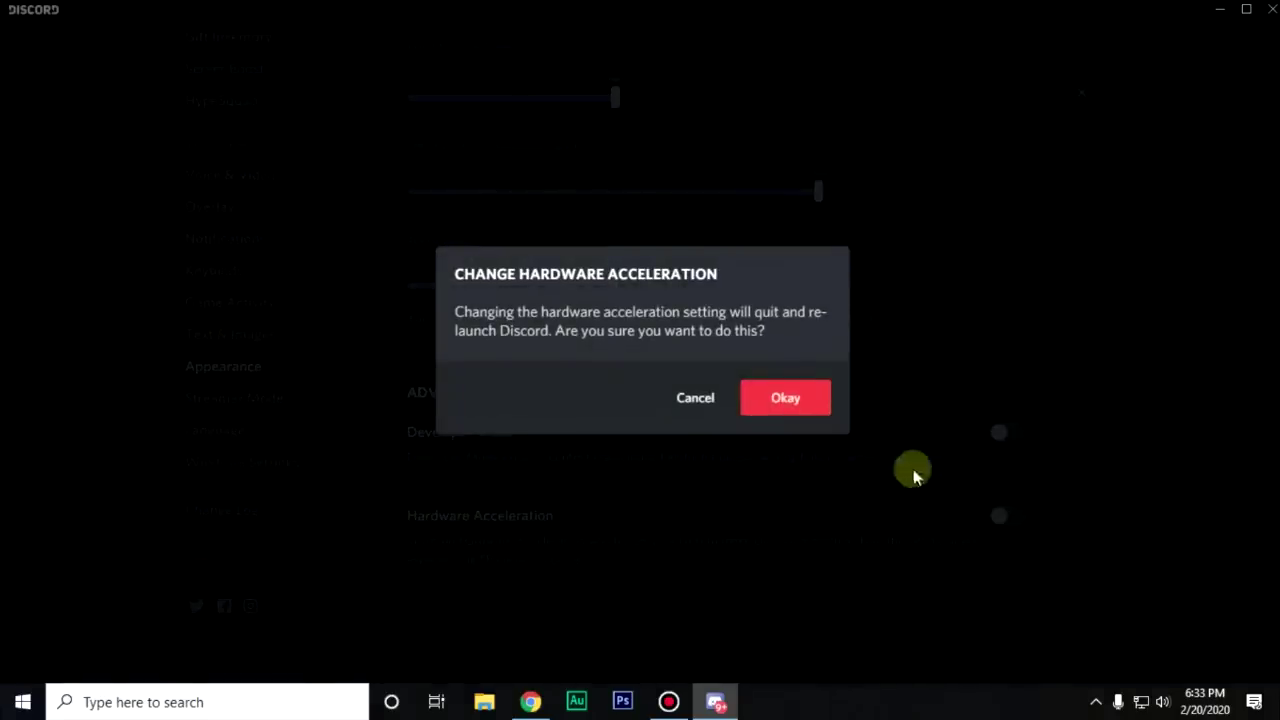
left_click(706, 404)
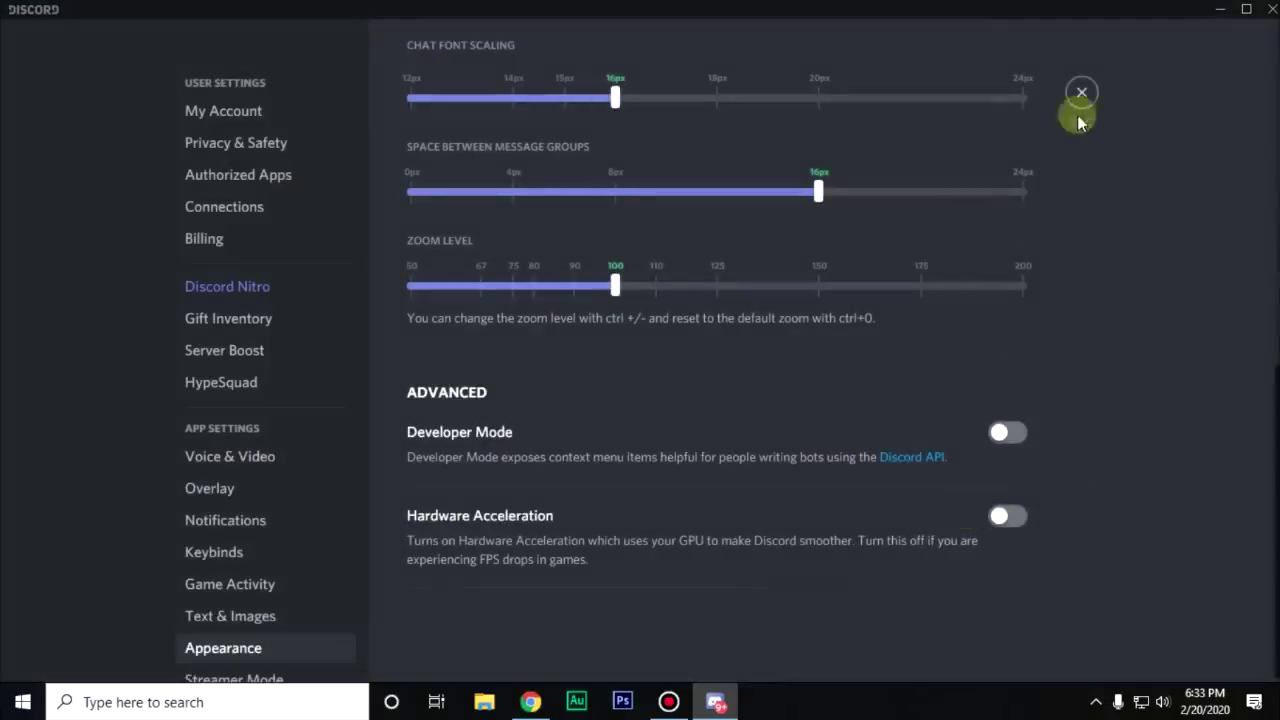
left_click(1082, 95)
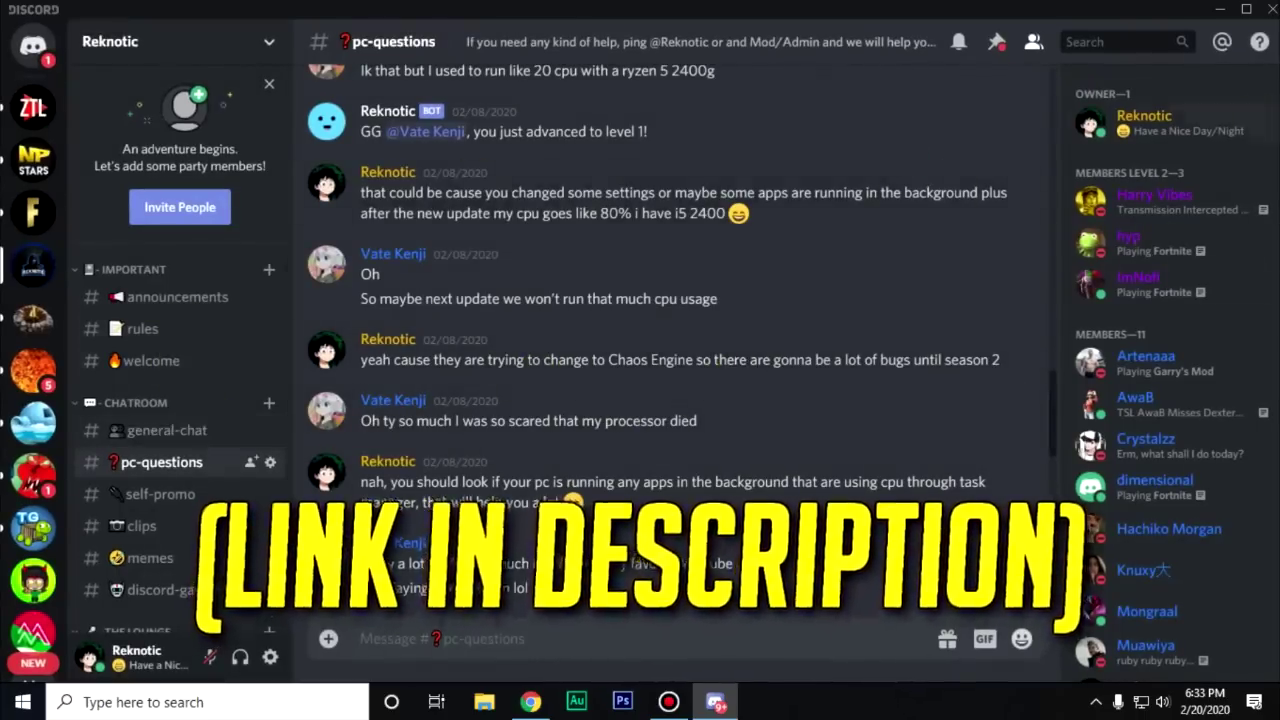
Close Discord and confirm Chrome's advanced System settings have hardware acceleration and background apps off
left_click(1273, 9)
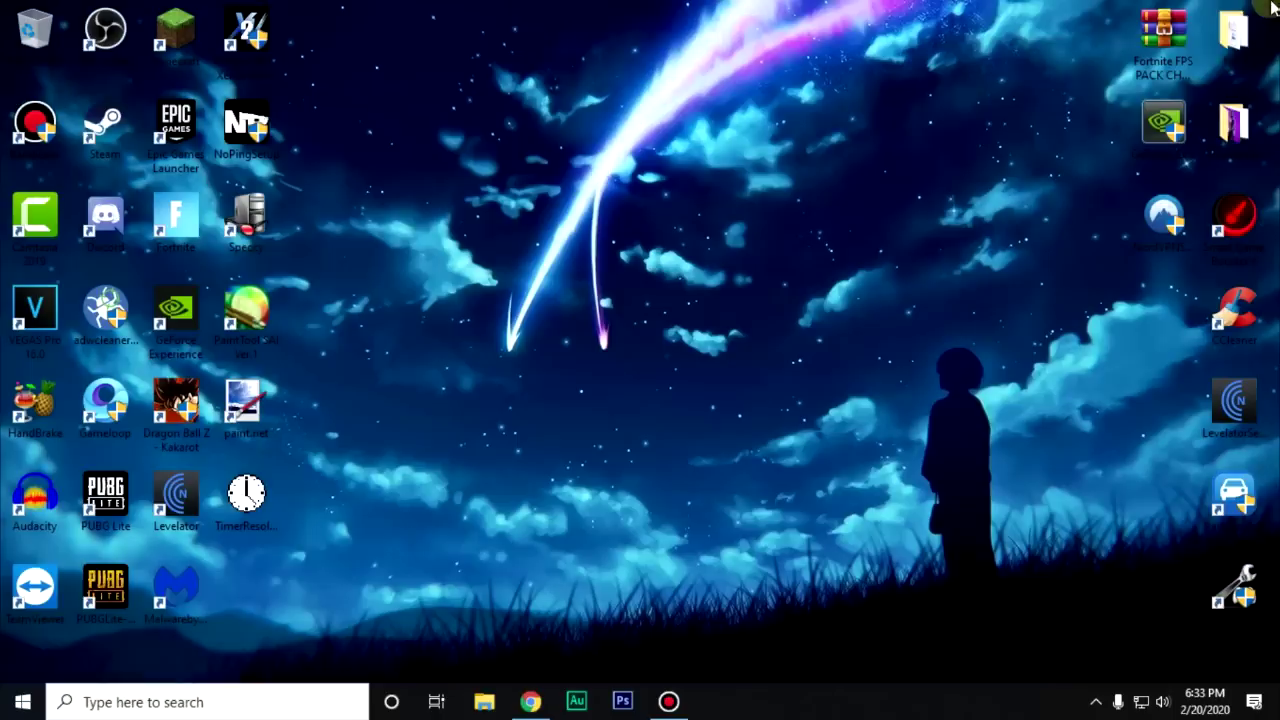
left_click(531, 701)
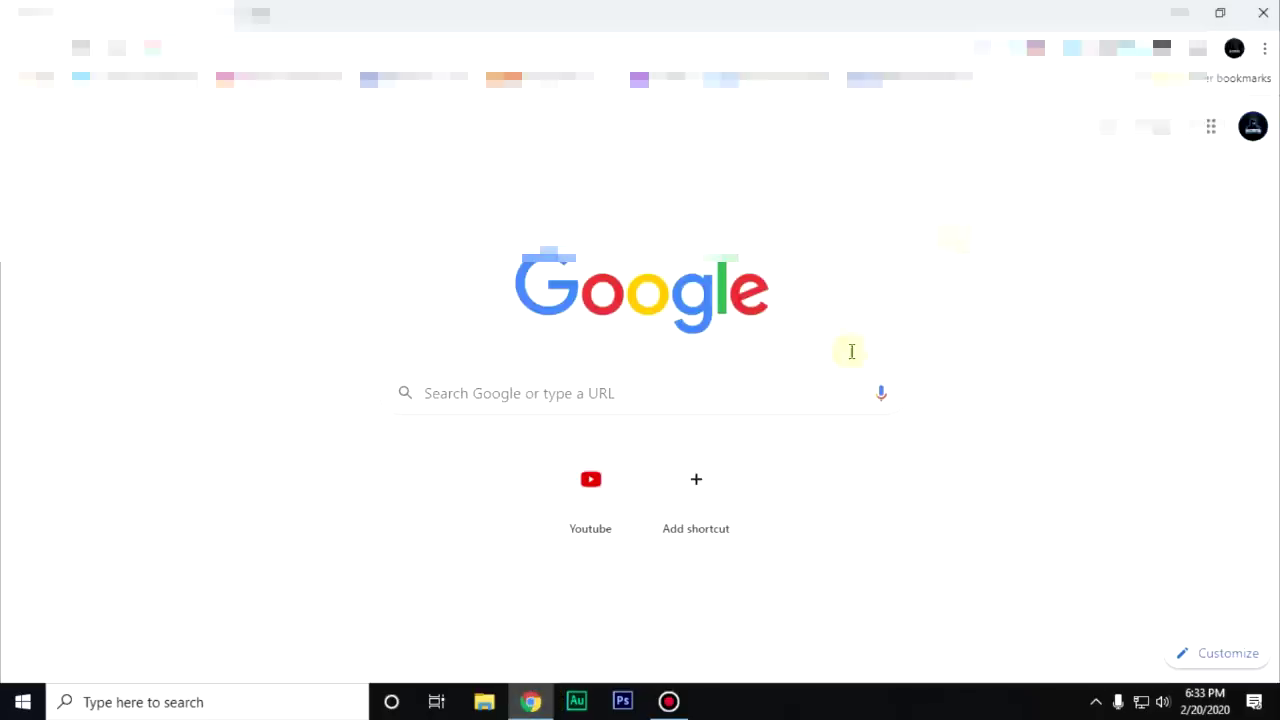
left_click(1264, 50)
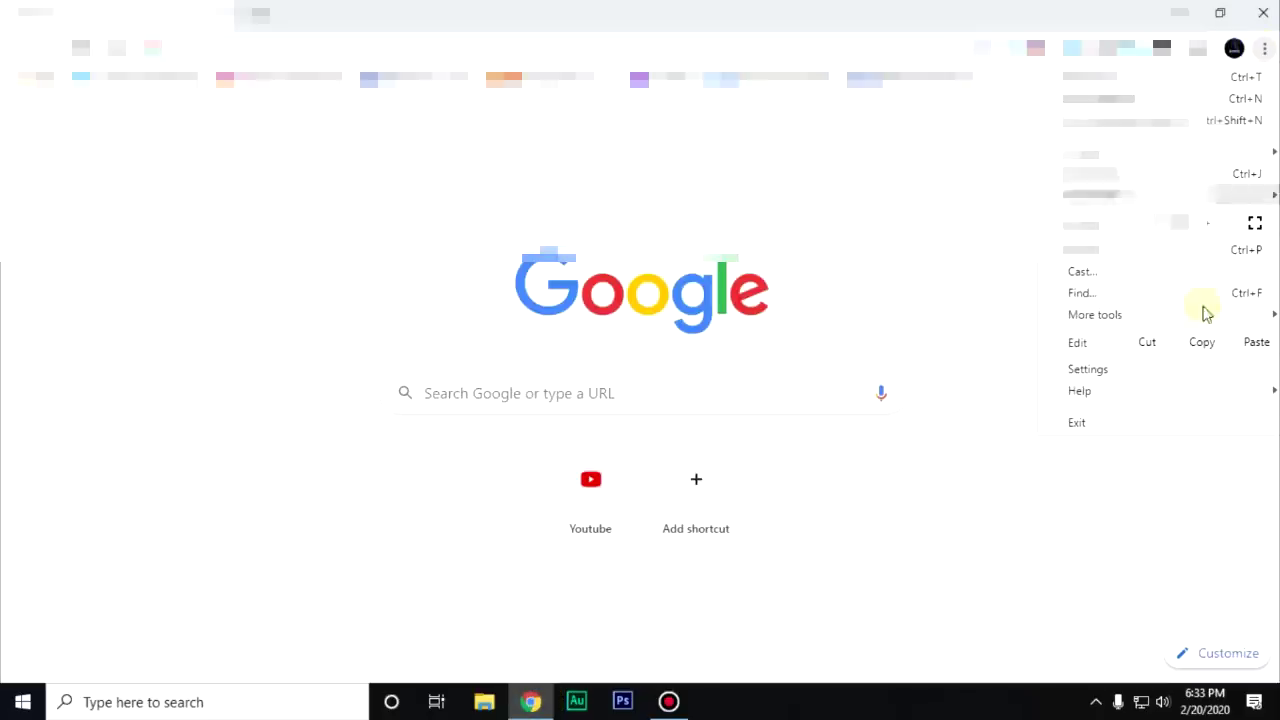
left_click(1160, 368)
scroll(1160, 368, "down", 10)
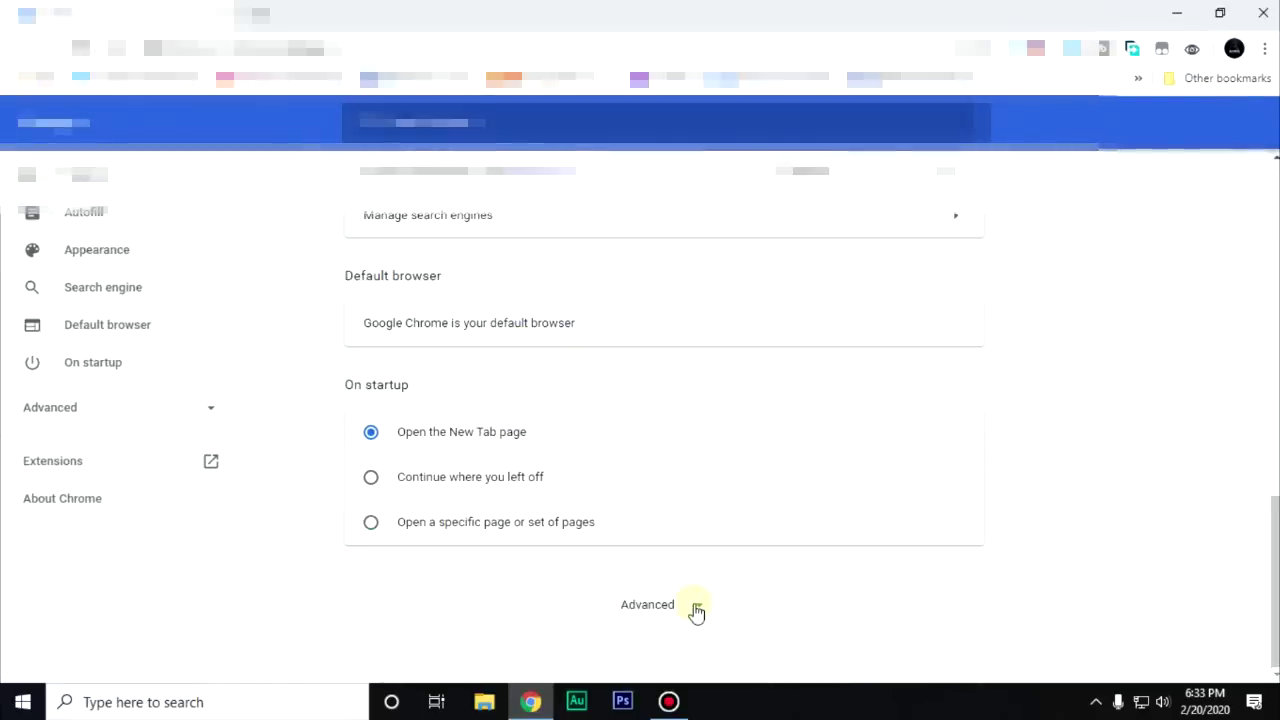
left_click(692, 608)
scroll(683, 540, "down", 15)
scroll(684, 542, "down", 3)
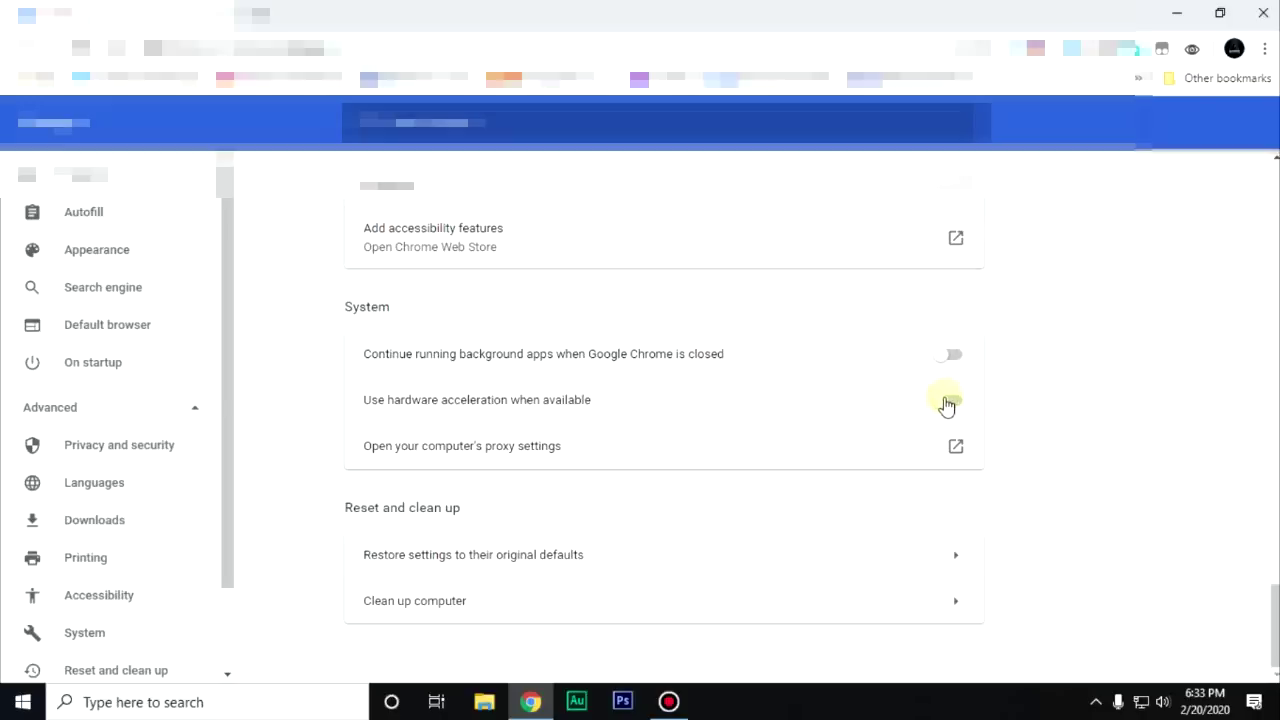
left_click(1262, 12)
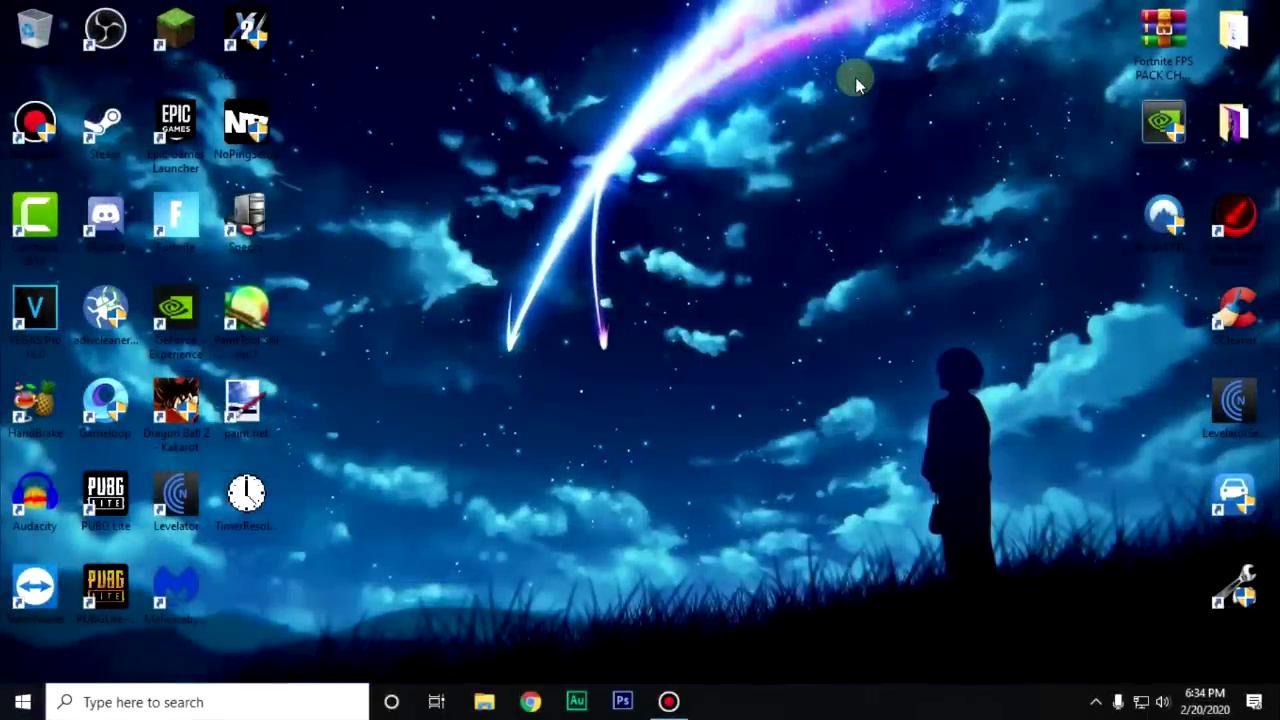
Search 'this pc' and open Advanced system settings from its Properties
left_click(252, 706)
type("this o")
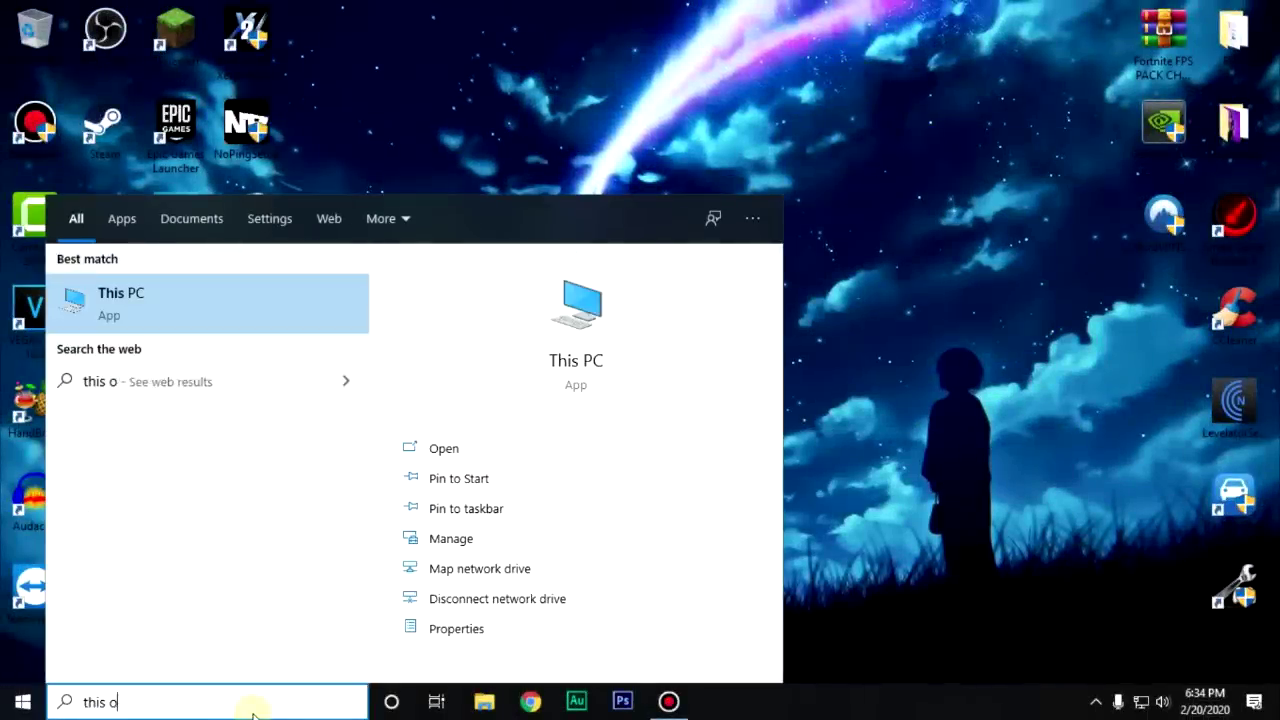
key("BackSpace")
type("pc")
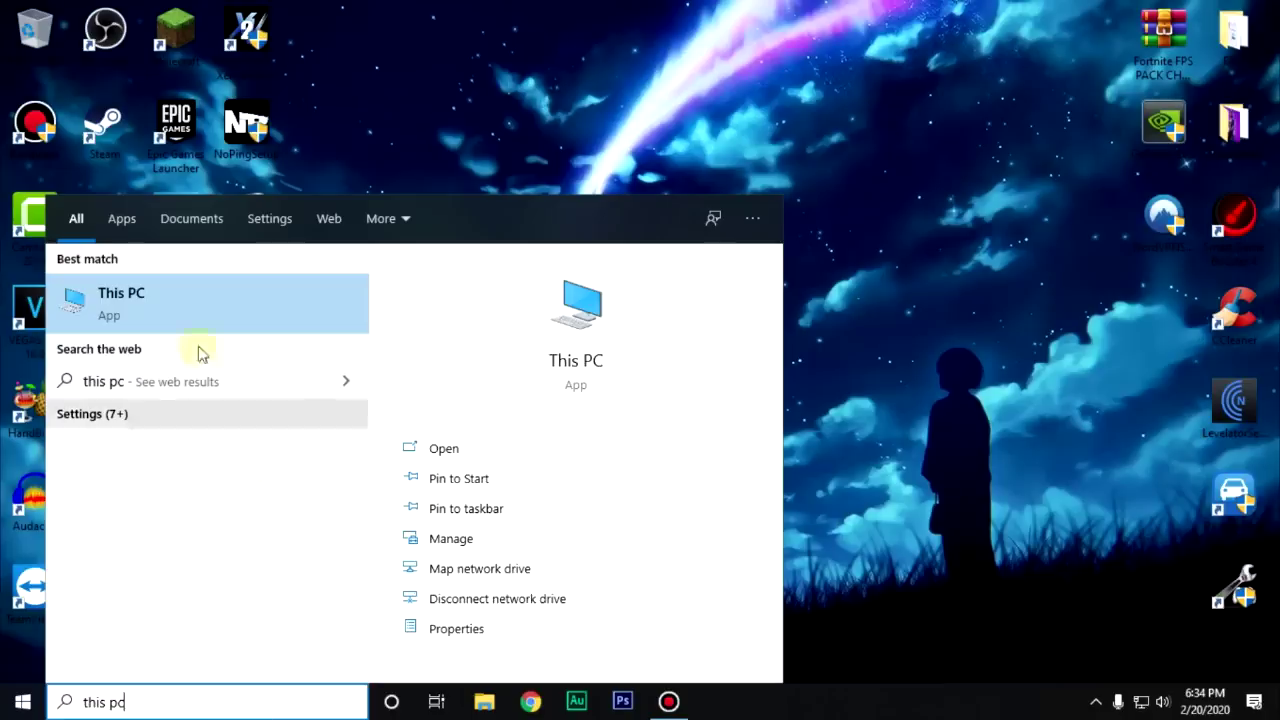
right_click(143, 307)
left_click(200, 477)
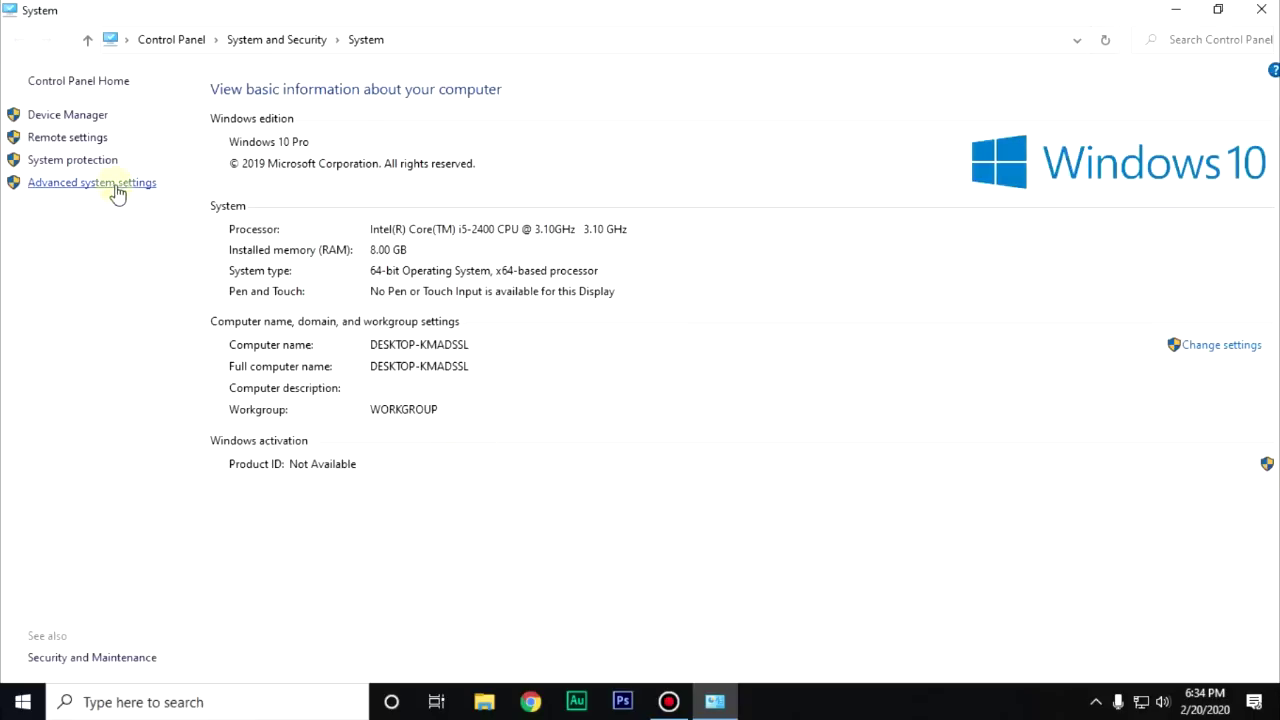
left_click(115, 184)
Set Custom visual effects keeping only pointer shadows, thumbnails and smooth screen fonts
left_click(399, 224)
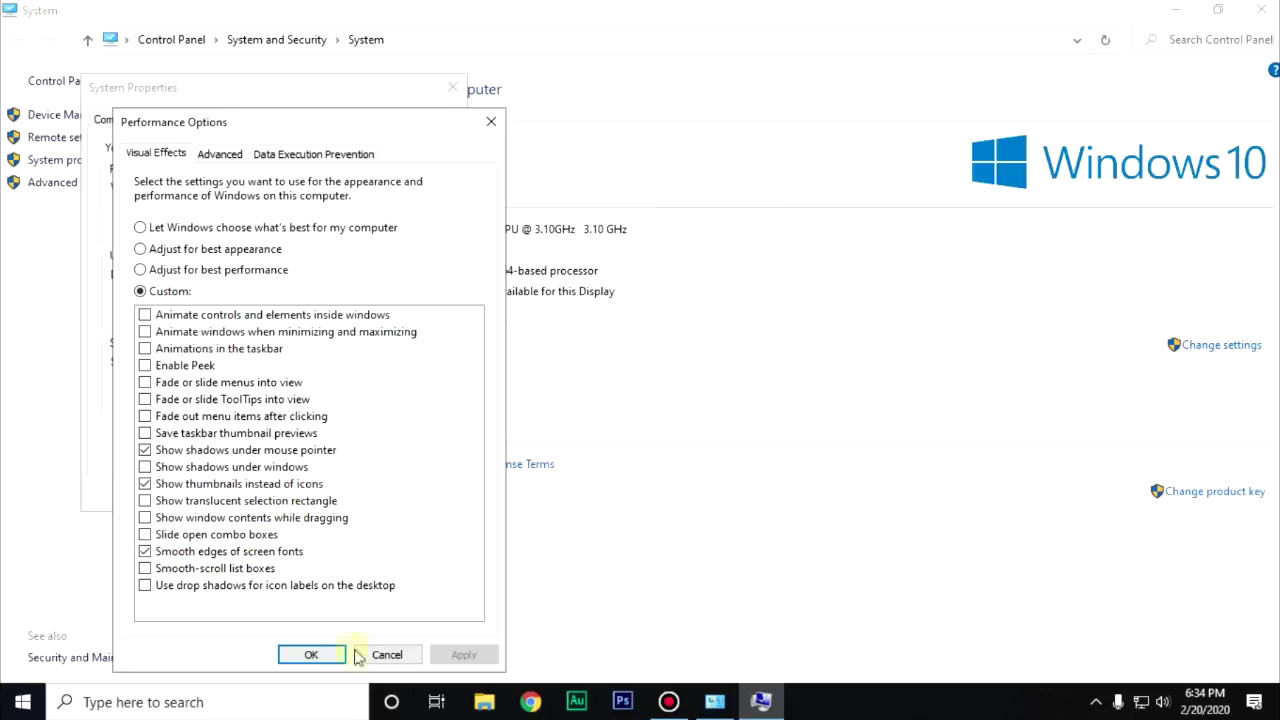
left_click(313, 654)
left_click(275, 492)
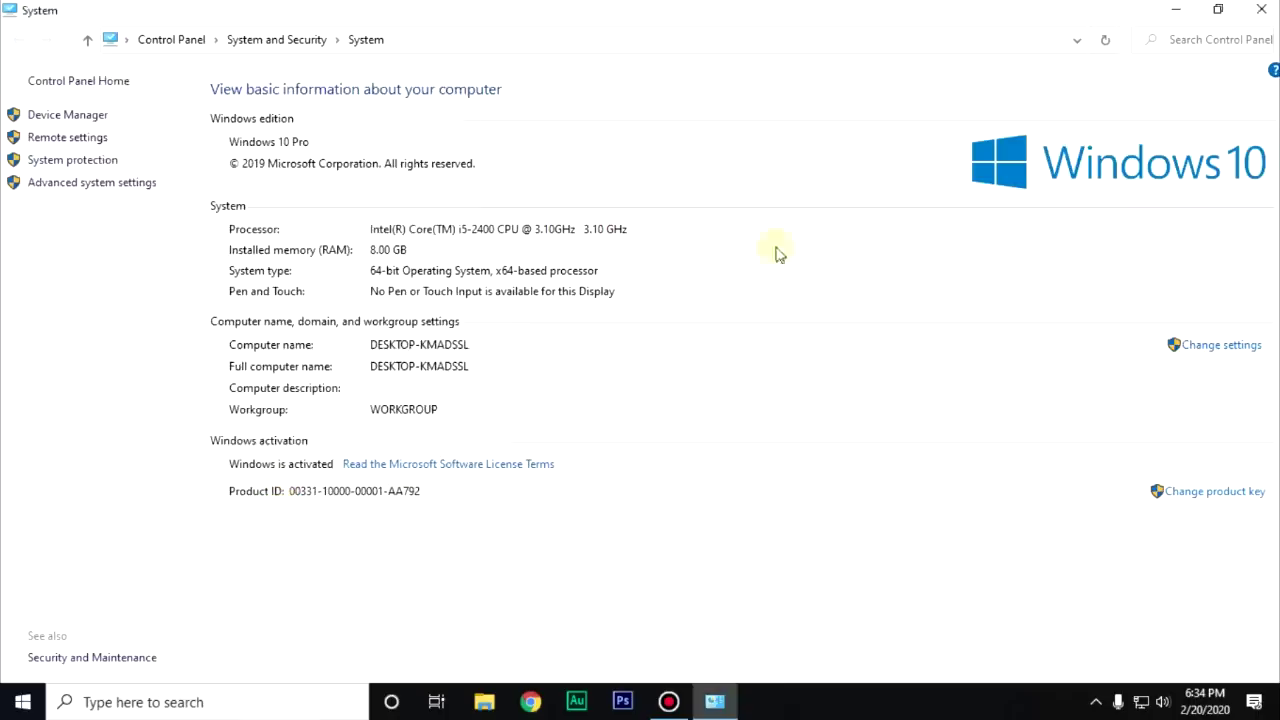
left_click(1261, 9)
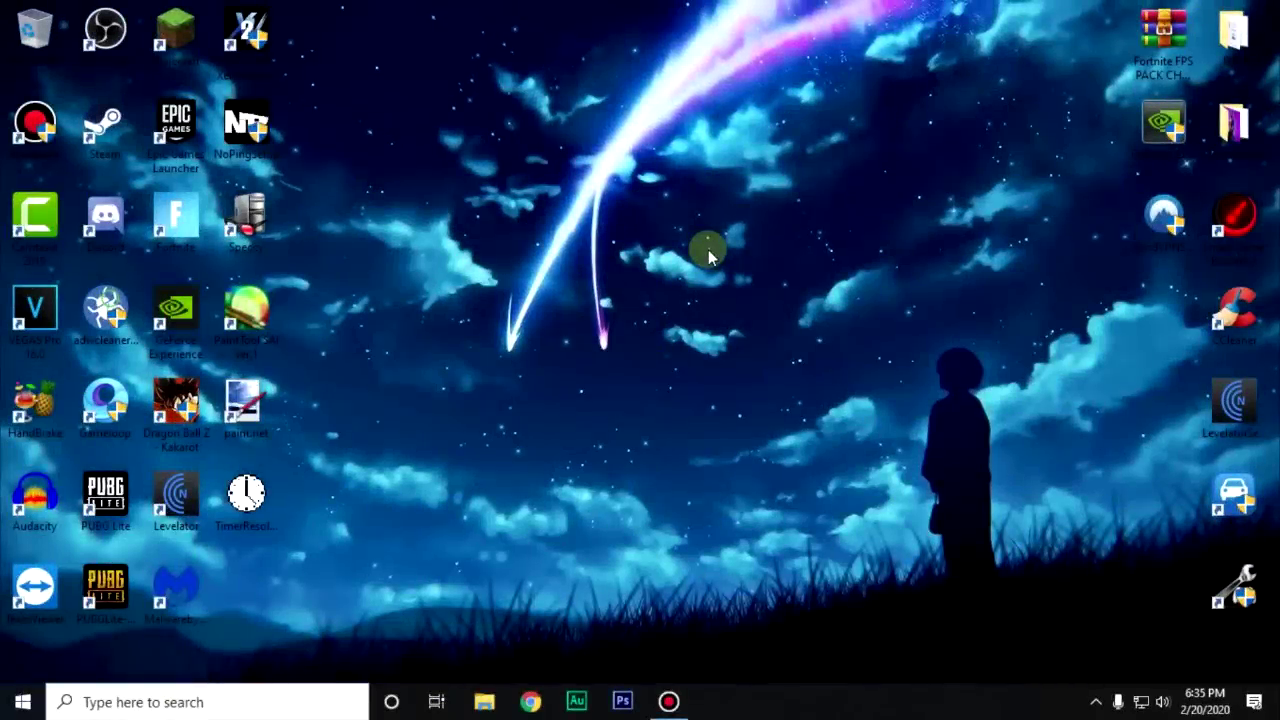
Move the adwcleaner icon to the middle of the desktop
left_click_drag(105, 305, 670, 215)
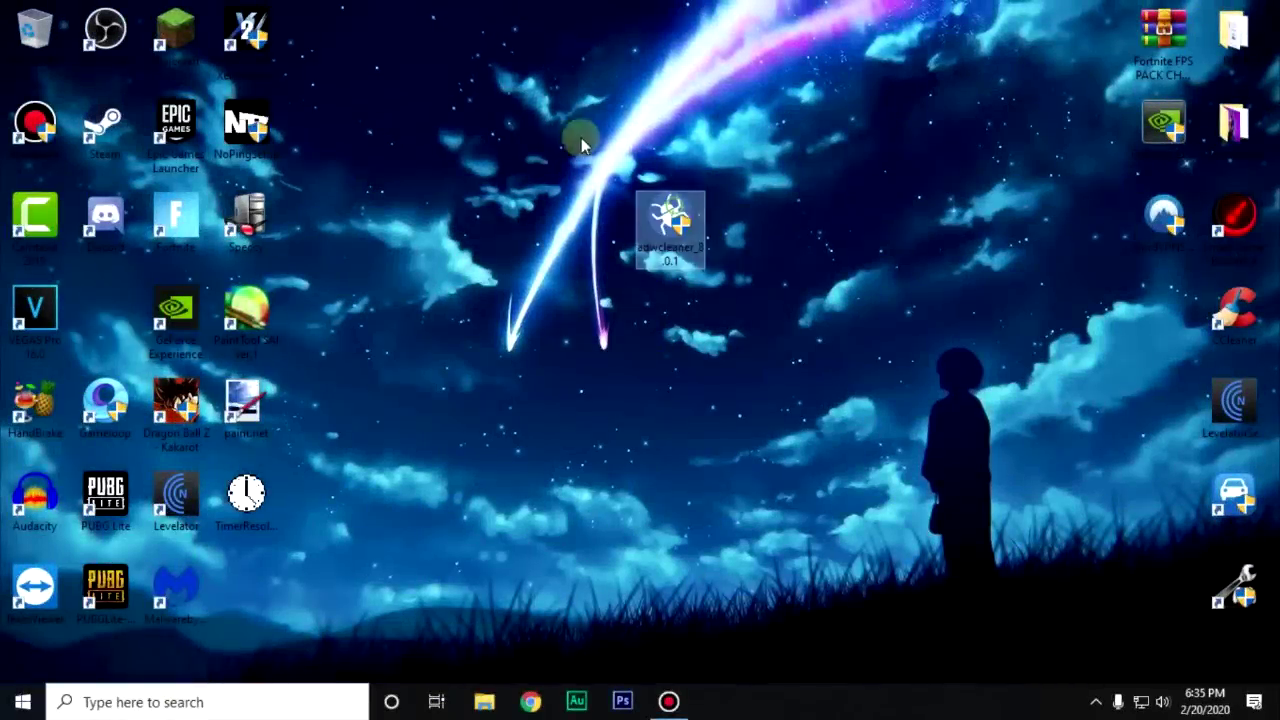
left_click(668, 311)
left_click(668, 220)
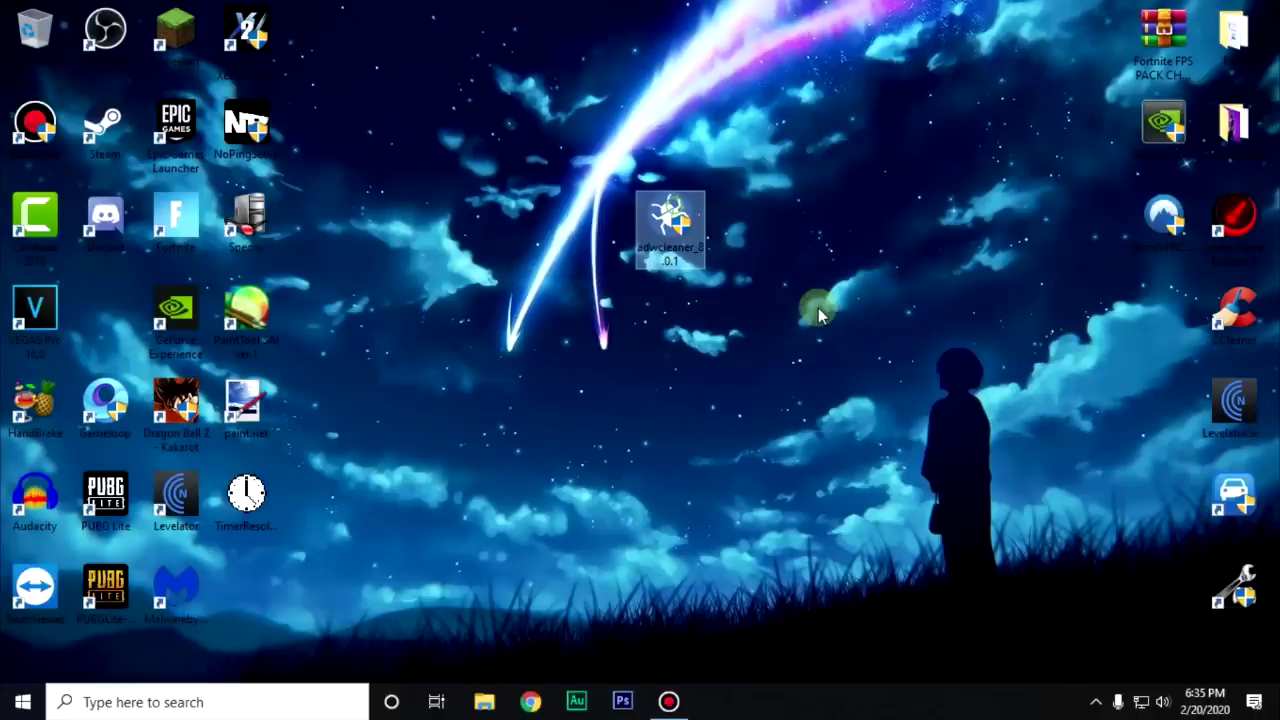
left_click(777, 289)
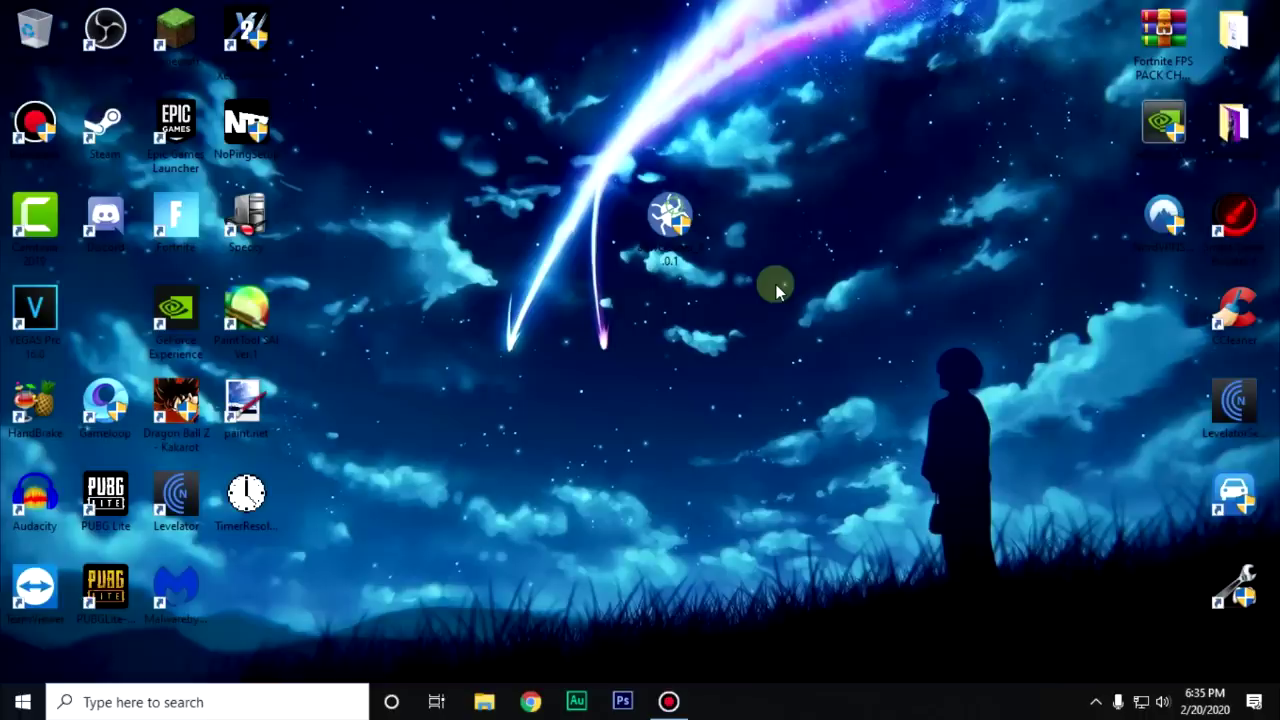
Launch AdwCleaner and start an adware scan
left_click(679, 230)
double_click(679, 230)
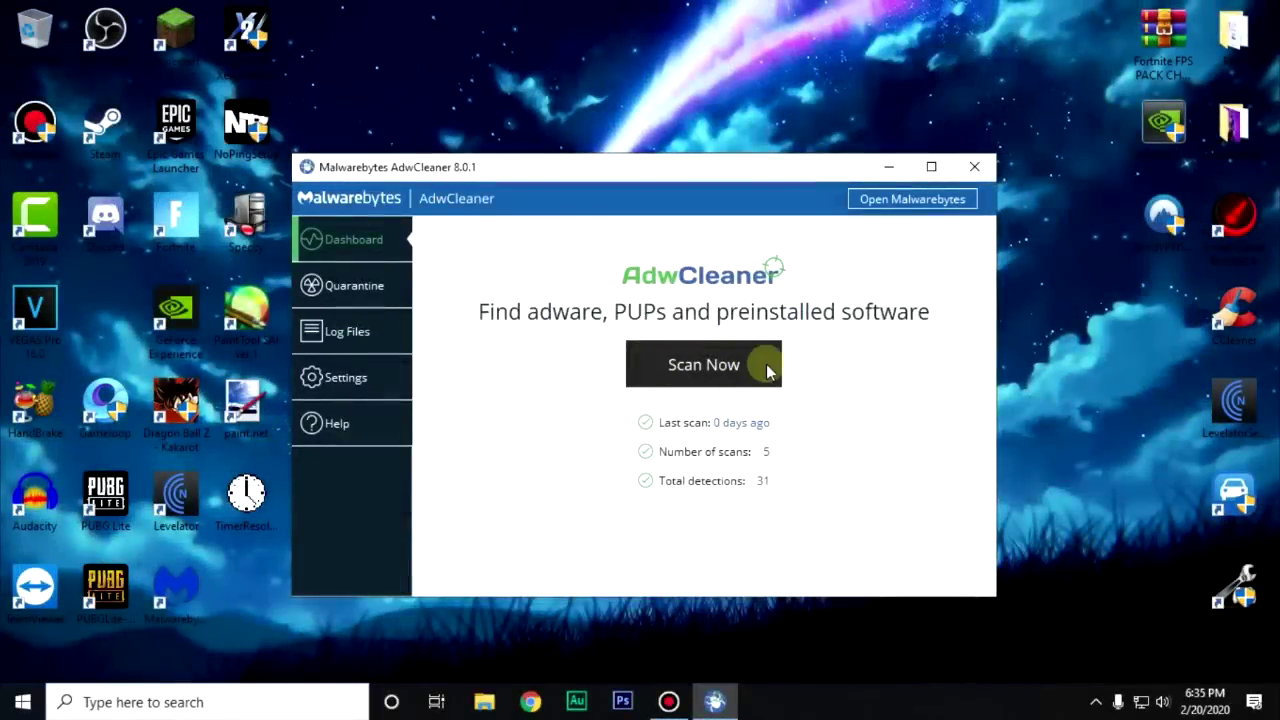
left_click(768, 371)
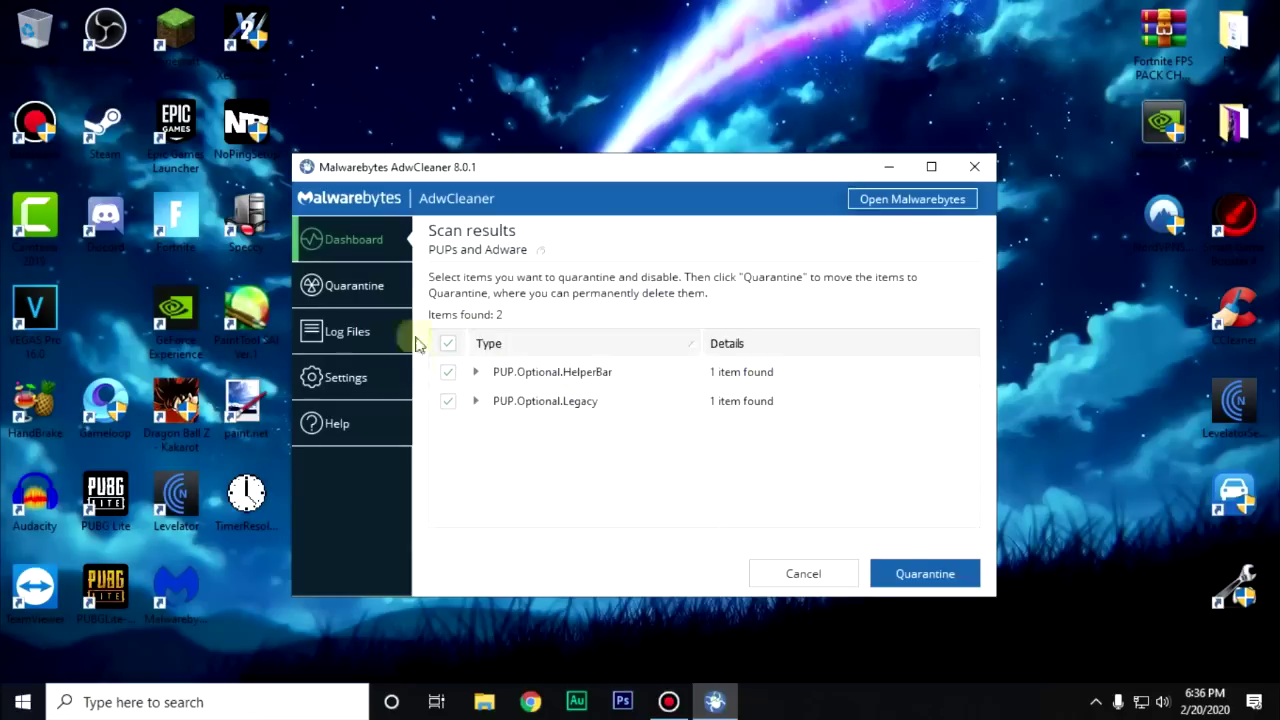
Quarantine PUP.Optional.HelperBar and PUP.Optional.Legacy, restart, and close the cleanup summary
left_click(966, 576)
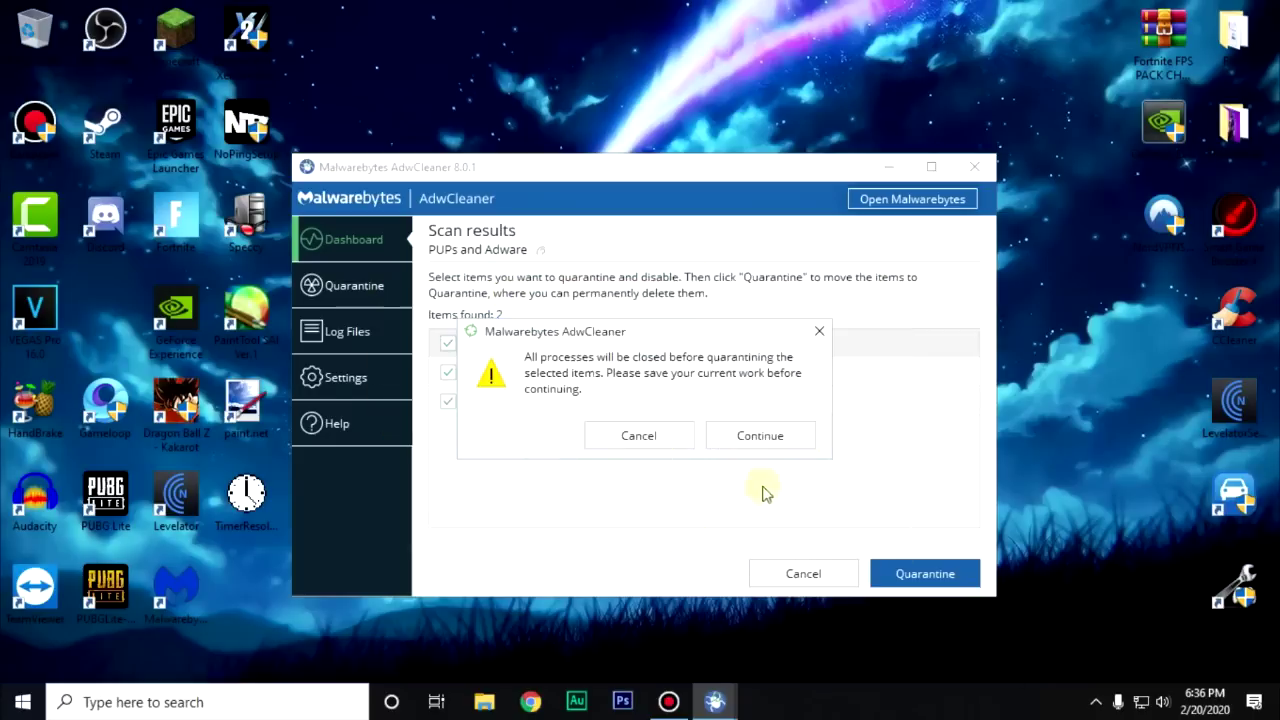
left_click(783, 440)
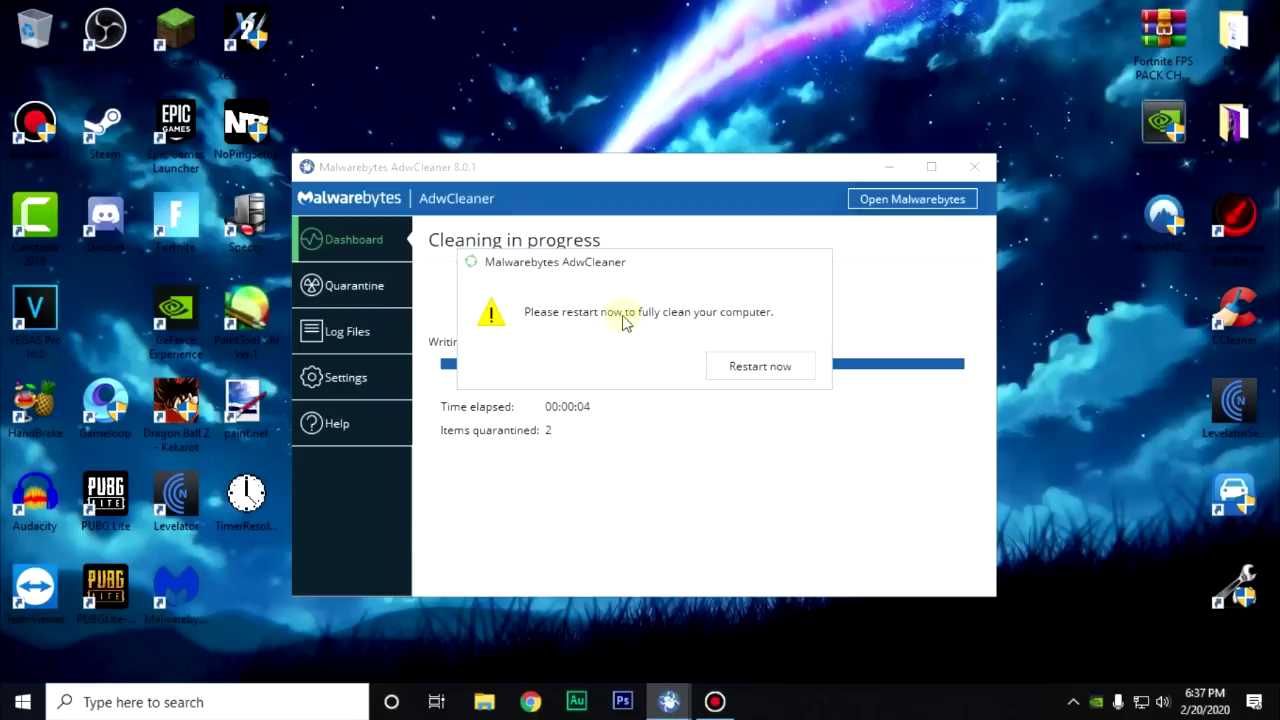
left_click(760, 366)
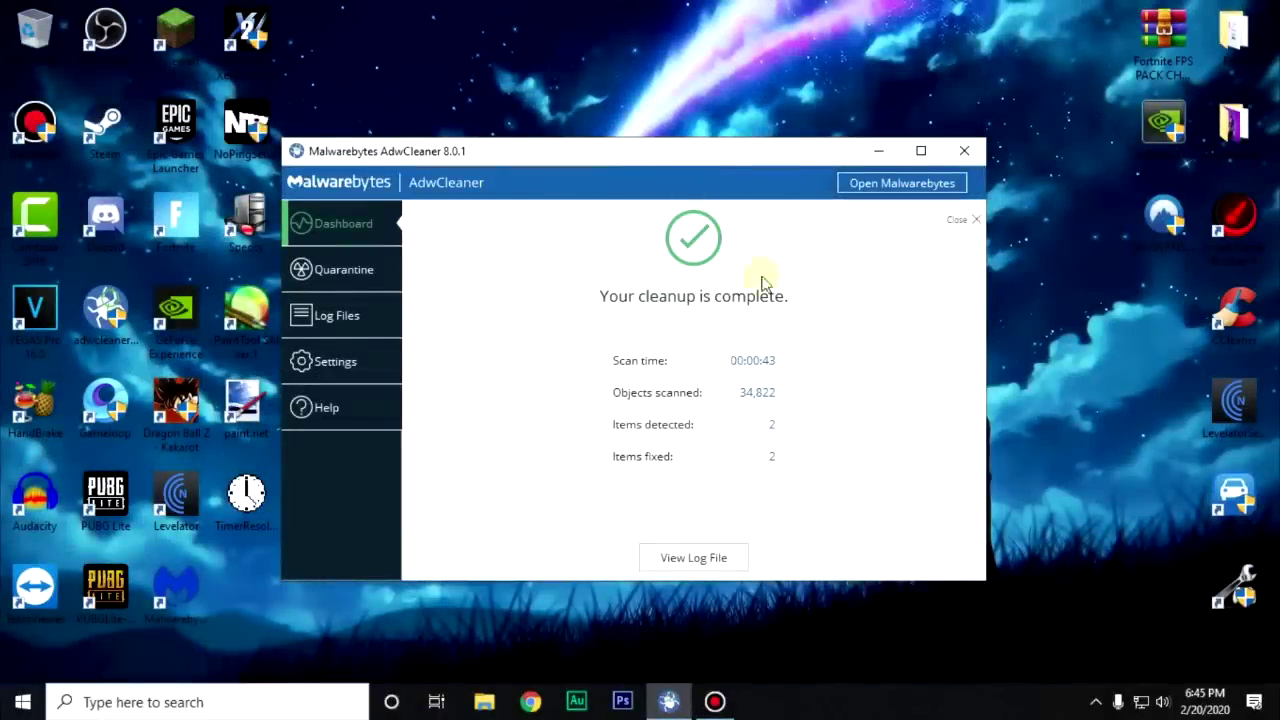
left_click(964, 150)
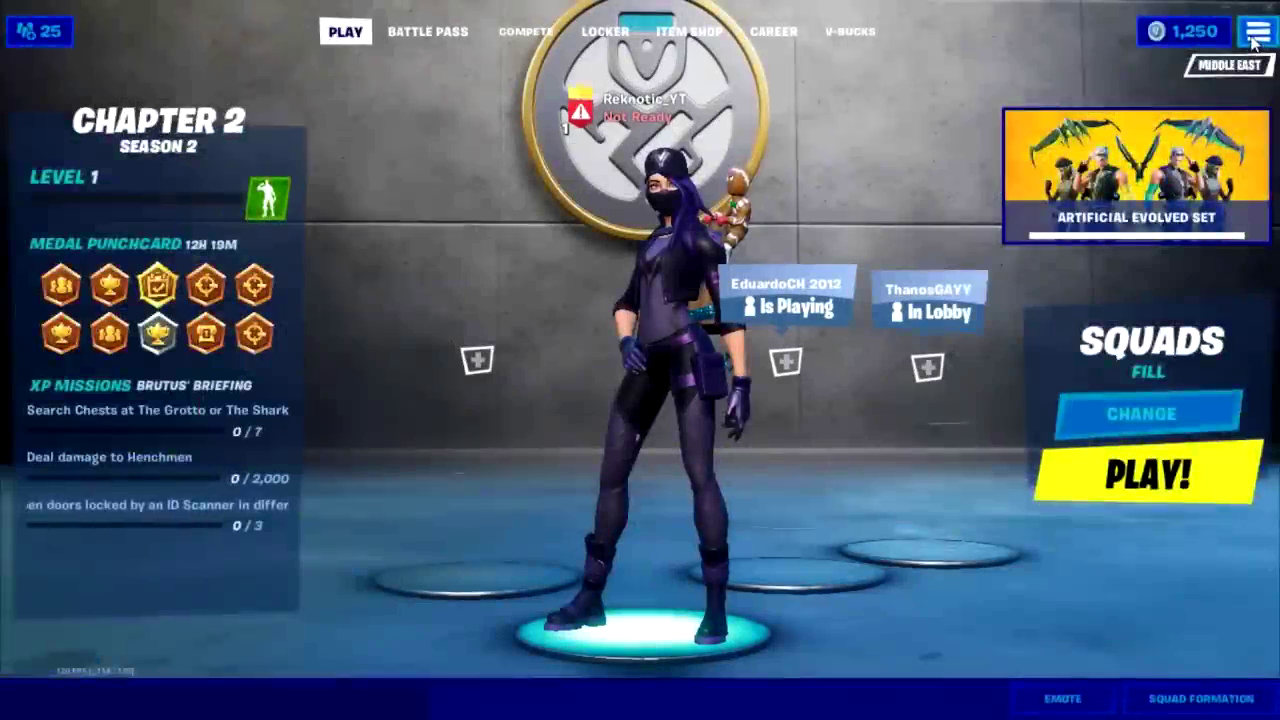
Turn Motion Blur off in Fortnite's Video settings
key("Escape")
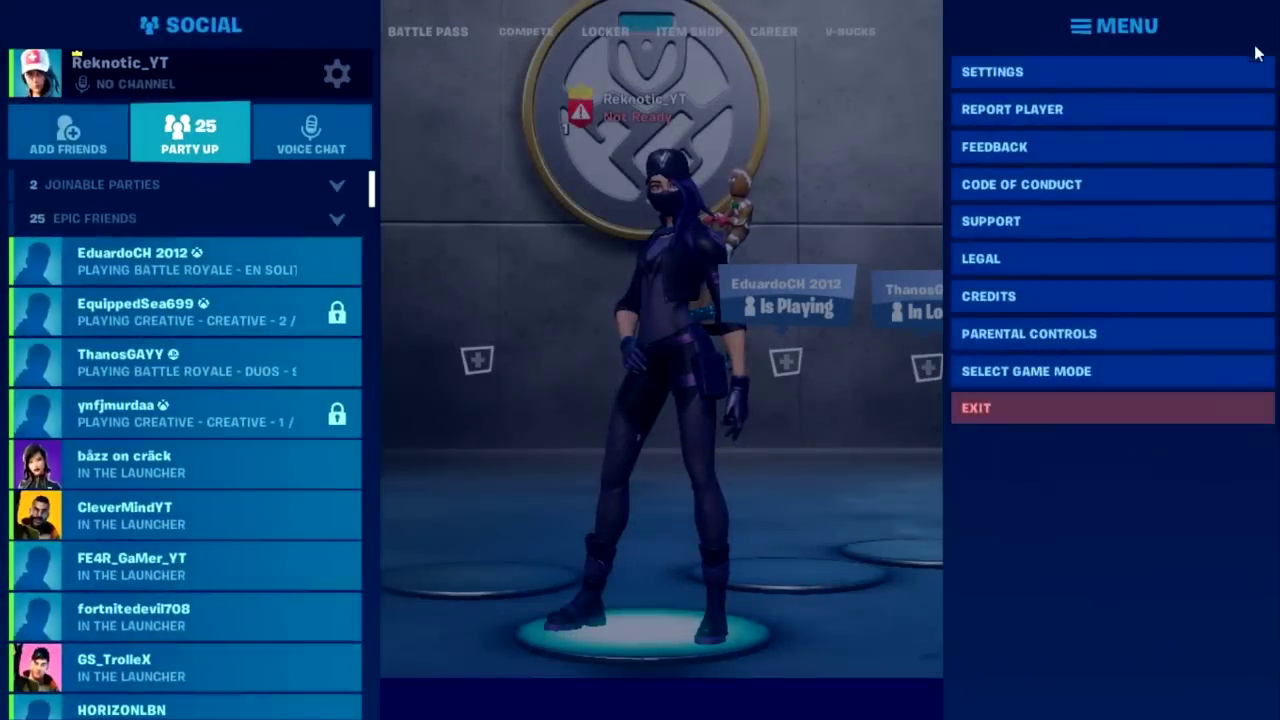
left_click(1149, 73)
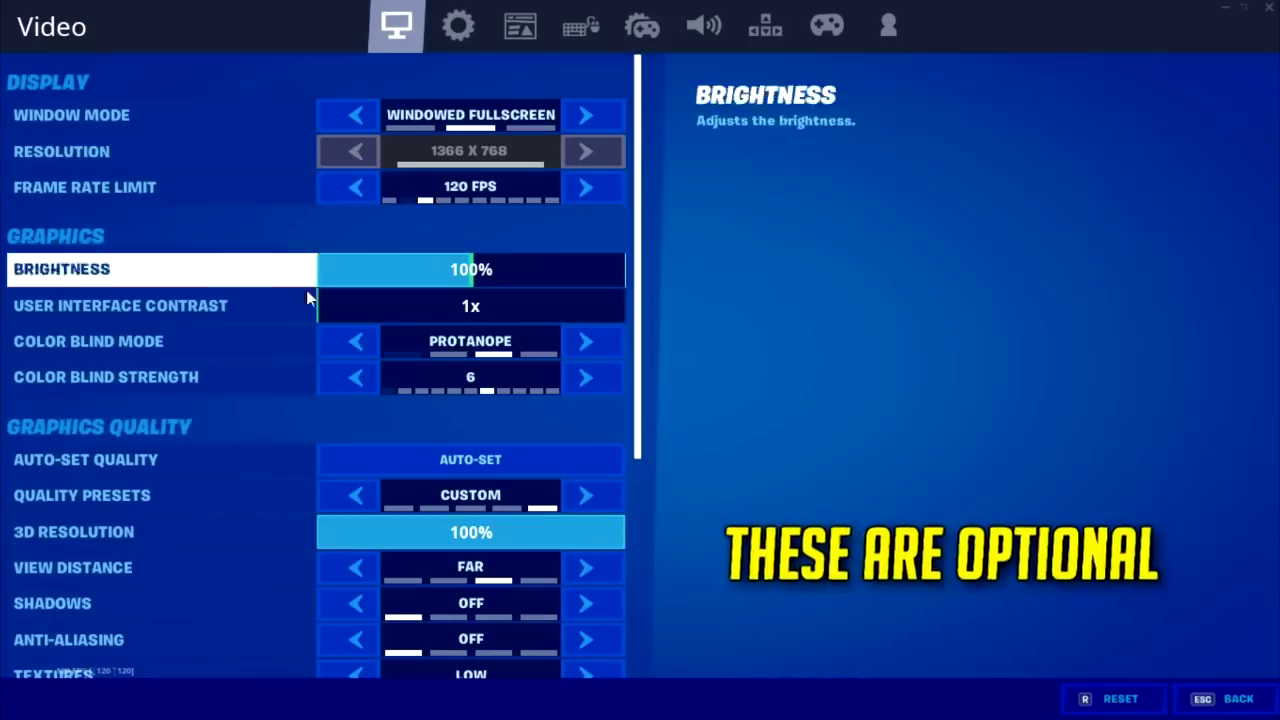
scroll(305, 384, "down", 1)
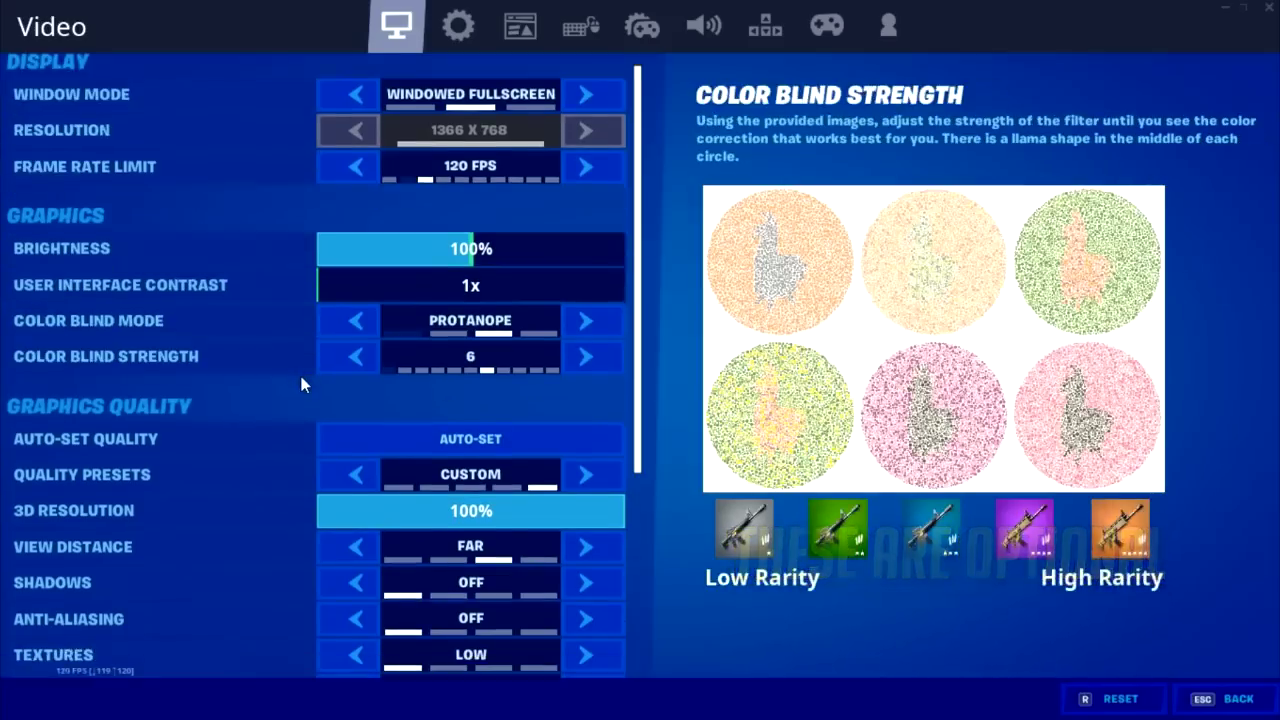
scroll(300, 380, "down", 5)
scroll(413, 383, "down", 2)
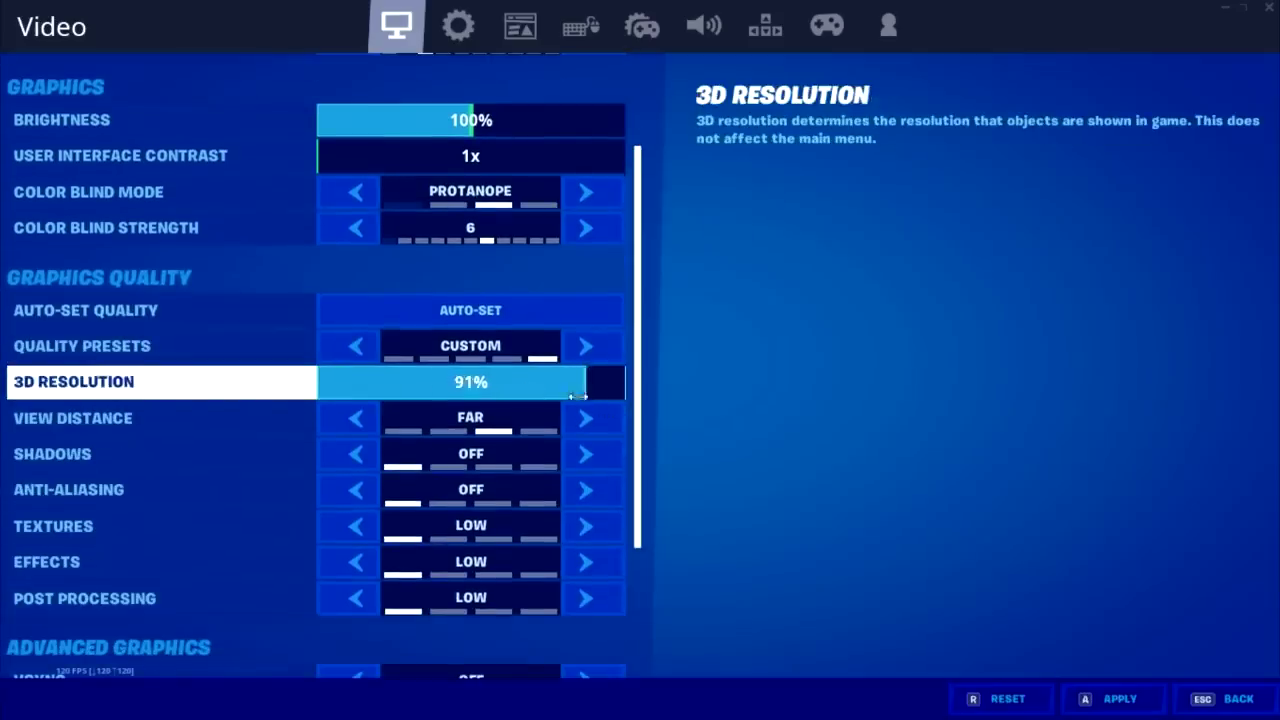
scroll(428, 507, "down", 8)
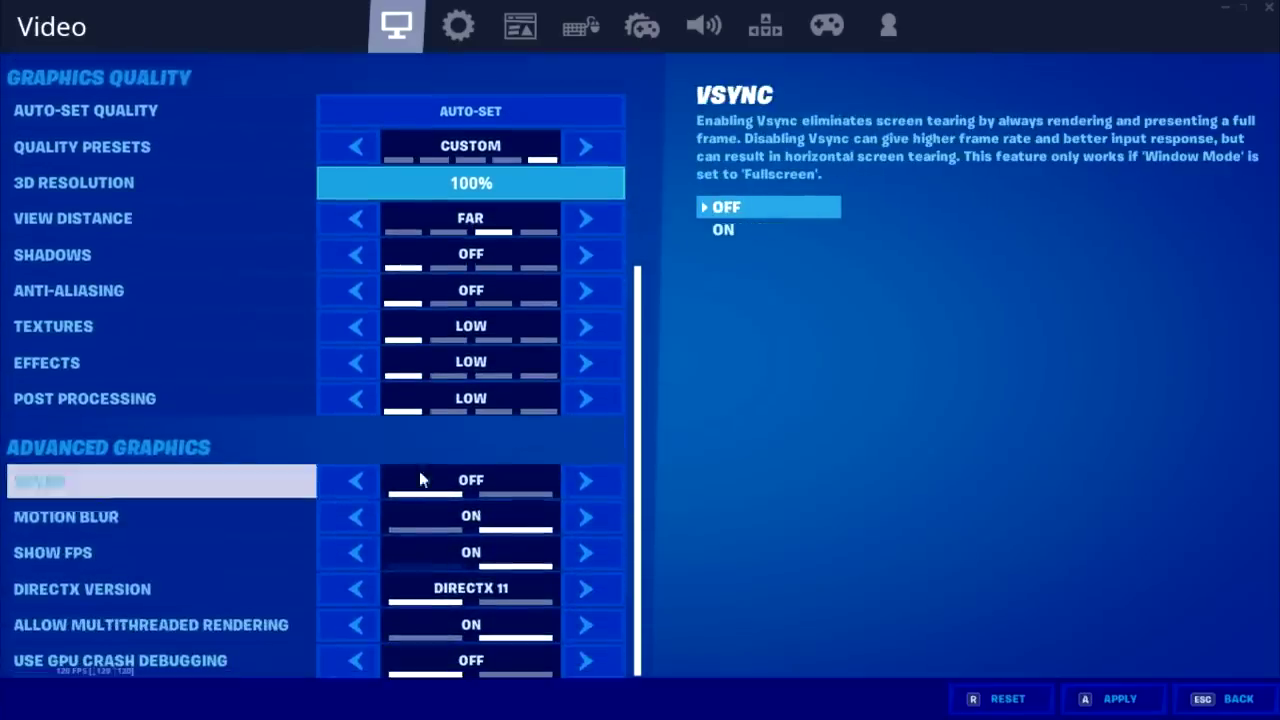
left_click(370, 524)
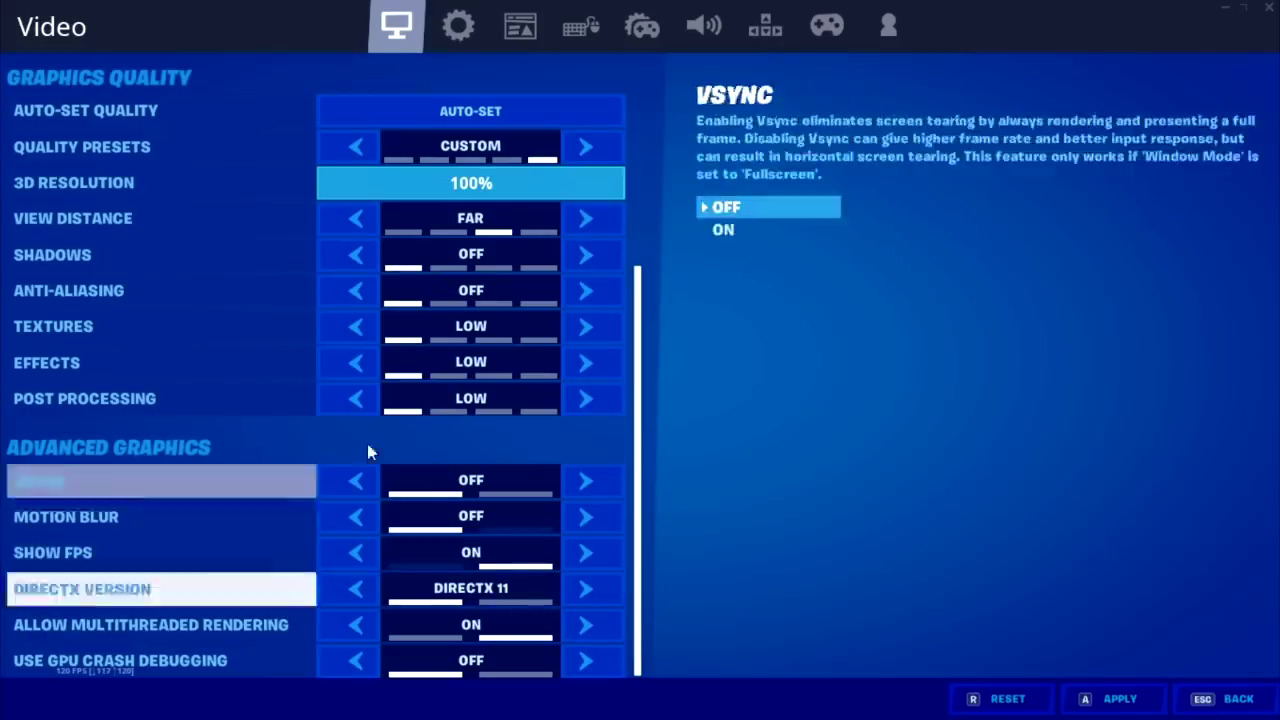
Browse through Fortnite's Game settings page
left_click(463, 43)
scroll(480, 257, "down", 2)
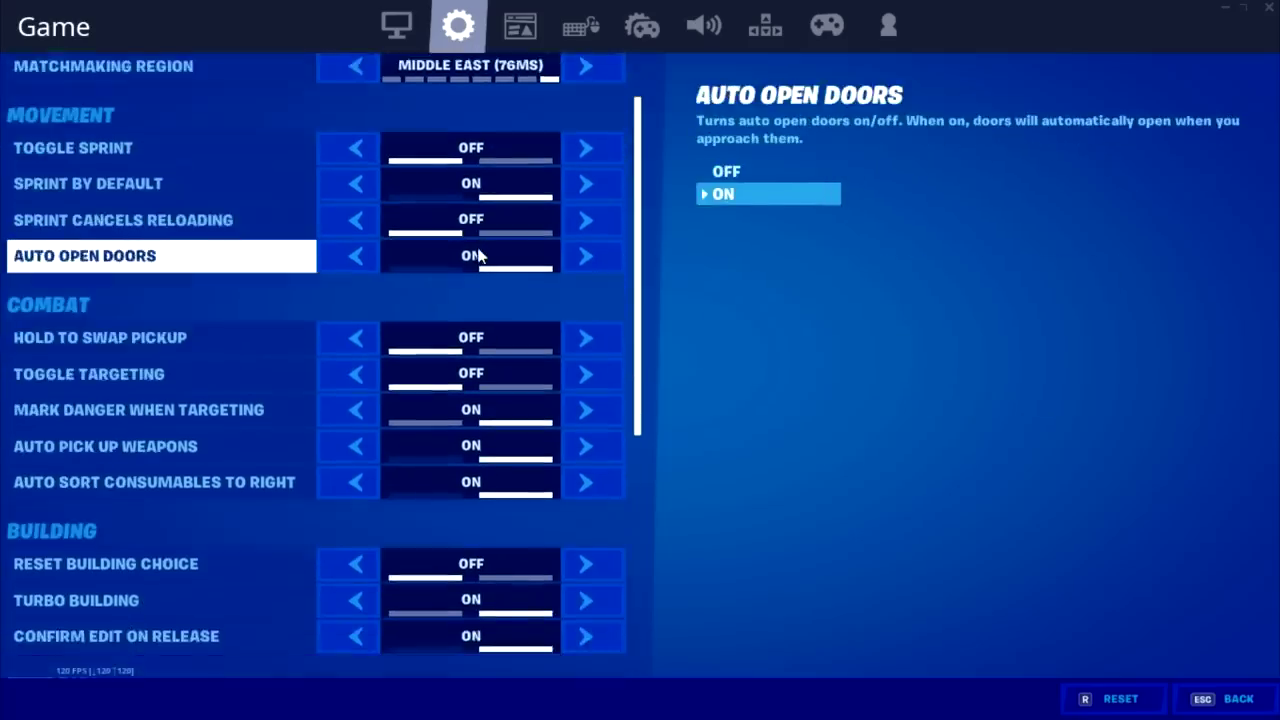
scroll(480, 260, "down", 5)
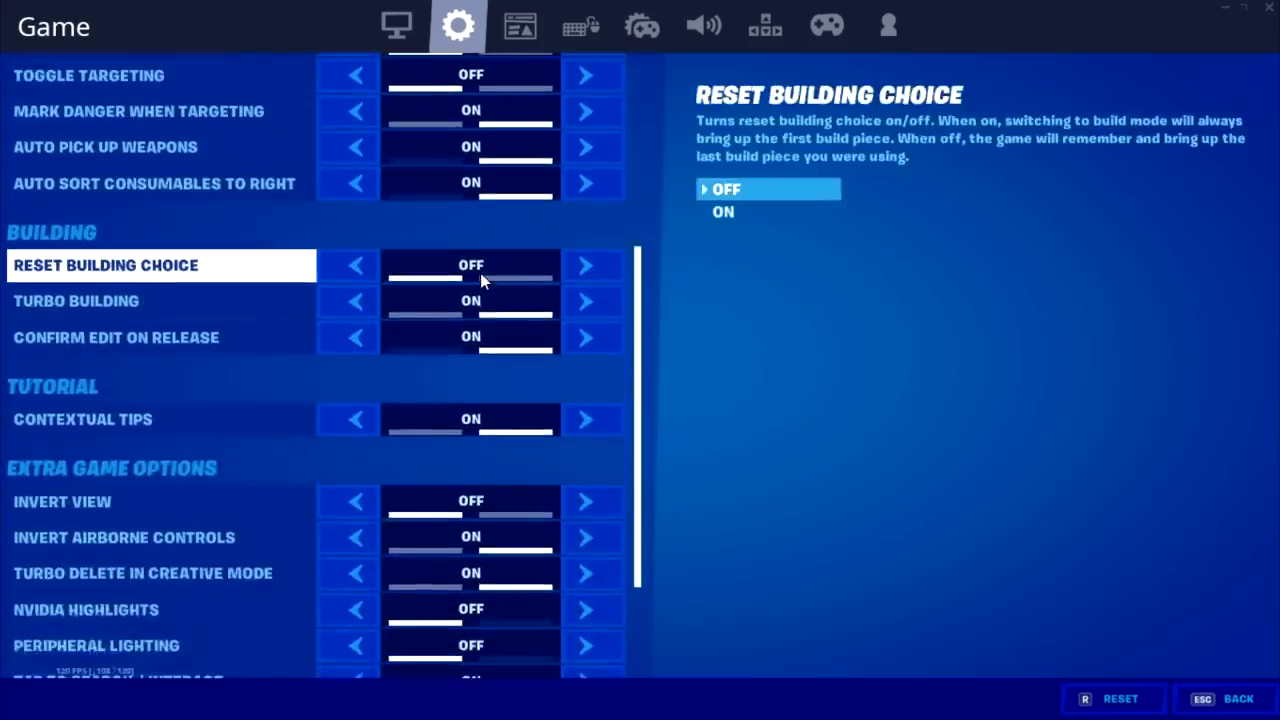
scroll(480, 273, "down", 2)
scroll(480, 273, "up", 2)
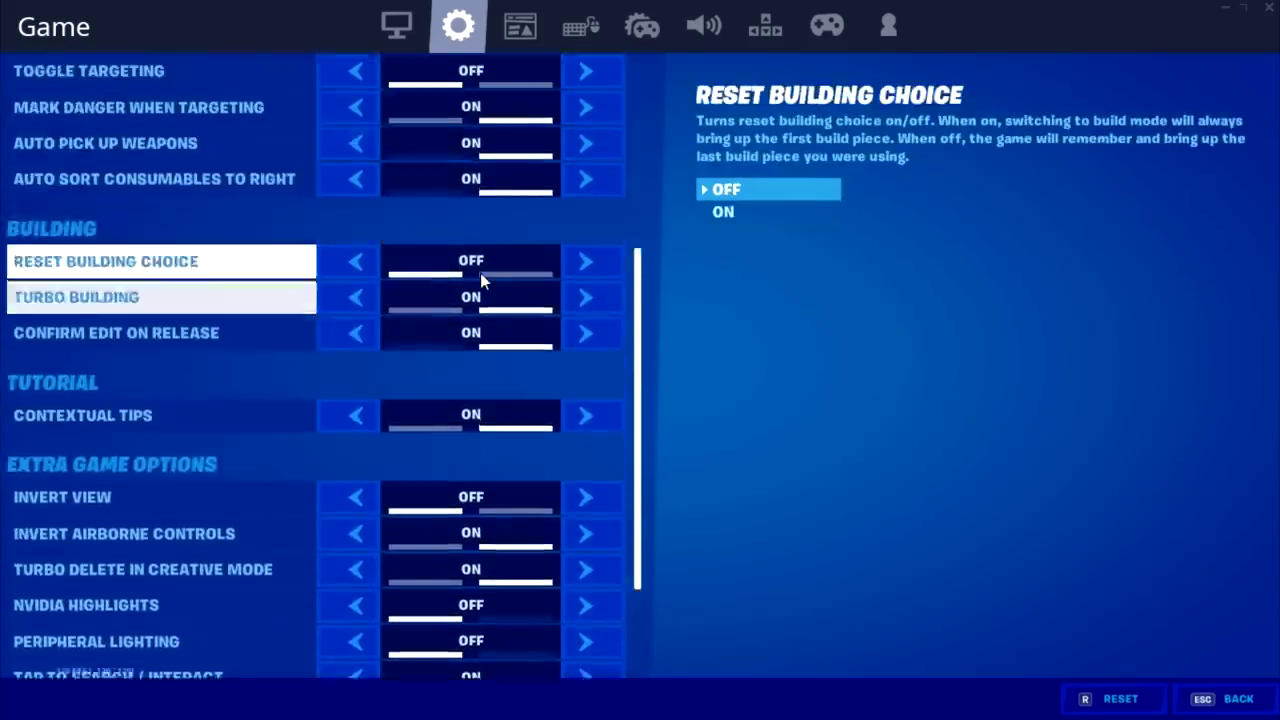
scroll(480, 273, "up", 6)
Look through the Game UI, Mouse and Keyboard, and Controller Options settings pages
left_click(520, 42)
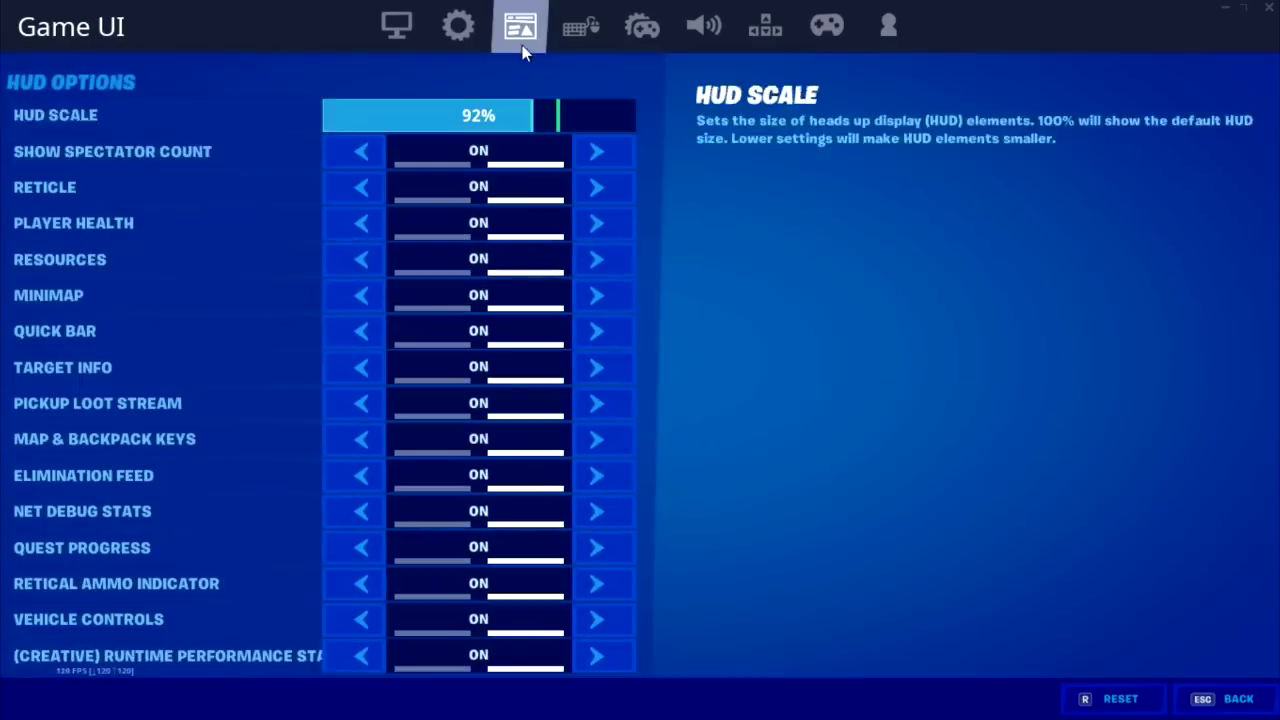
left_click(577, 40)
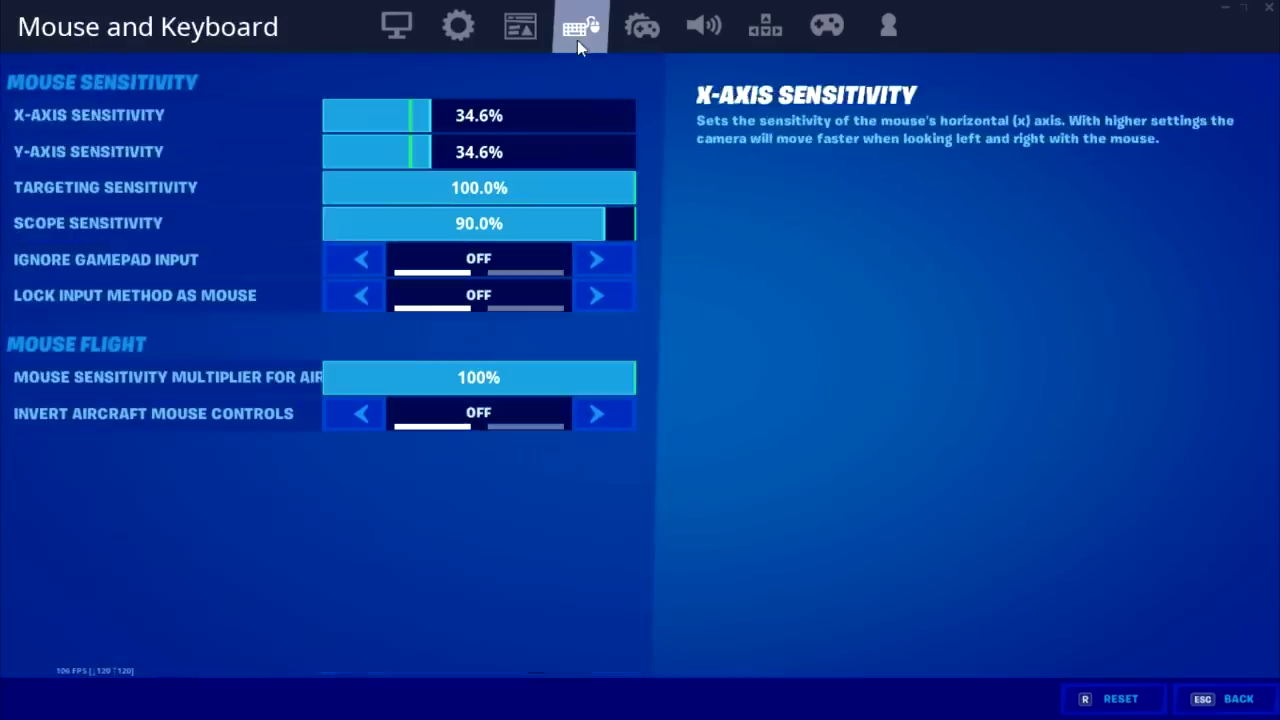
left_click(654, 39)
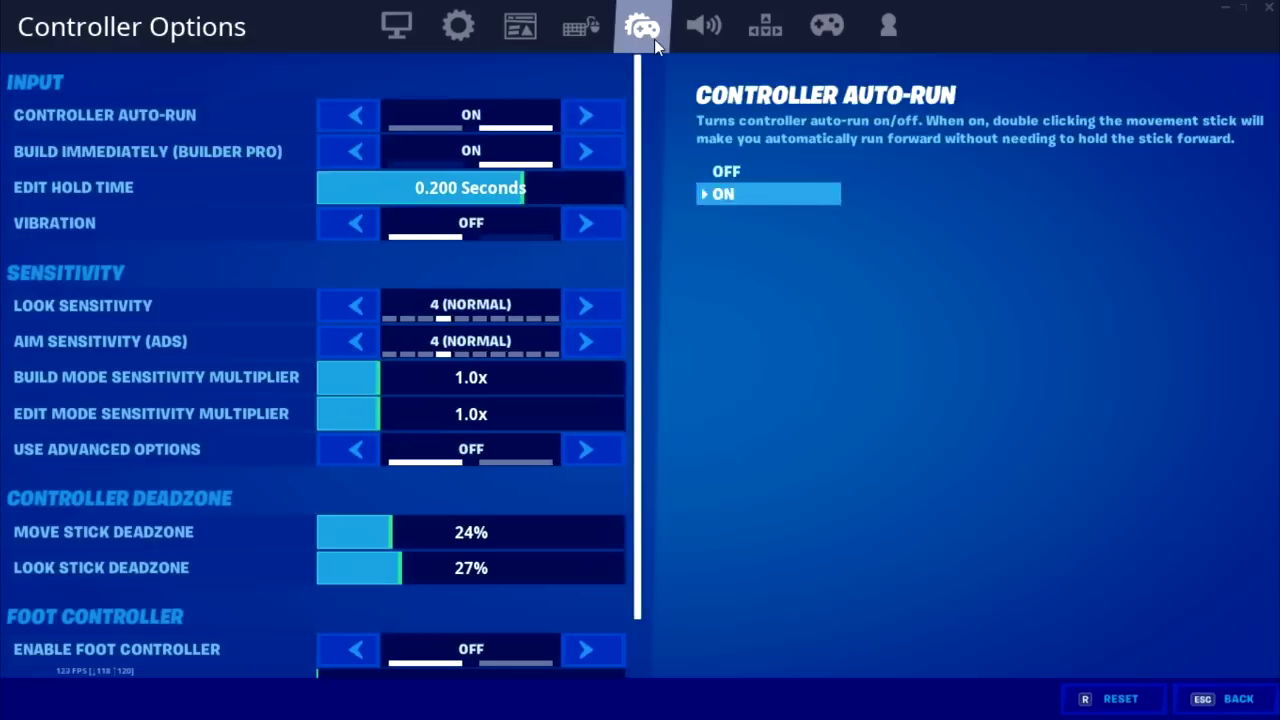
scroll(327, 253, "down", 1)
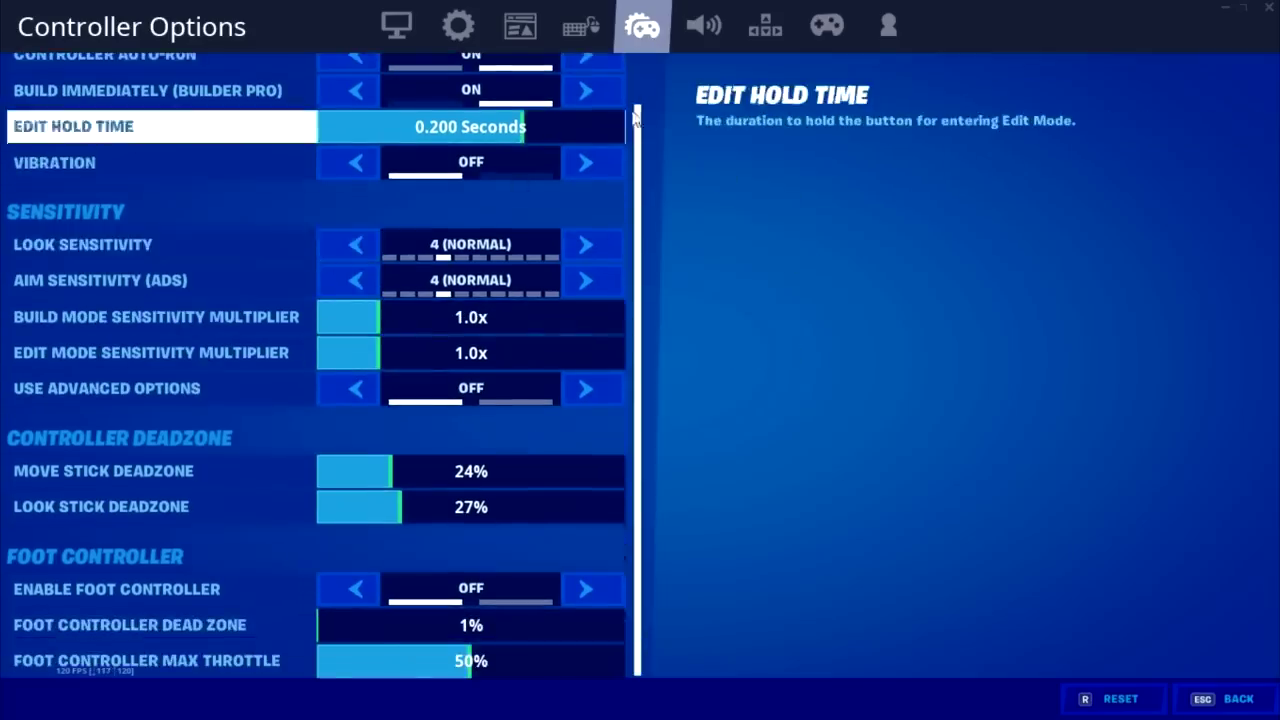
In Audio, cycle Licensed Emote Audio through MUTE ALL and MUTE OTHERS back to PLAY
left_click(692, 39)
scroll(320, 337, "down", 1)
scroll(318, 338, "down", 3)
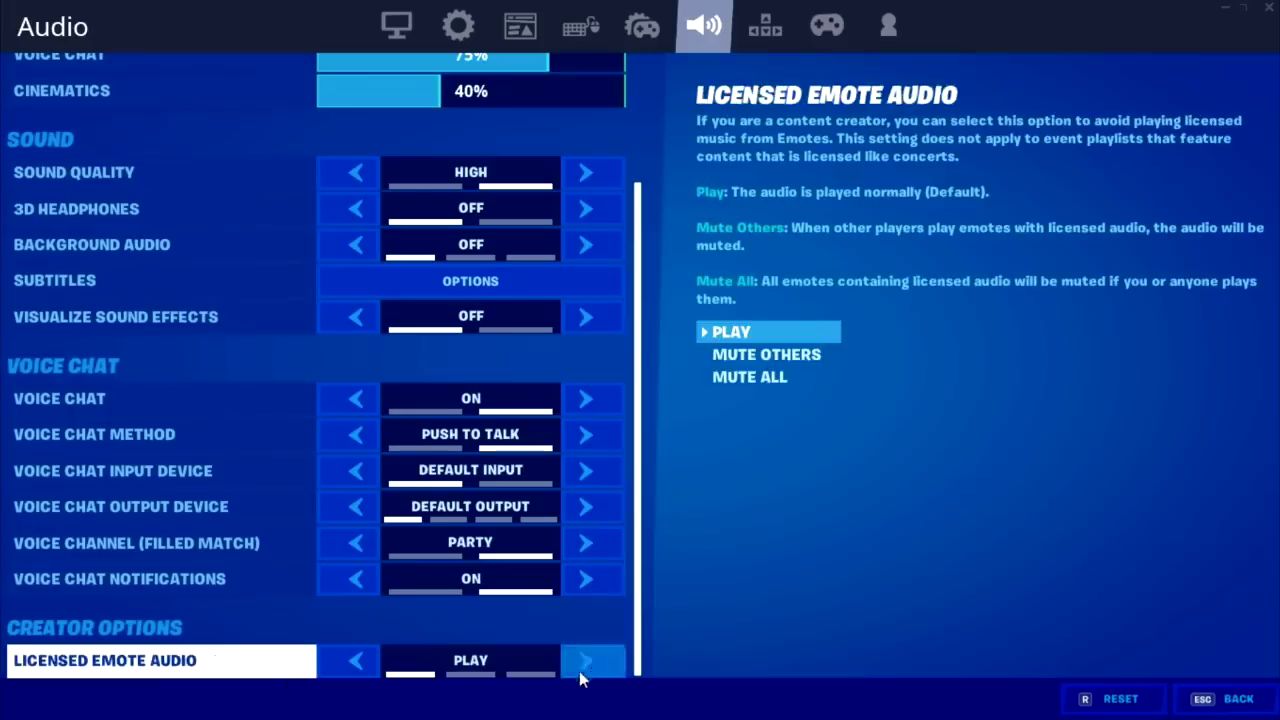
left_click(587, 662)
left_click(588, 662)
left_click(355, 661)
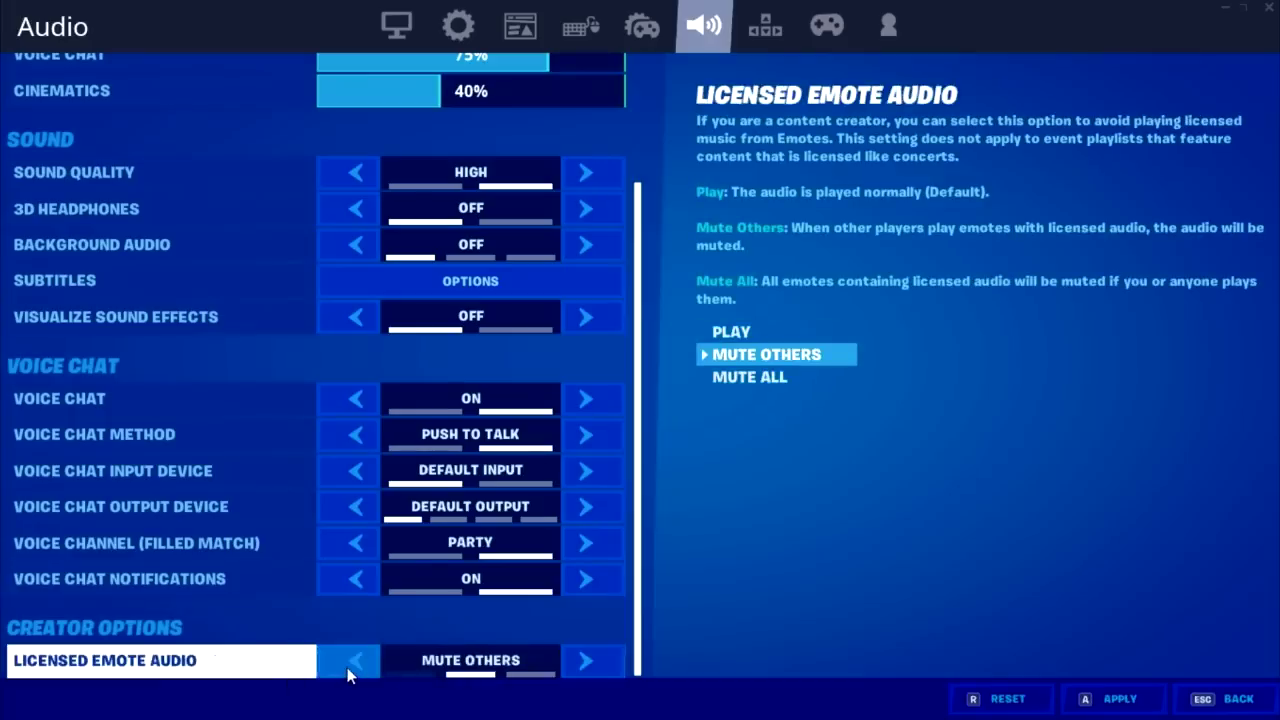
left_click(359, 661)
left_click(359, 661)
scroll(520, 480, "up", 2)
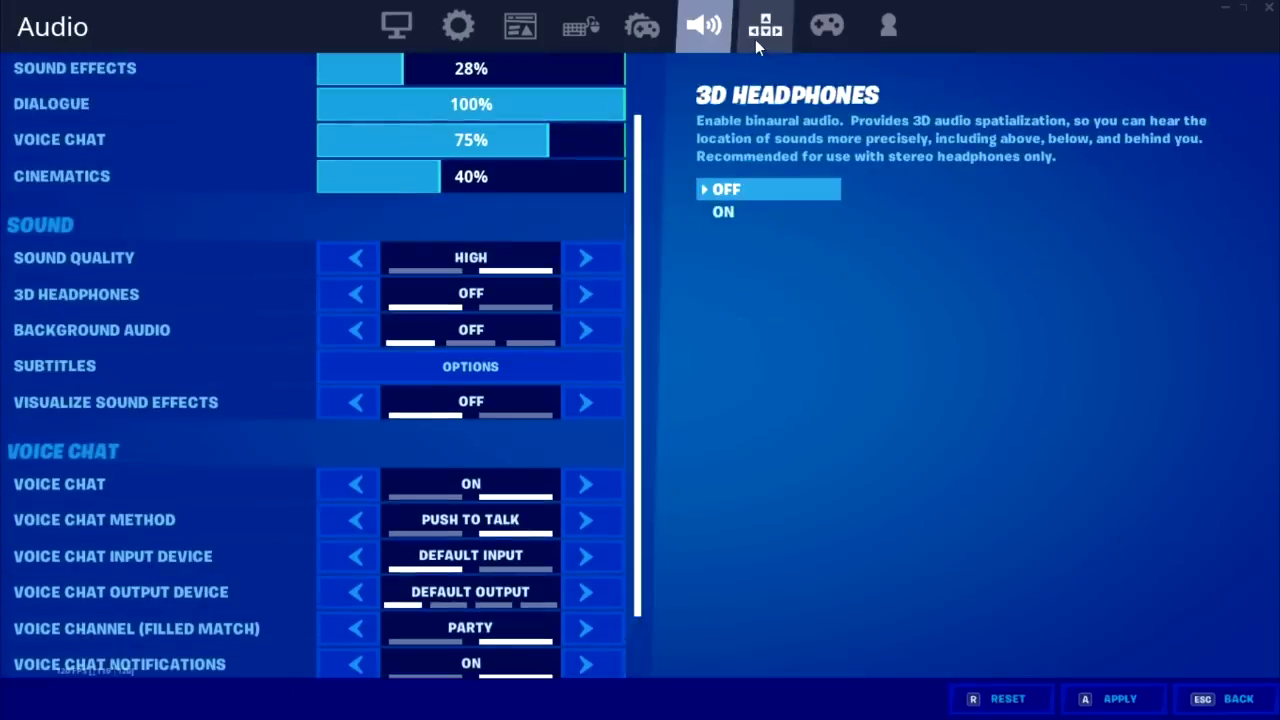
Review Keyboard Controls, Controller and Account and Privacy pages, then leave settings for the Battle Pass
left_click(755, 39)
scroll(636, 140, "down", 10)
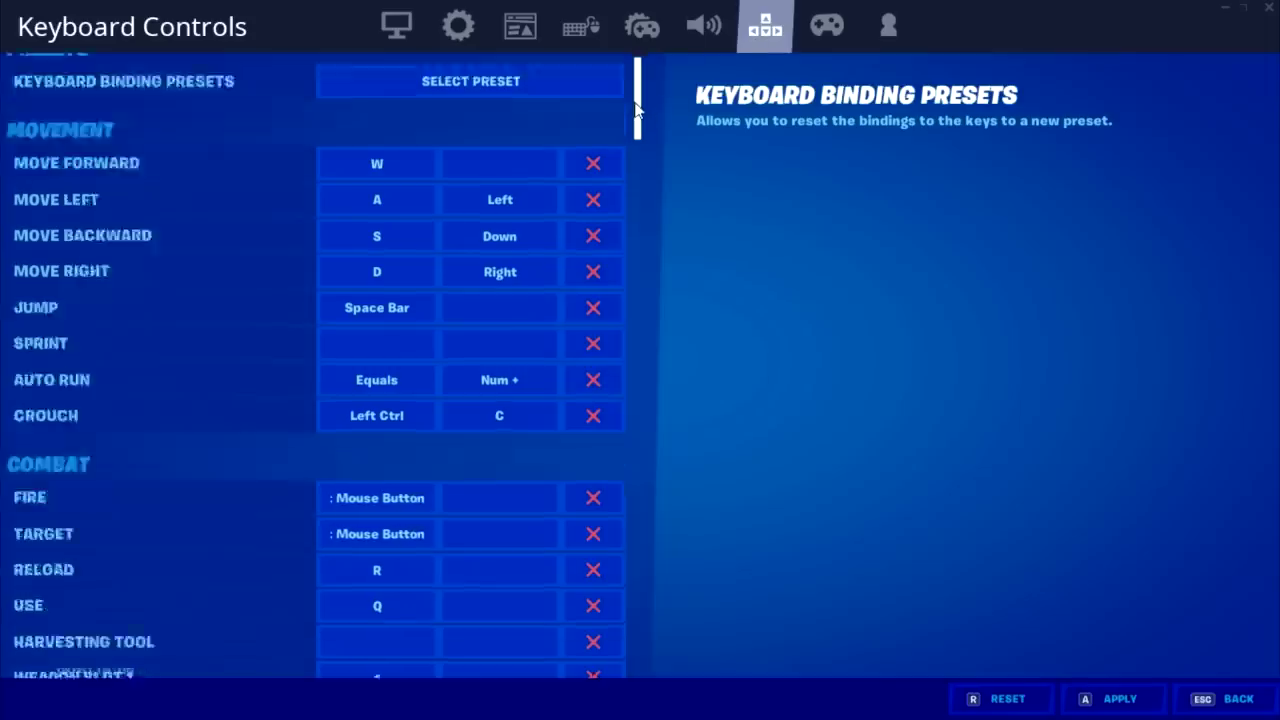
left_click_drag(636, 140, 645, 655)
left_click(824, 30)
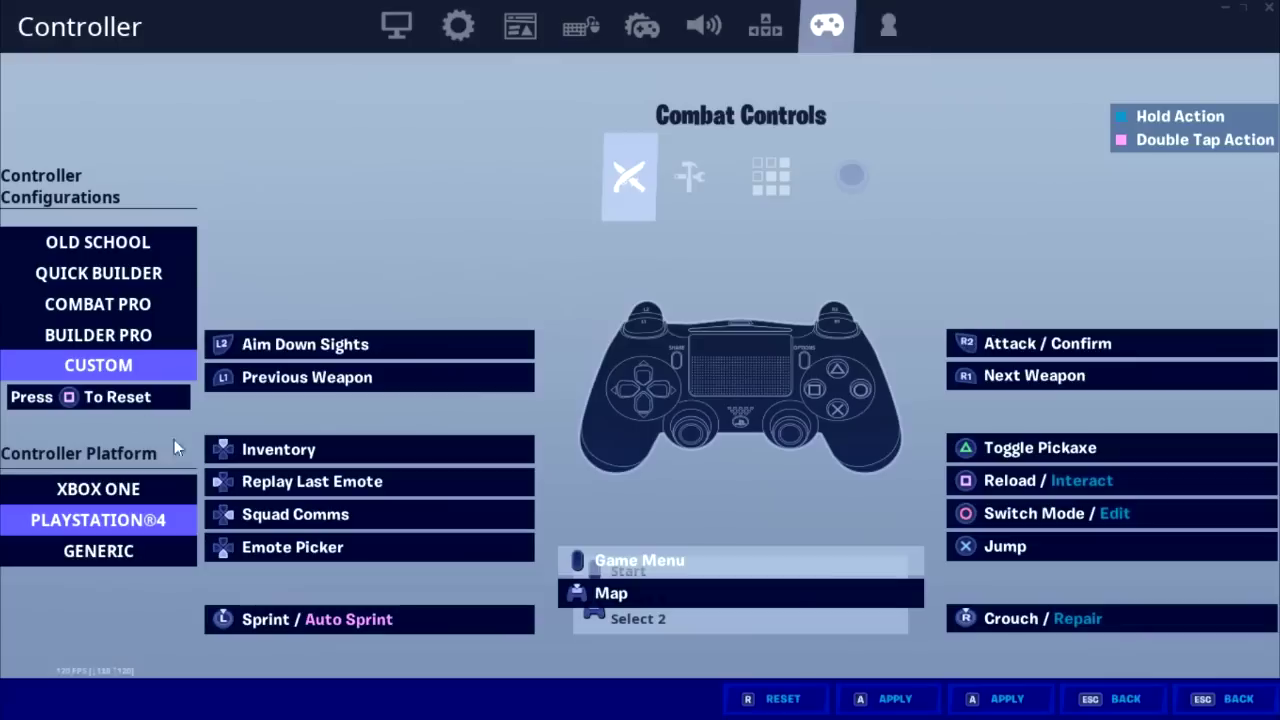
left_click(884, 28)
scroll(477, 434, "down", 4)
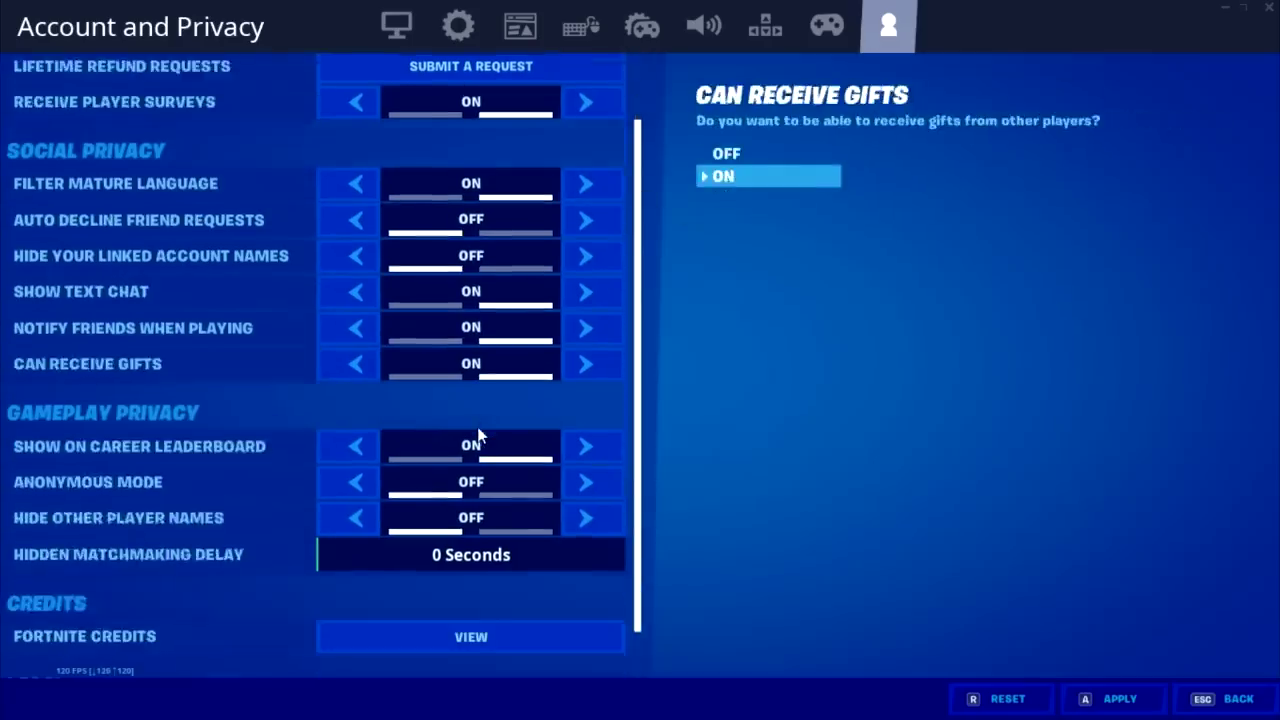
left_click(1228, 699)
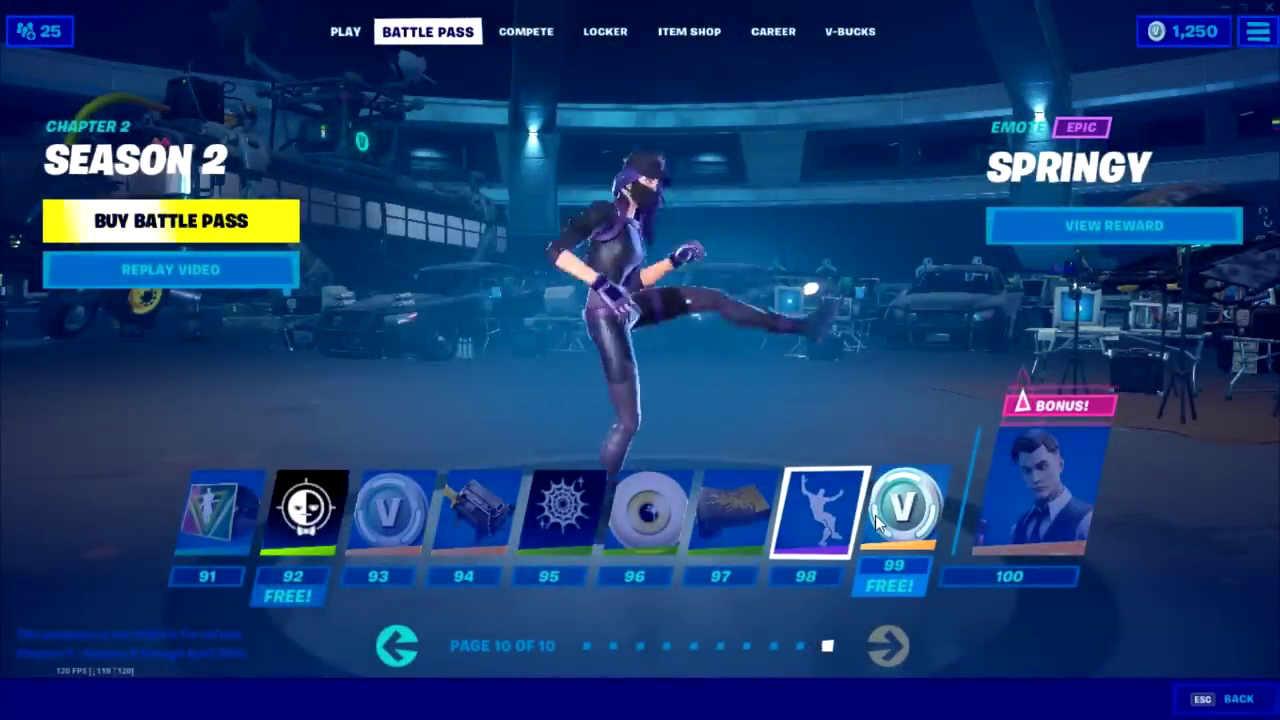
Preview the tier 99 100 V-Bucks reward, then the tier 100 Legendary Midas outfit
left_click(876, 522)
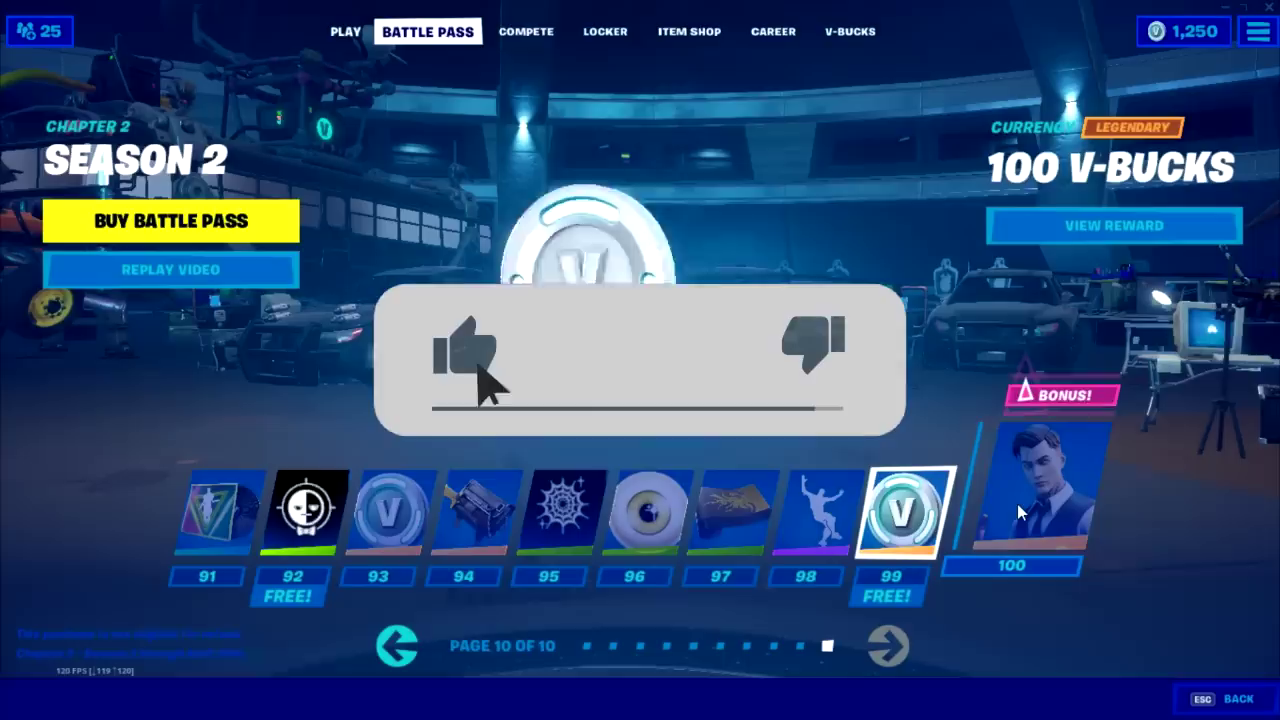
left_click(1017, 505)
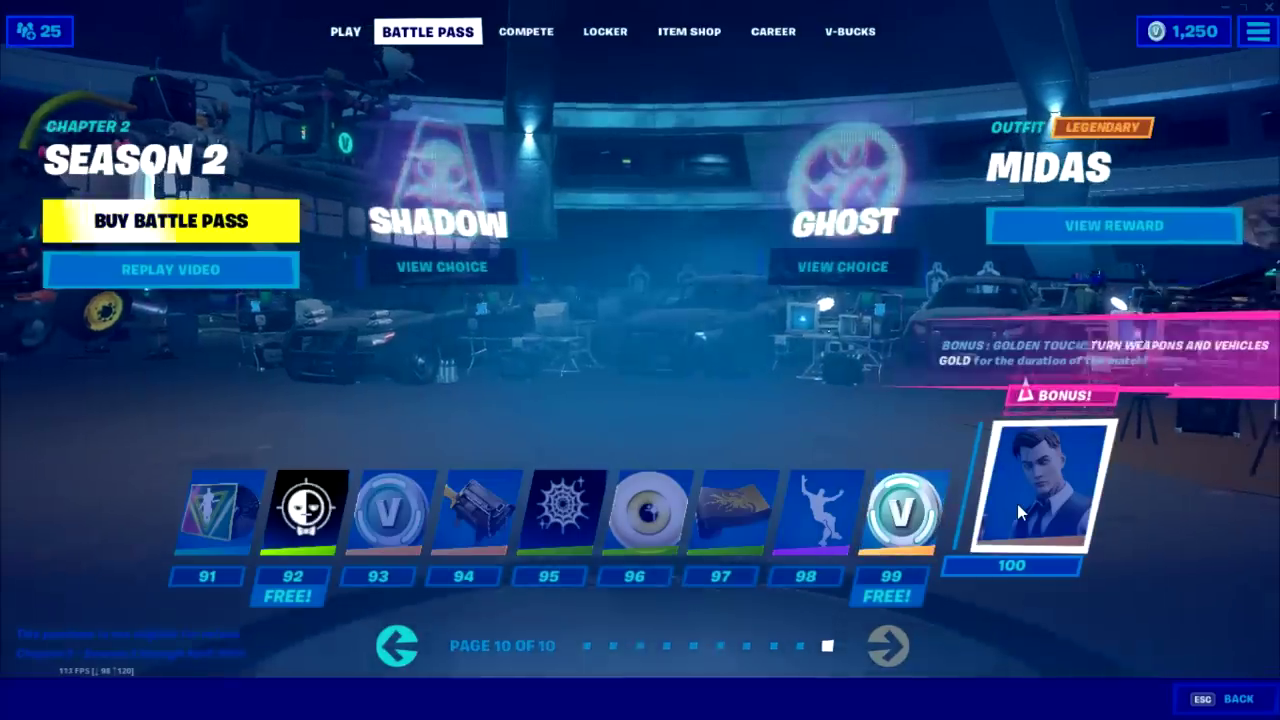